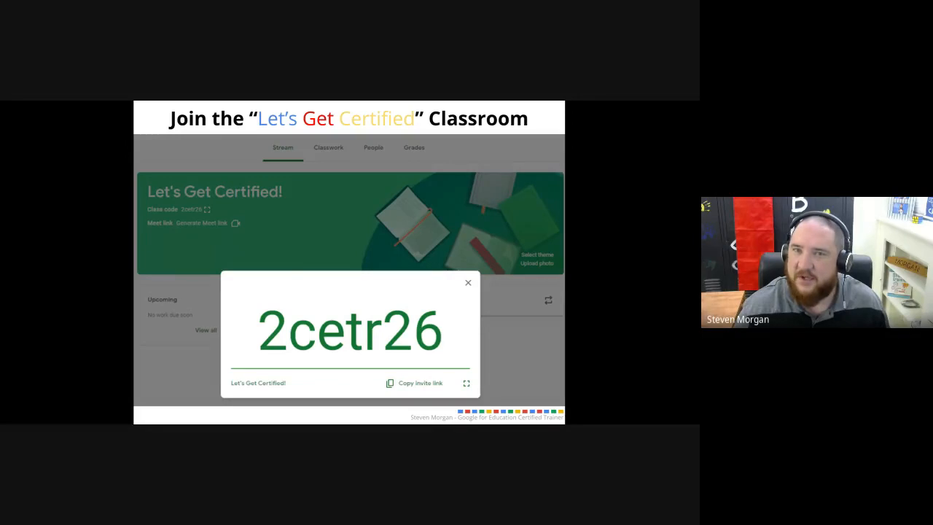
Step: Switch to the Google Meet call, check the live poll on Task Sheet working time, and switch to the Google Sheets Task Sheet
{"action": "key", "text": "alt+Tab"}
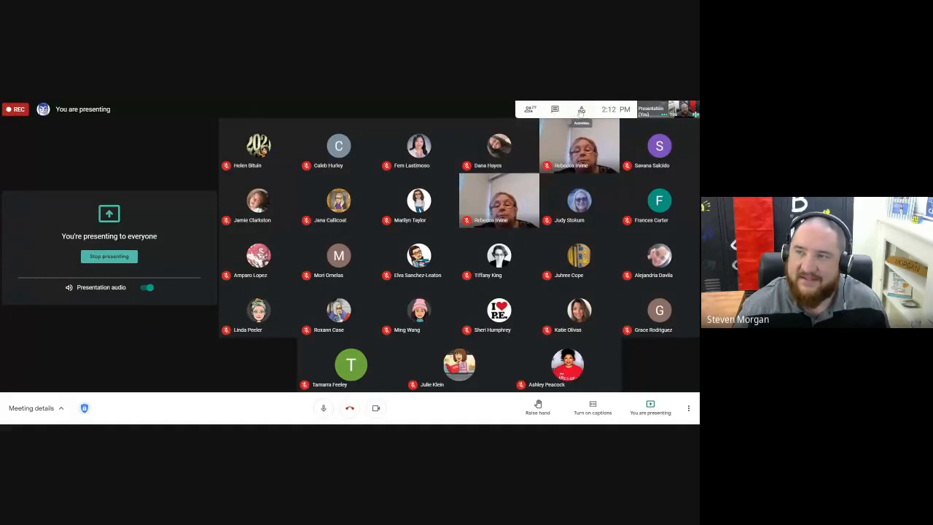
{"action": "left_click", "coordinate": [581, 110]}
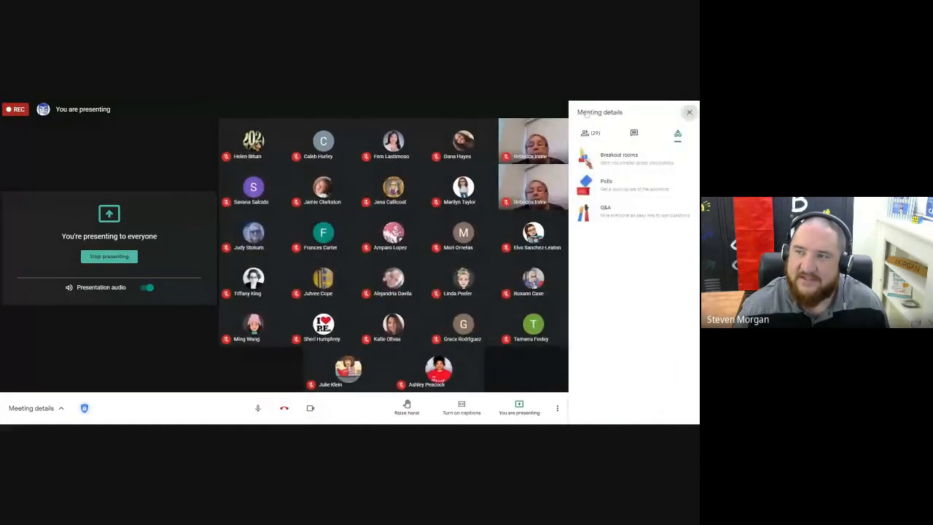
{"action": "left_click", "coordinate": [621, 186]}
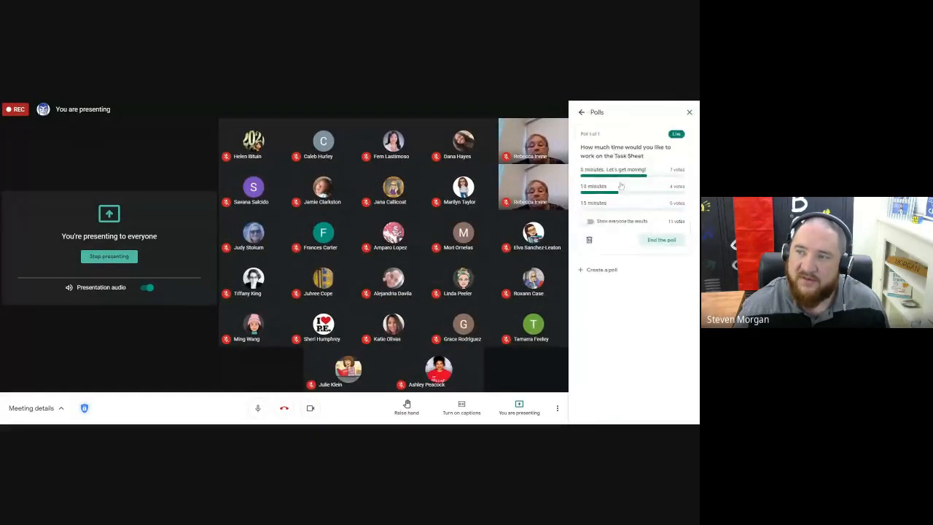
{"action": "left_click", "coordinate": [582, 113]}
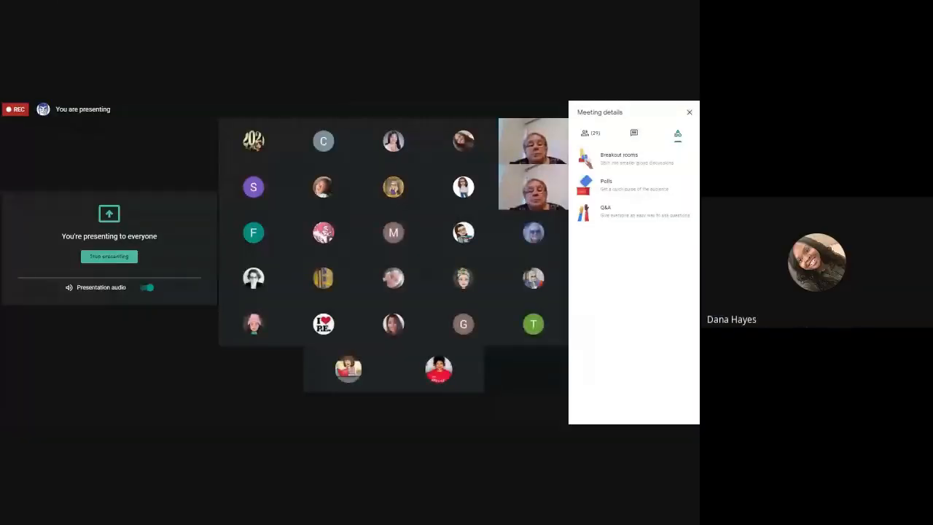
{"action": "key", "text": "ctrl+Tab"}
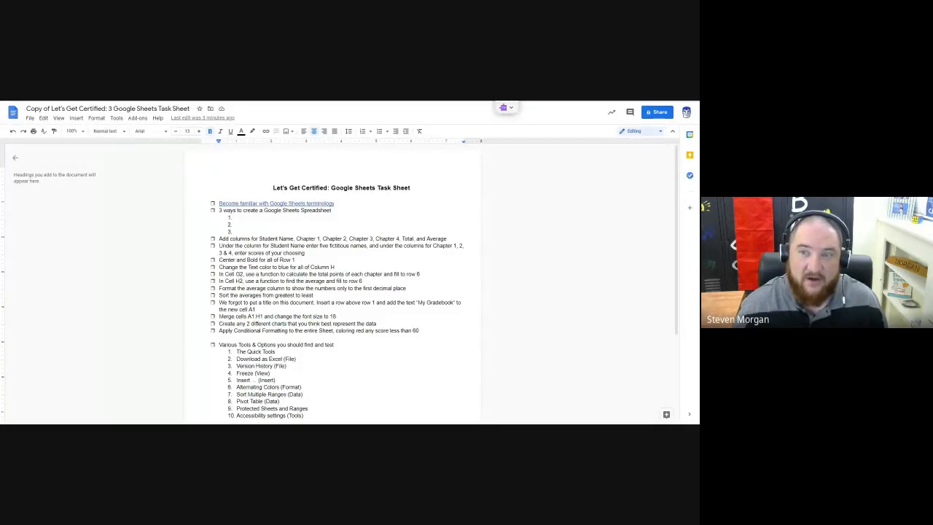
{"action": "double_click", "coordinate": [239, 225]}
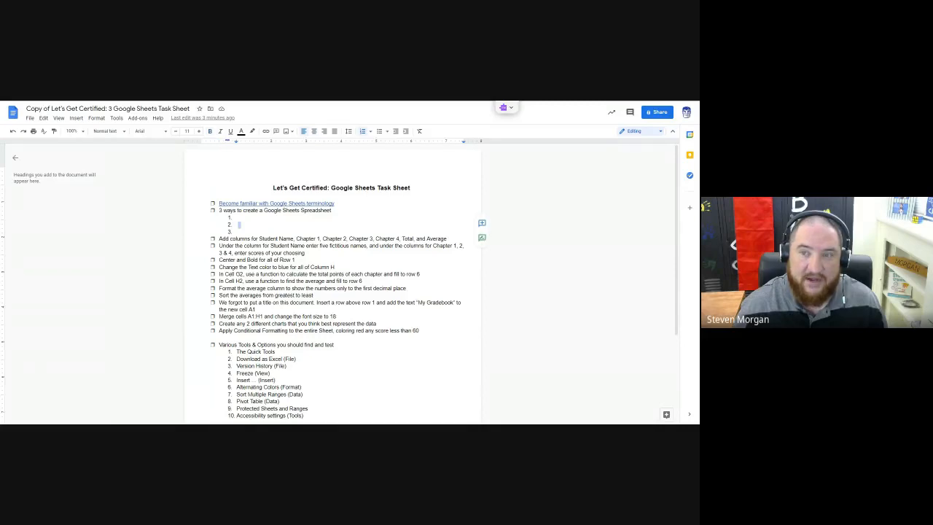
{"action": "left_click", "coordinate": [239, 225]}
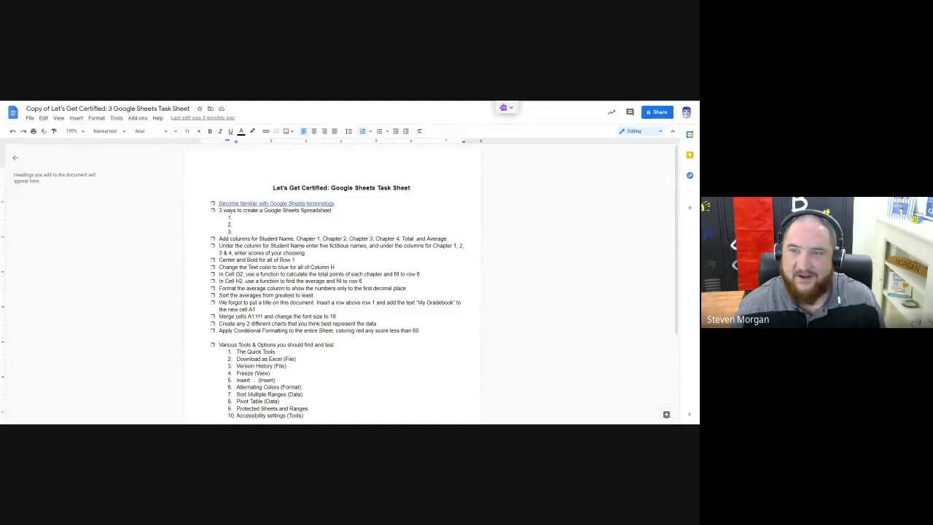
{"action": "double_click", "coordinate": [237, 232]}
{"action": "left_click", "coordinate": [237, 232]}
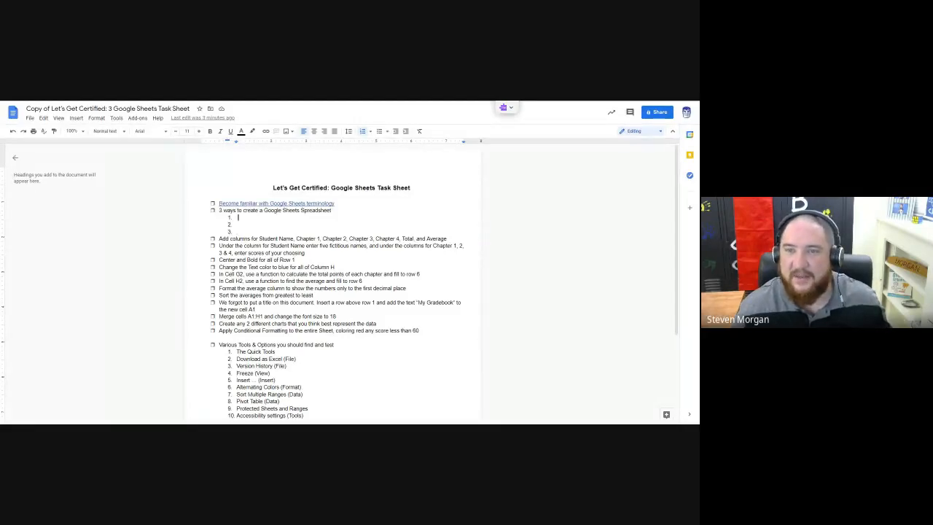
{"action": "left_click", "coordinate": [238, 225]}
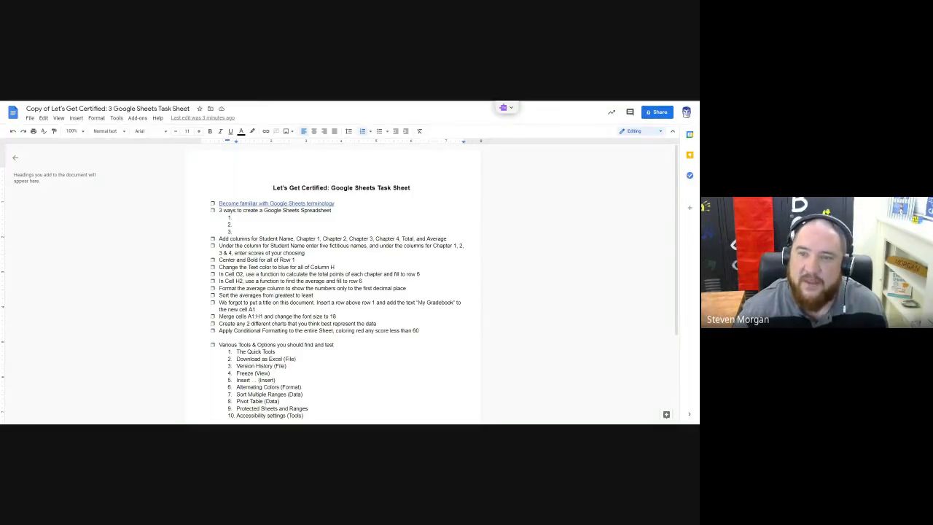
Step: Review the linked Basic Spreadsheet Terminology document from Cell through Conditional Formatting, and return to the task sheet
{"action": "left_click", "coordinate": [245, 204]}
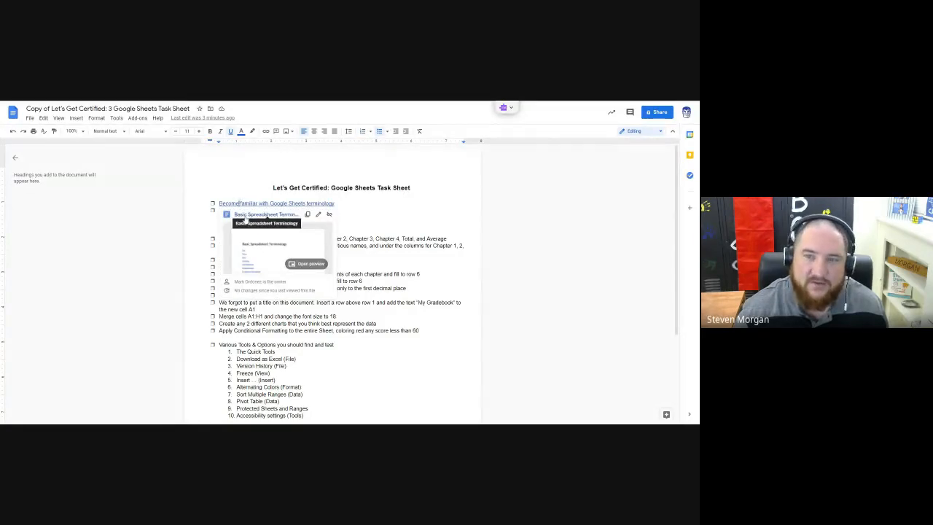
{"action": "left_click", "coordinate": [246, 217]}
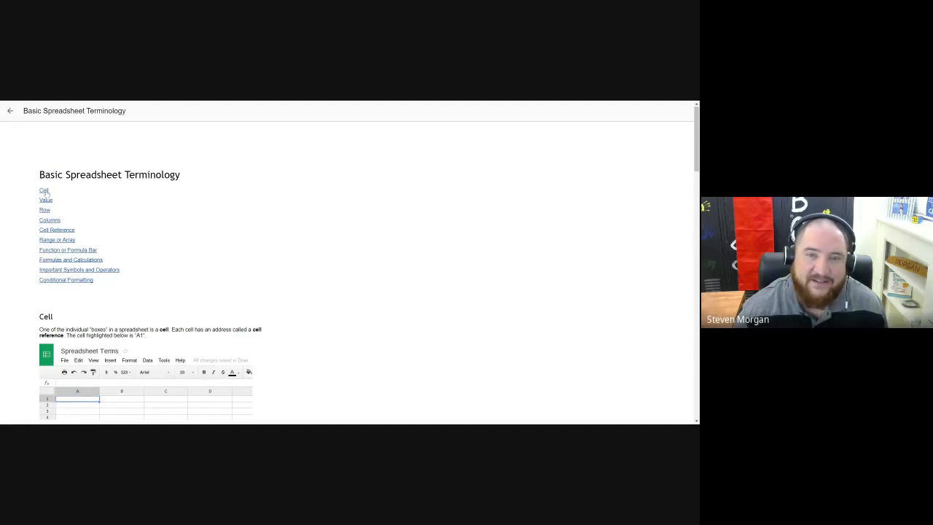
{"action": "scroll", "coordinate": [79, 195], "scroll_direction": "down", "scroll_amount": 1}
{"action": "scroll", "coordinate": [84, 197], "scroll_direction": "down", "scroll_amount": 2}
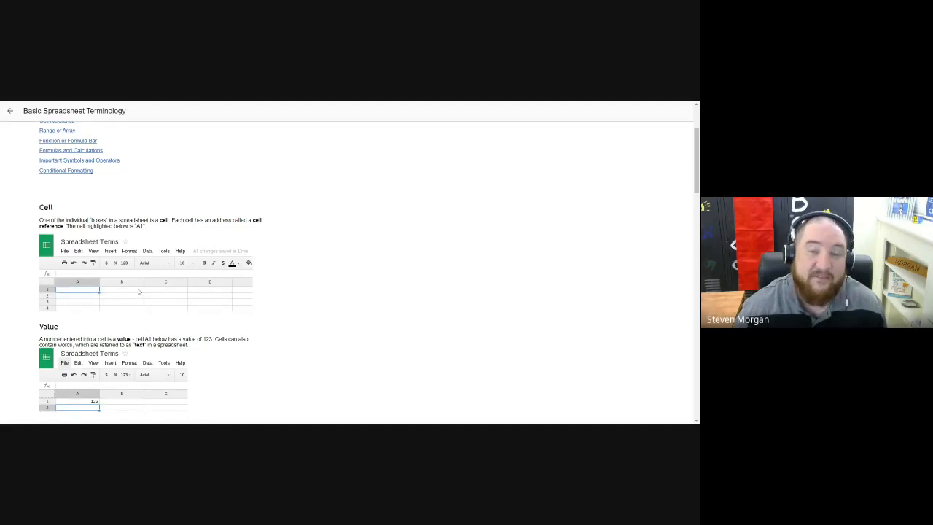
{"action": "scroll", "coordinate": [139, 291], "scroll_direction": "down", "scroll_amount": 3}
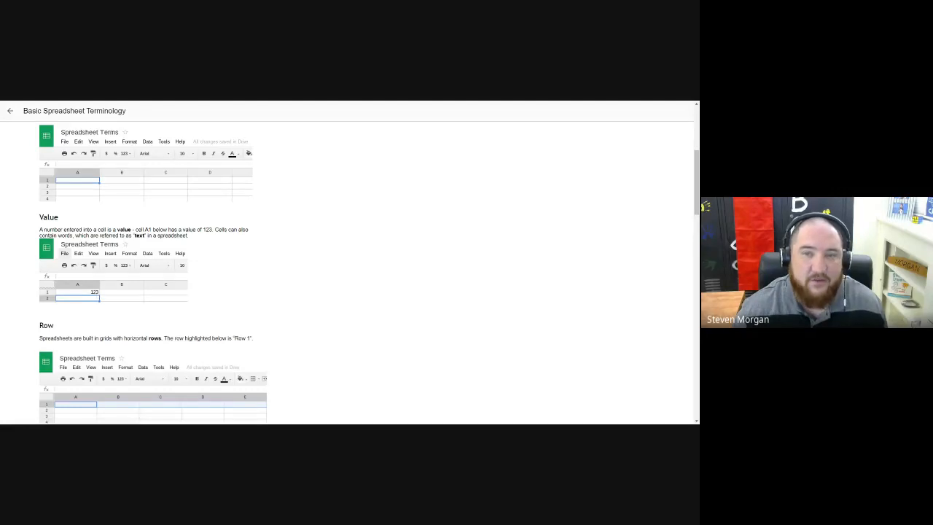
{"action": "scroll", "coordinate": [100, 300], "scroll_direction": "down", "scroll_amount": 3}
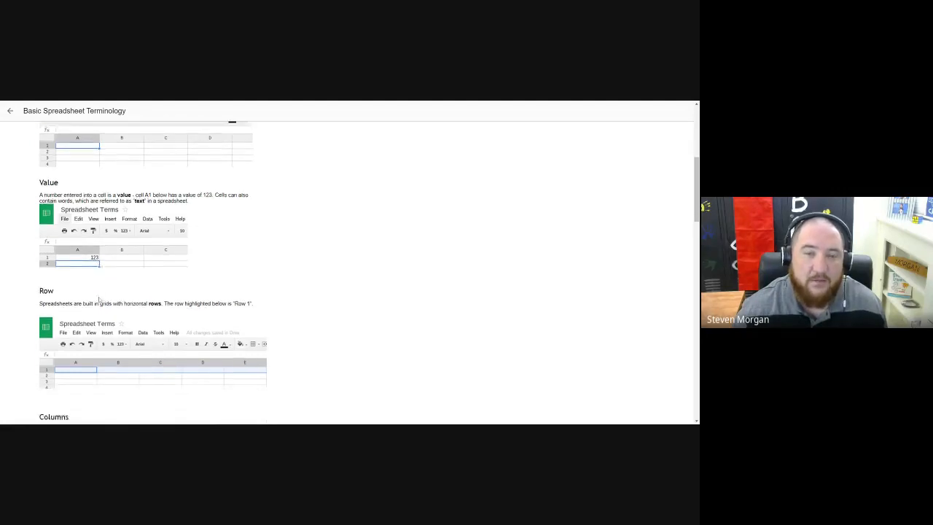
{"action": "scroll", "coordinate": [349, 262], "scroll_direction": "down", "scroll_amount": 1}
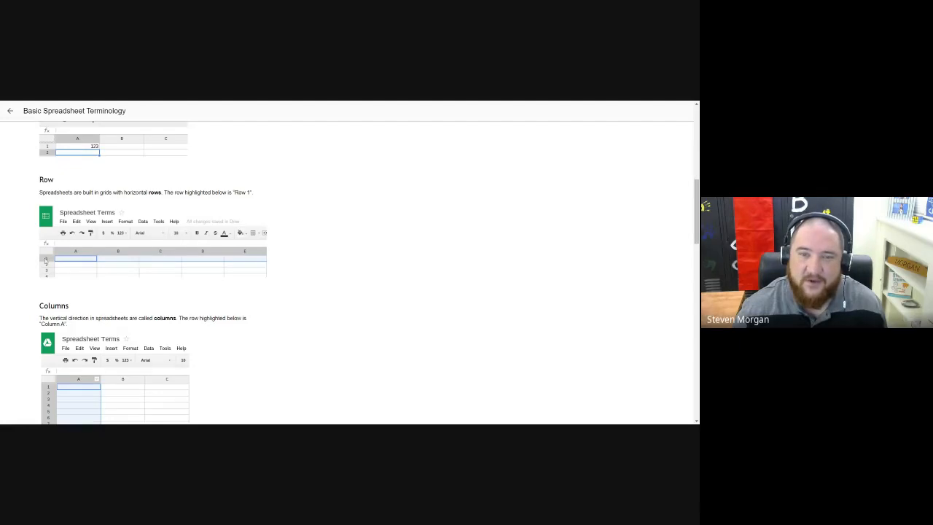
{"action": "scroll", "coordinate": [110, 325], "scroll_direction": "down", "scroll_amount": 3}
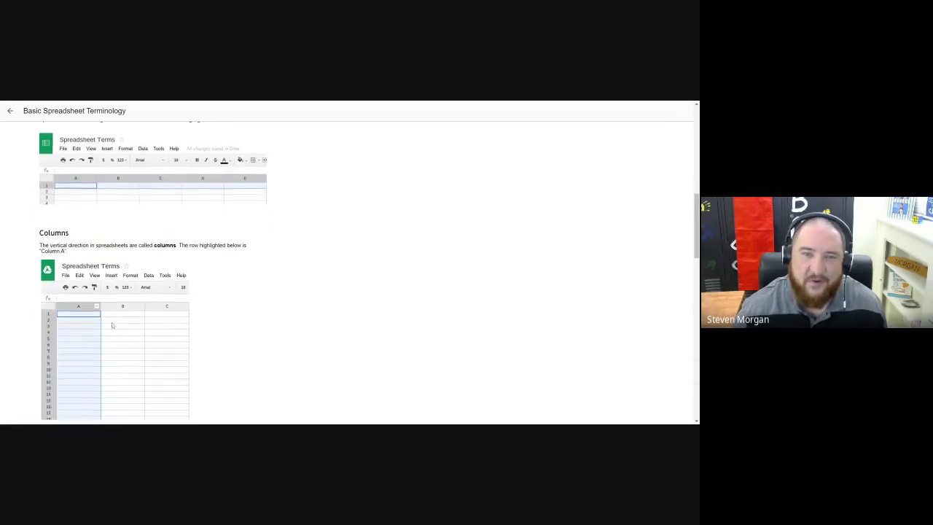
{"action": "scroll", "coordinate": [108, 317], "scroll_direction": "down", "scroll_amount": 5}
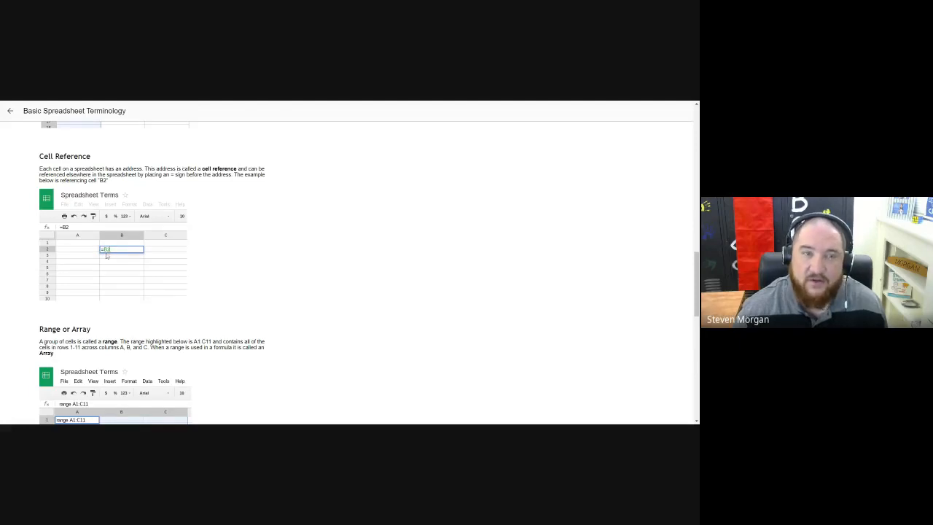
{"action": "scroll", "coordinate": [107, 255], "scroll_direction": "down", "scroll_amount": 5}
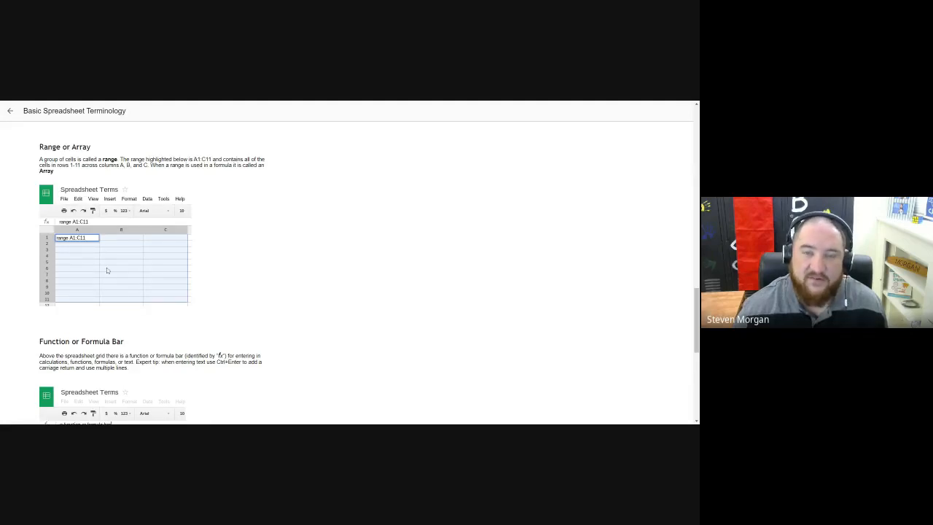
{"action": "scroll", "coordinate": [106, 270], "scroll_direction": "down", "scroll_amount": 2}
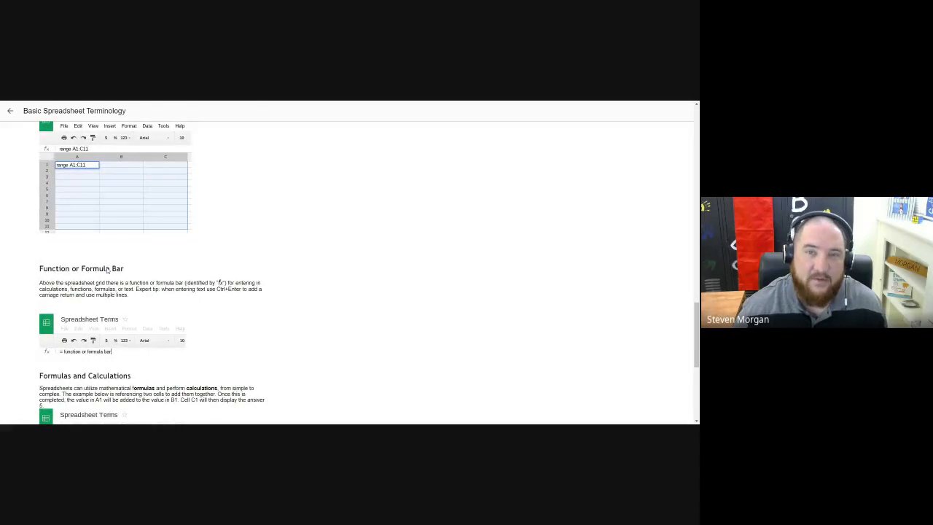
{"action": "scroll", "coordinate": [151, 271], "scroll_direction": "down", "scroll_amount": 3}
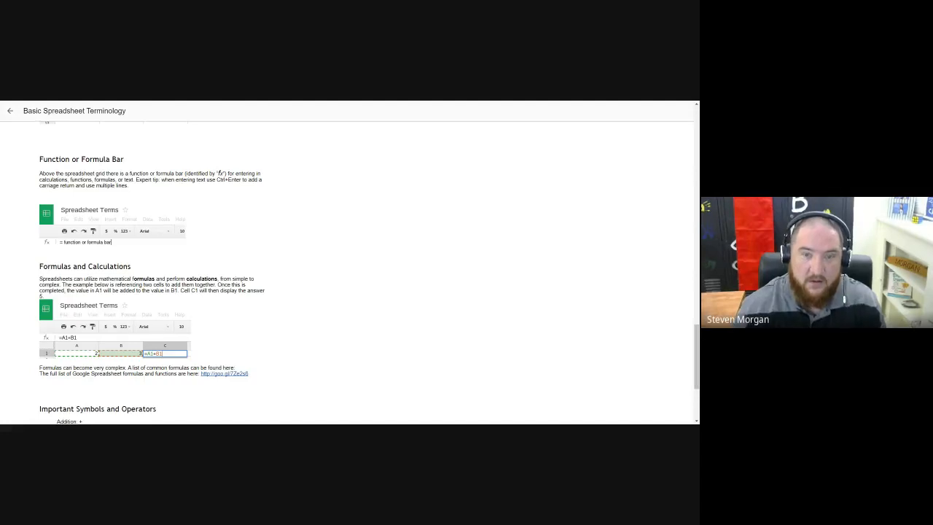
{"action": "scroll", "coordinate": [287, 246], "scroll_direction": "down", "scroll_amount": 3}
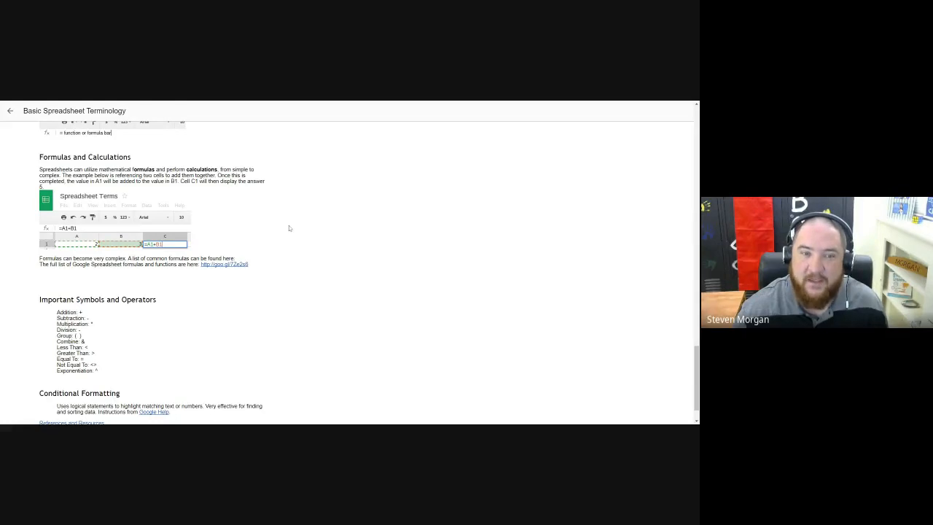
{"action": "scroll", "coordinate": [289, 226], "scroll_direction": "down", "scroll_amount": 1}
{"action": "scroll", "coordinate": [289, 226], "scroll_direction": "up", "scroll_amount": 1}
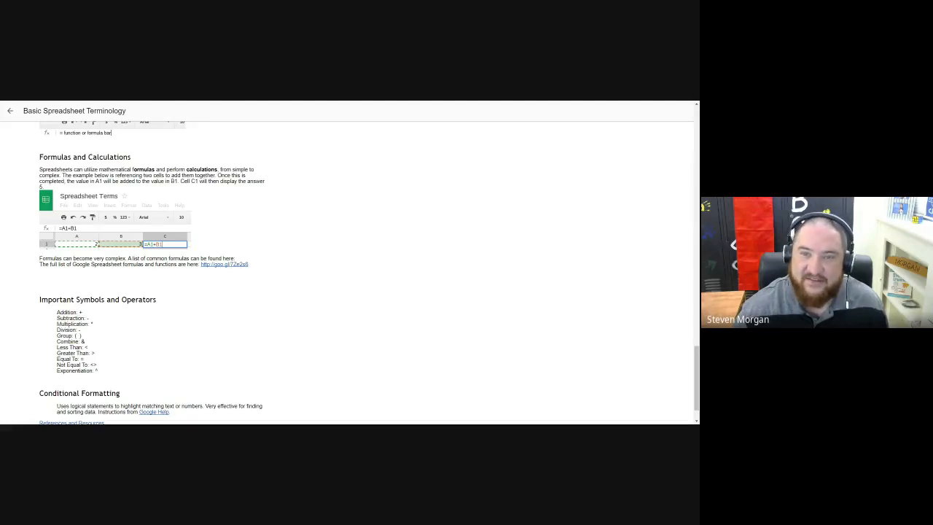
{"action": "scroll", "coordinate": [164, 194], "scroll_direction": "down", "scroll_amount": 1}
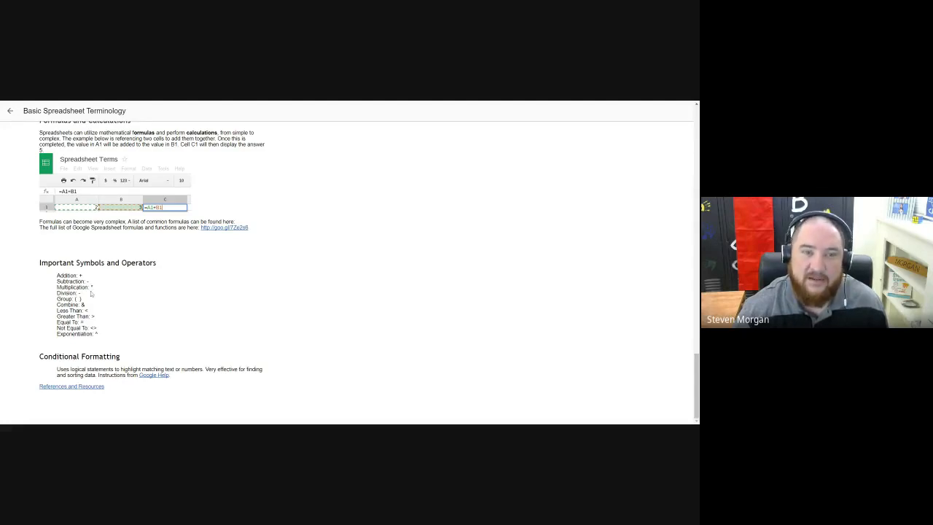
{"action": "left_click", "coordinate": [256, 101]}
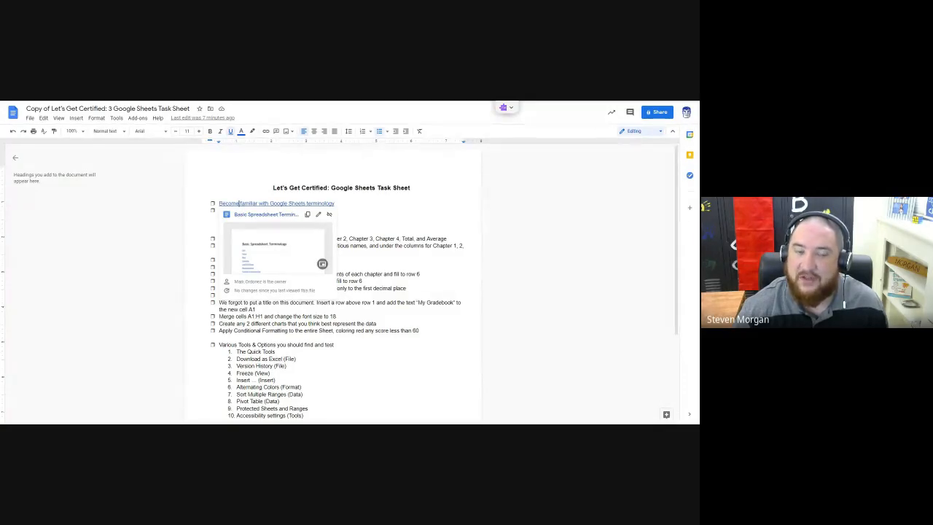
{"action": "left_click", "coordinate": [355, 188]}
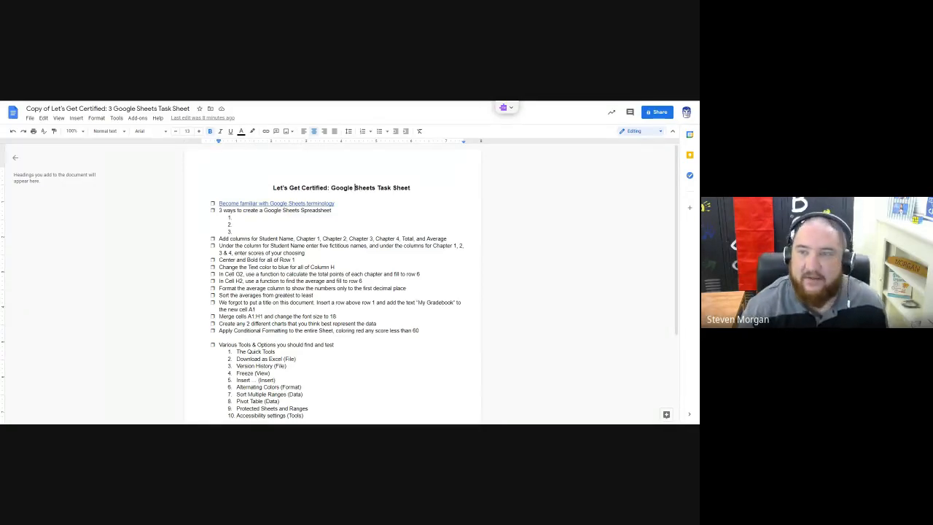
Step: Enter "Open Google Drive, click on plus button on top left corner" as the first way to create a Google Sheets spreadsheet
{"action": "left_click", "coordinate": [237, 217]}
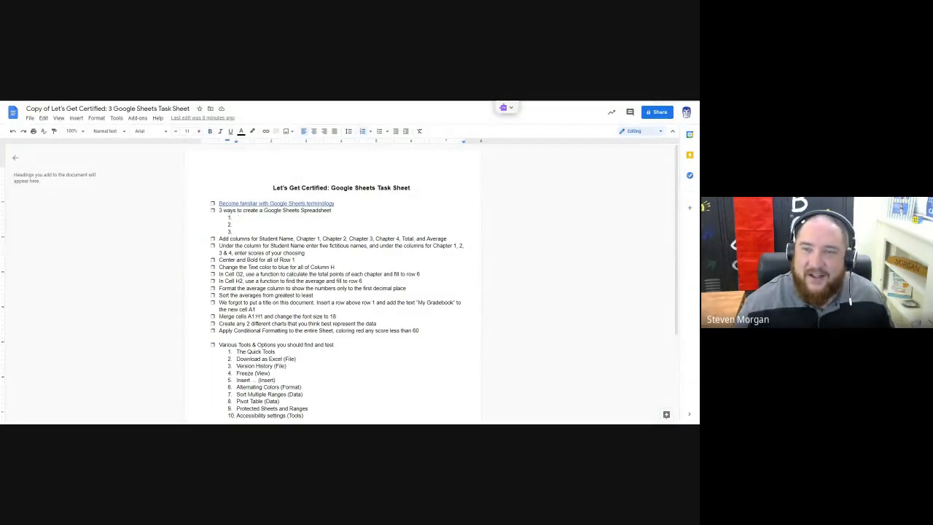
{"action": "scroll", "coordinate": [332, 284], "scroll_direction": "down", "scroll_amount": 5}
{"action": "scroll", "coordinate": [332, 284], "scroll_direction": "up", "scroll_amount": 5}
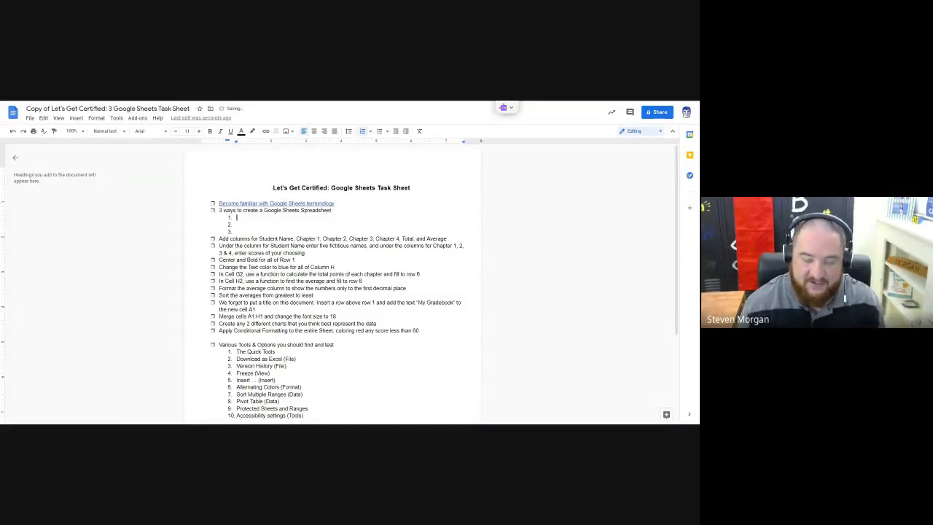
{"action": "type", "text": "Open"}
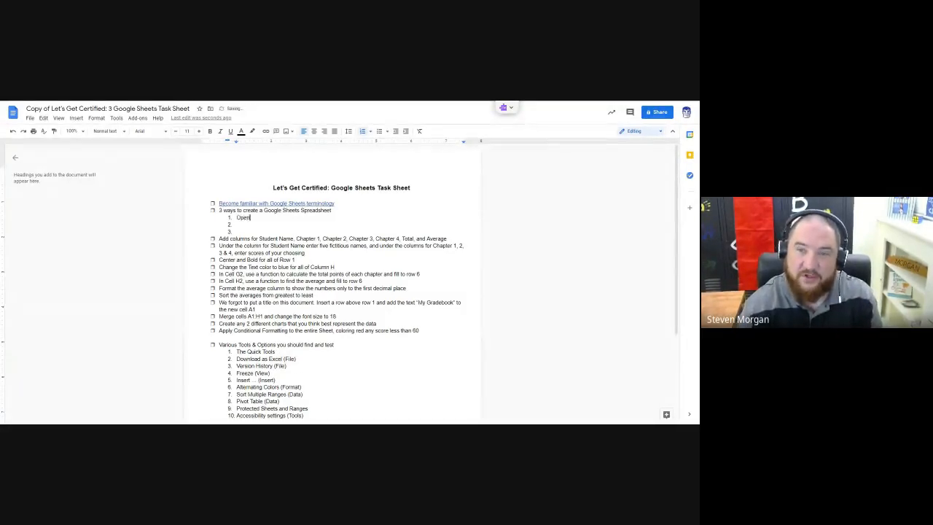
{"action": "type", "text": " Google Drive"}
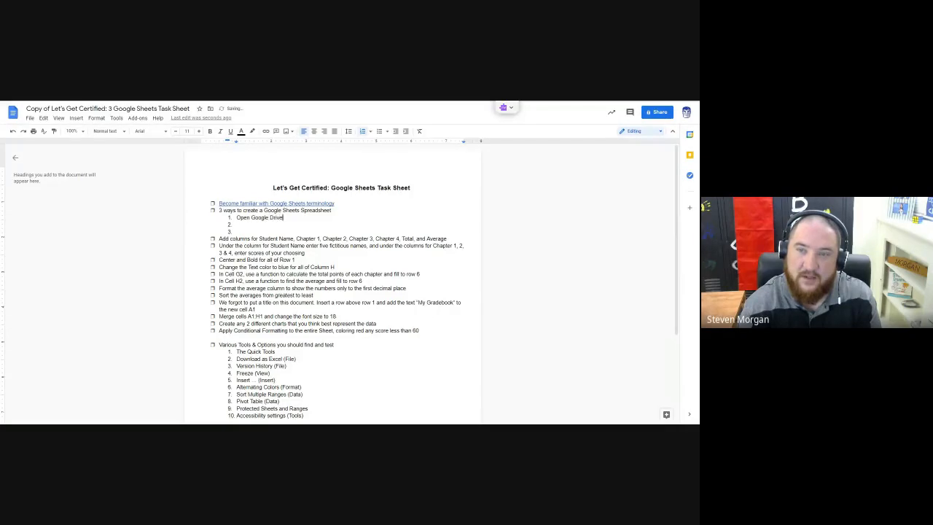
{"action": "type", "text": "."}
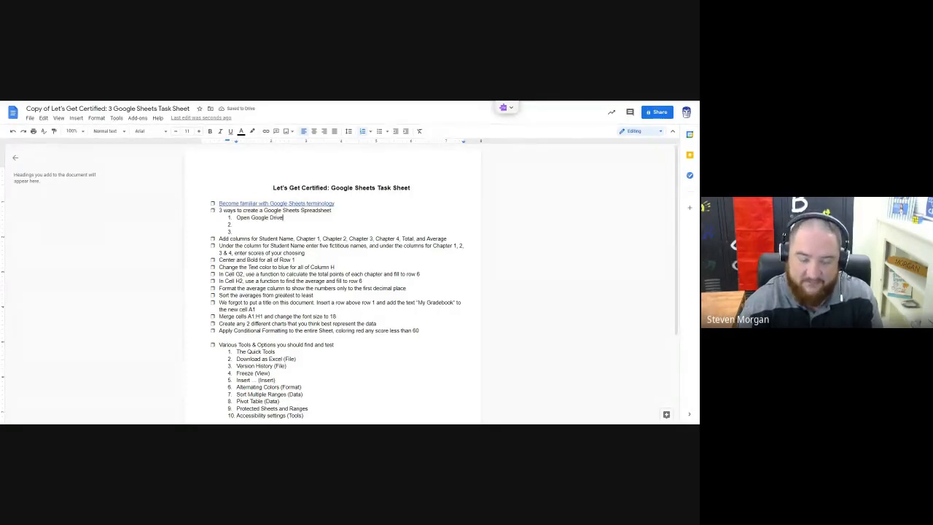
{"action": "type", "text": " click on plu"}
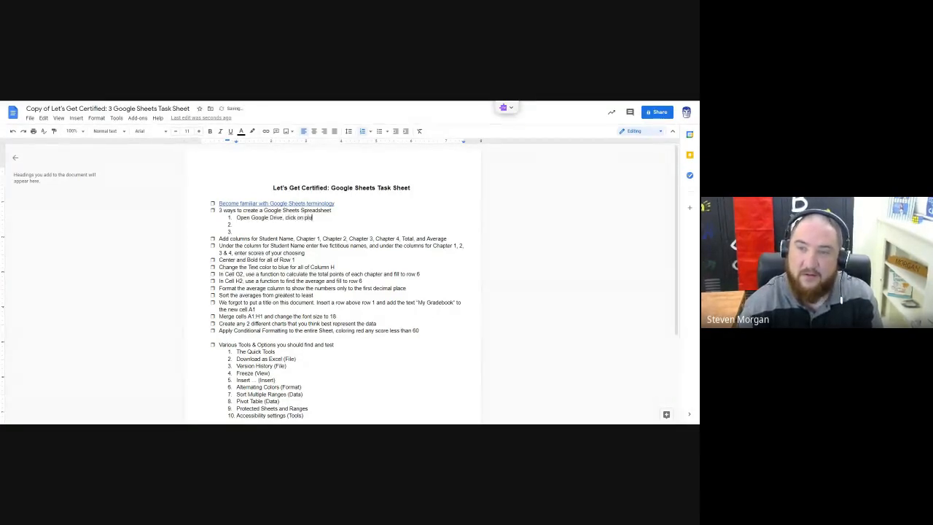
{"action": "type", "text": "s button on "}
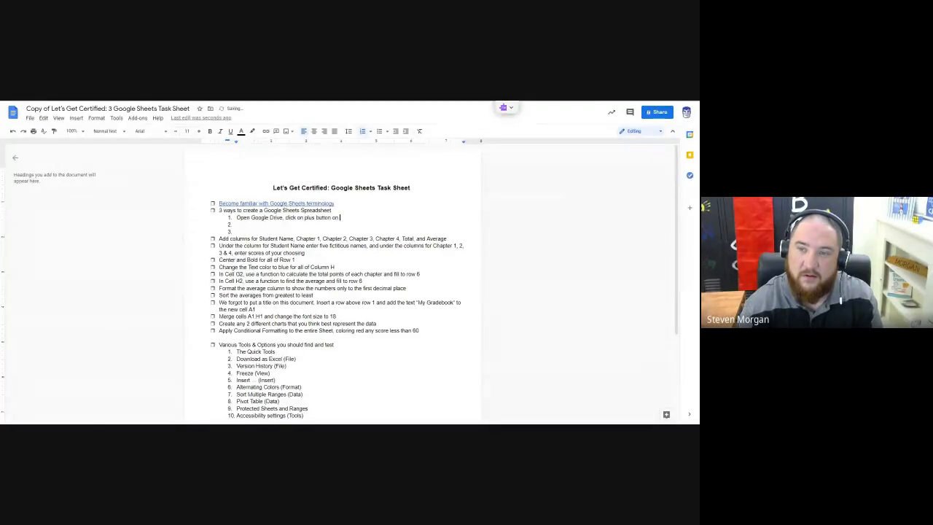
{"action": "type", "text": "top left corn"}
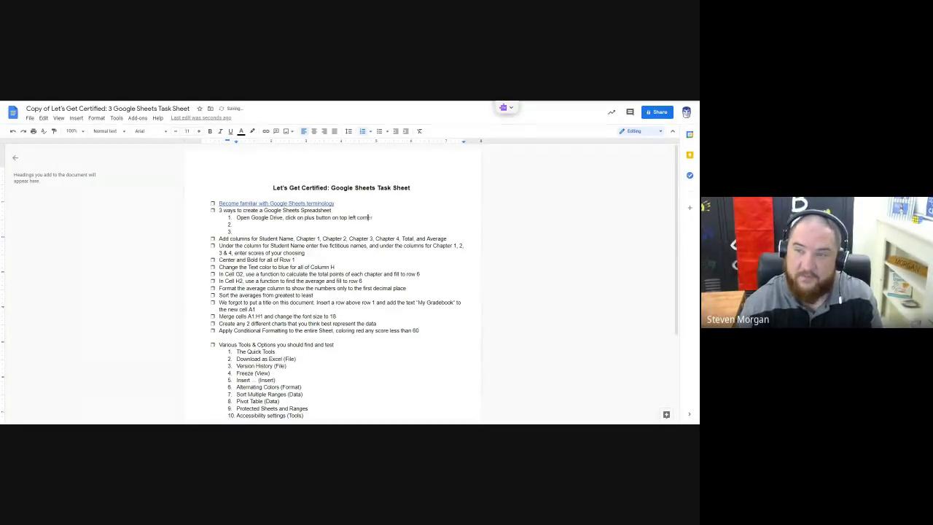
{"action": "type", "text": "er"}
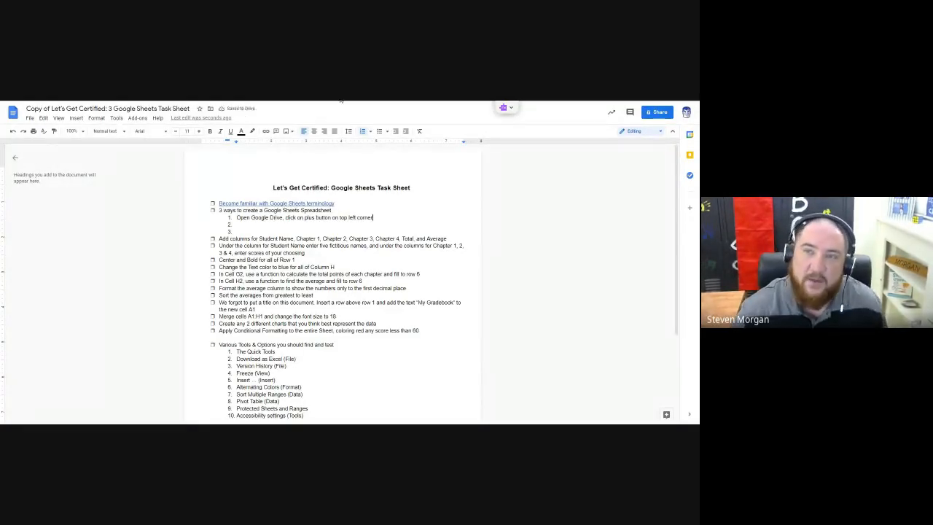
Step: Open Google Drive in a new browser tab and create a blank Google Sheets spreadsheet from My Drive
{"action": "key", "text": "ctrl+t"}
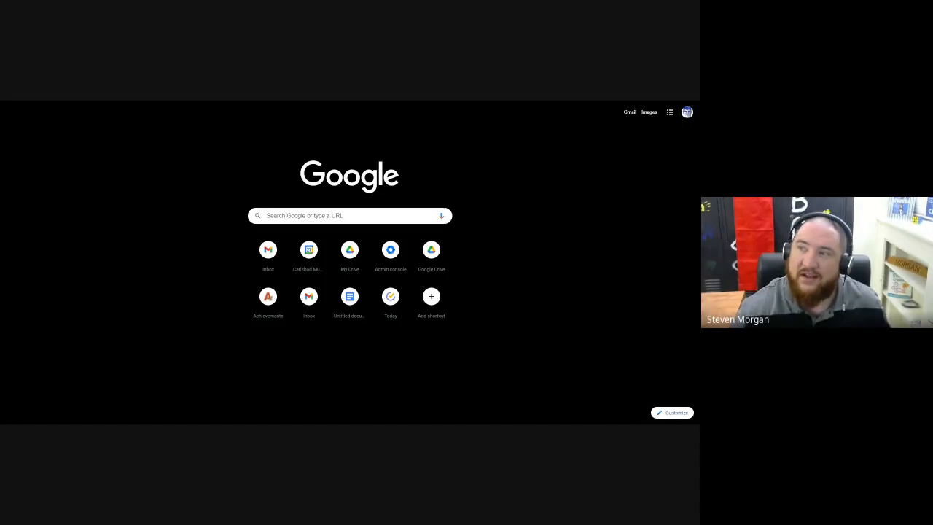
{"action": "key", "text": "Return"}
{"action": "left_click", "coordinate": [639, 111]}
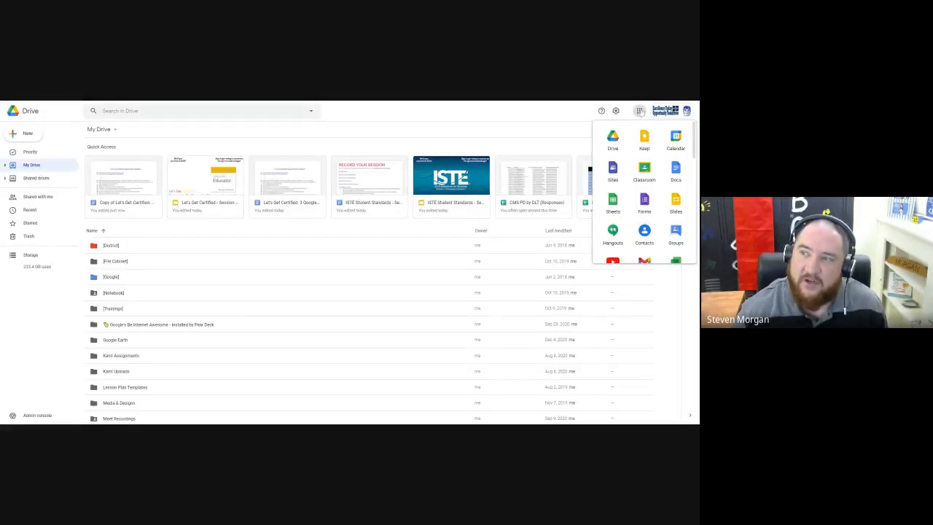
{"action": "left_click", "coordinate": [521, 123]}
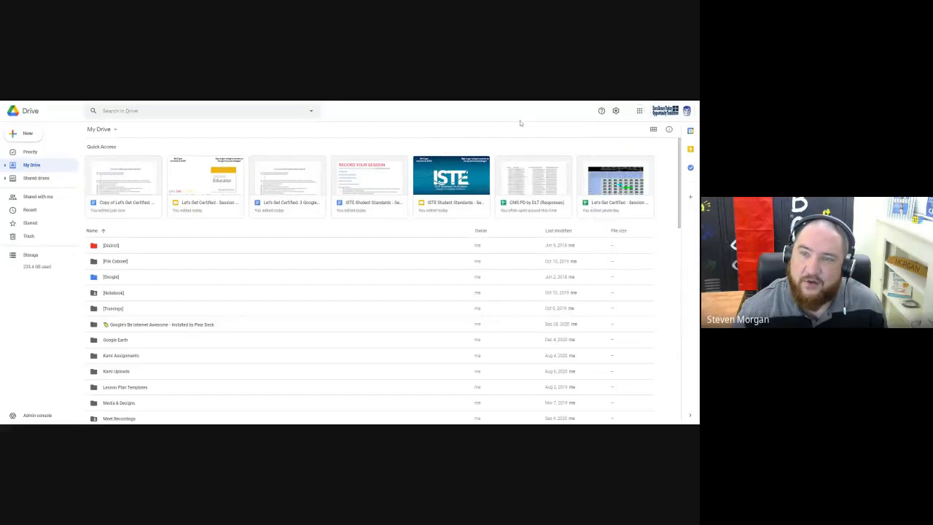
{"action": "left_click", "coordinate": [27, 136]}
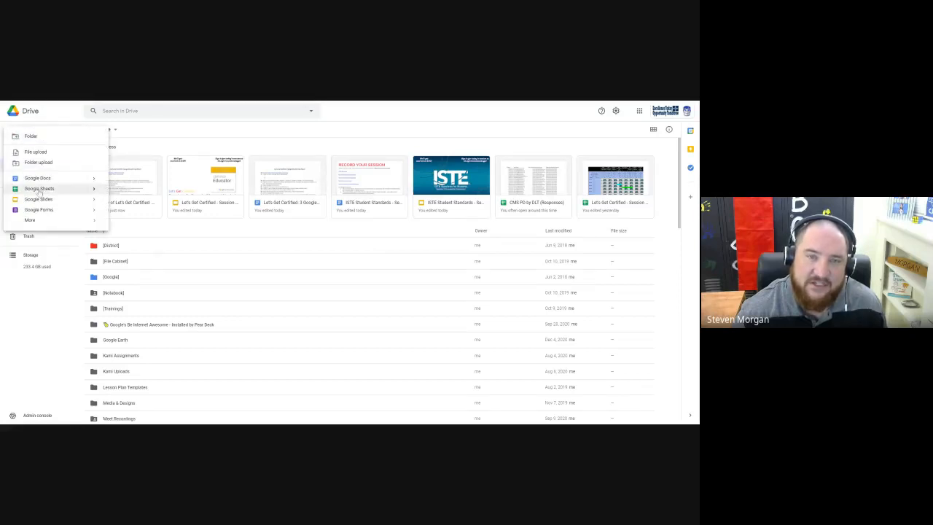
{"action": "mouse_move", "coordinate": [94, 188]}
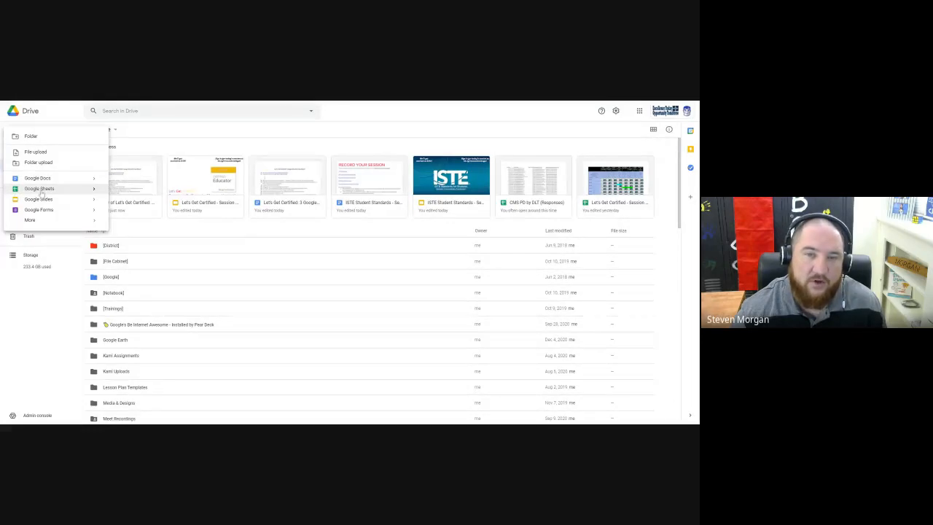
{"action": "left_click", "coordinate": [41, 191]}
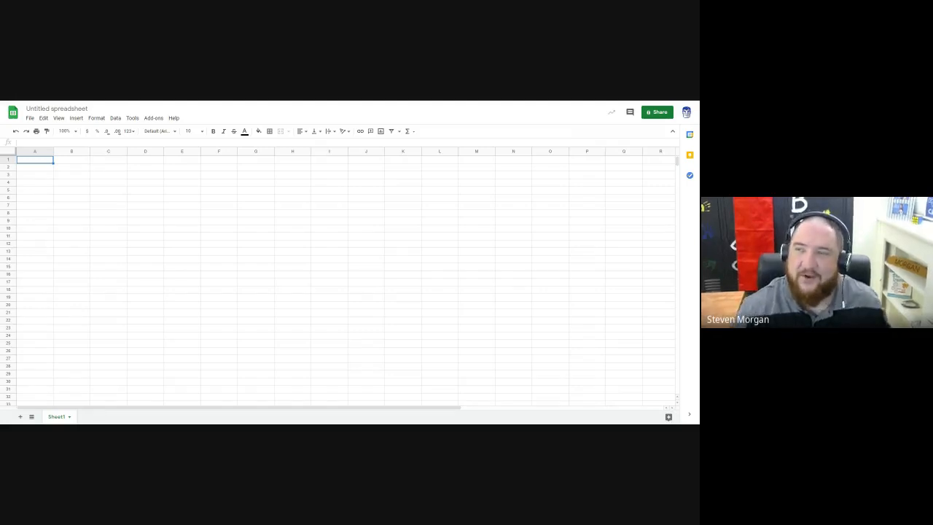
Step: Go to the Google Sheets home page with the recent files list and create another blank spreadsheet from there
{"action": "key", "text": "alt+Left"}
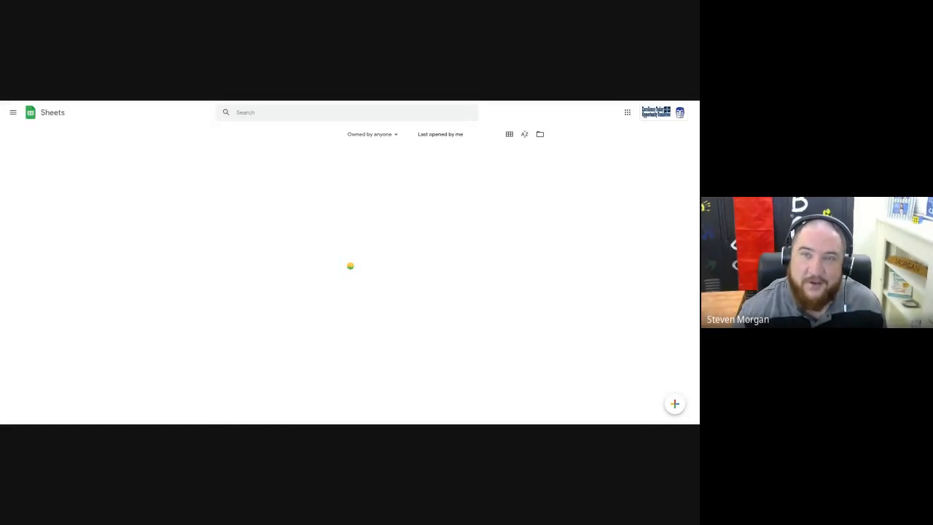
{"action": "left_click", "coordinate": [627, 113]}
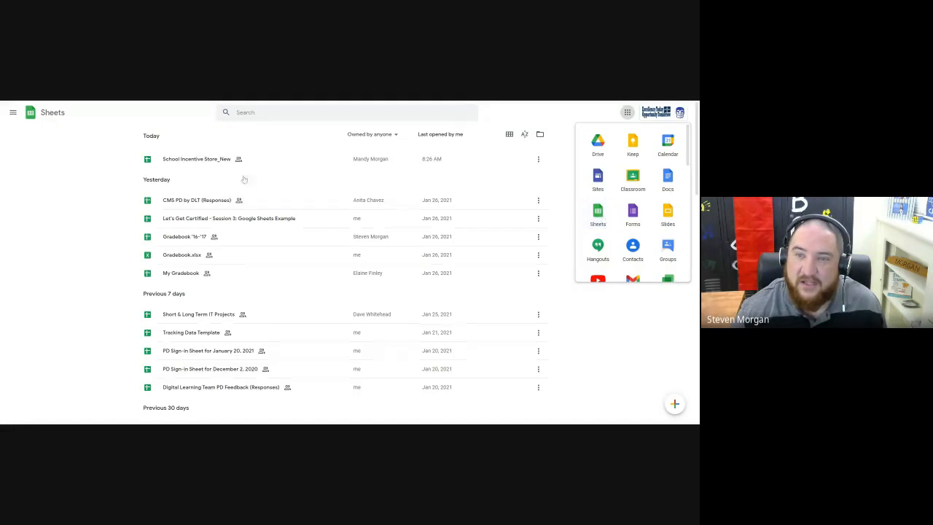
{"action": "left_click", "coordinate": [61, 197]}
{"action": "scroll", "coordinate": [228, 199], "scroll_direction": "down", "scroll_amount": 15}
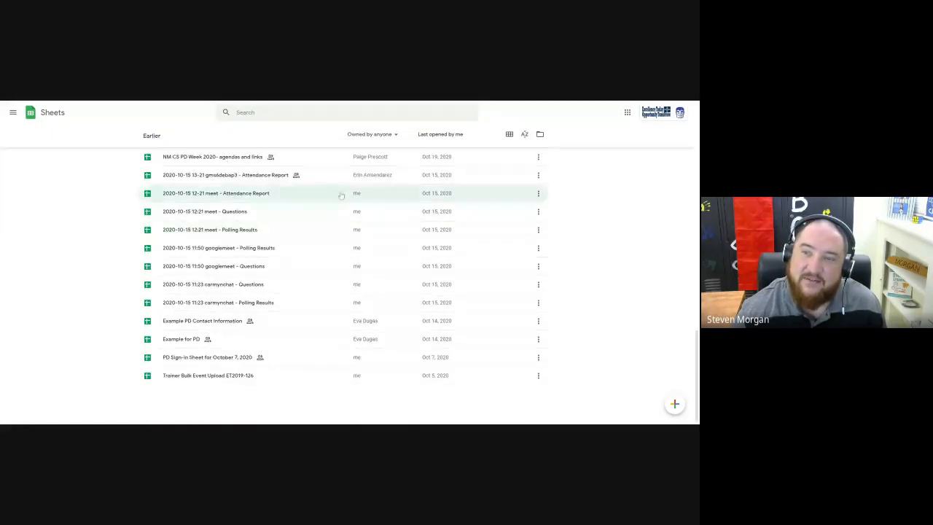
{"action": "scroll", "coordinate": [357, 181], "scroll_direction": "up", "scroll_amount": 3}
{"action": "scroll", "coordinate": [357, 181], "scroll_direction": "up", "scroll_amount": 15}
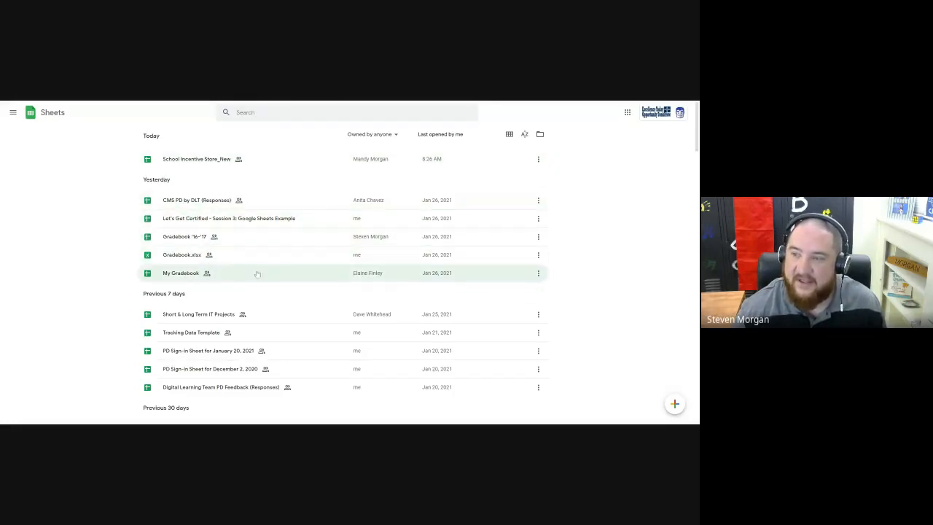
{"action": "mouse_move", "coordinate": [680, 405]}
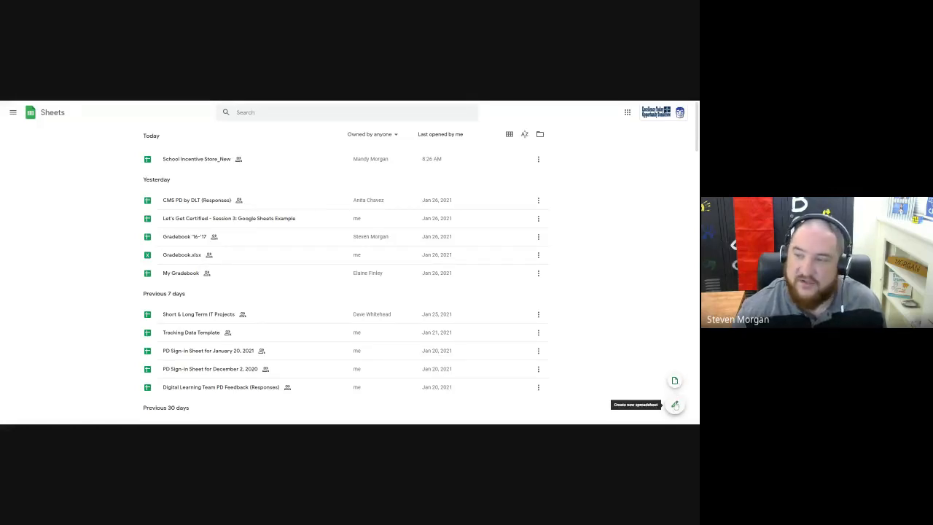
{"action": "left_click", "coordinate": [675, 406]}
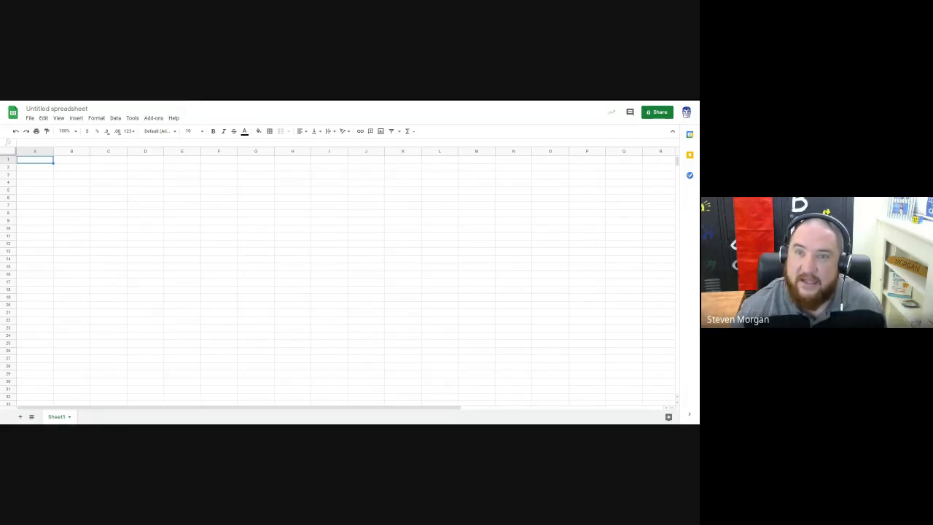
Step: Switch to the Let's Get Certified! classwork page in Google Classroom and collapse the Google Sheets Task Sheet assignment
{"action": "left_click", "coordinate": [486, 101]}
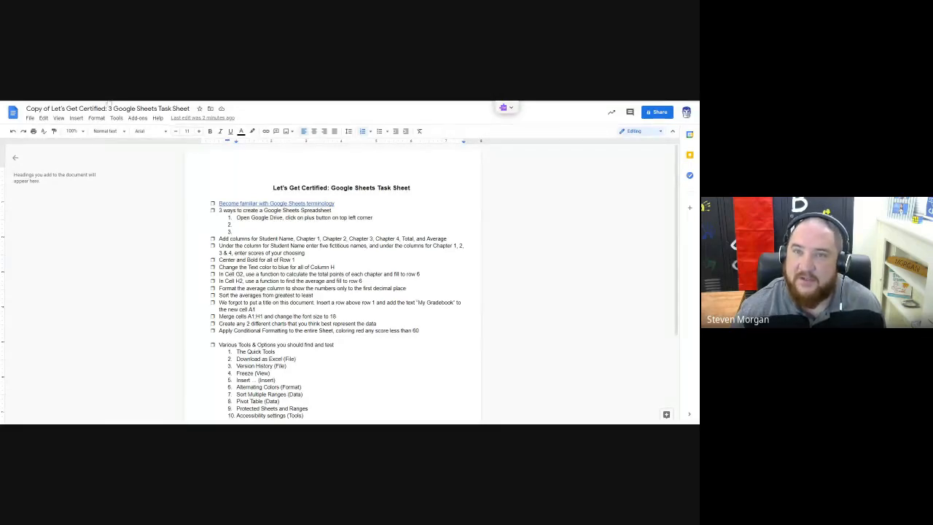
{"action": "left_click", "coordinate": [109, 102]}
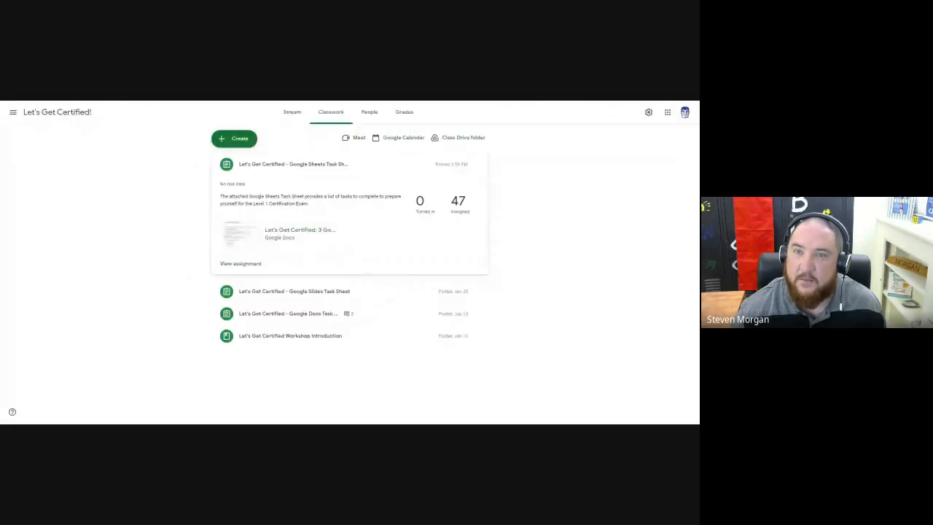
{"action": "left_click", "coordinate": [275, 168]}
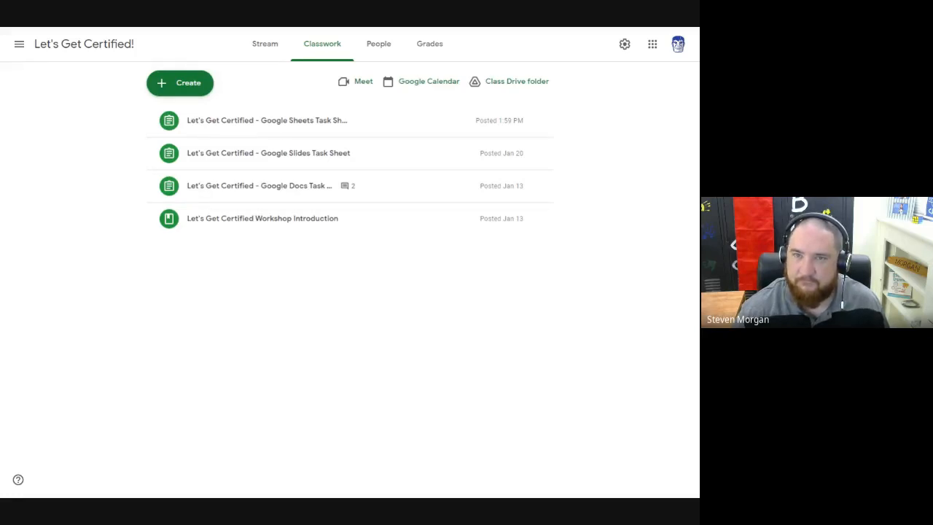
Step: In the task sheet, enter "Open Sheets.Google.com, click on the plus button on the bottom right corner" as the second way, without a leading space
{"action": "key", "text": "ctrl+Tab"}
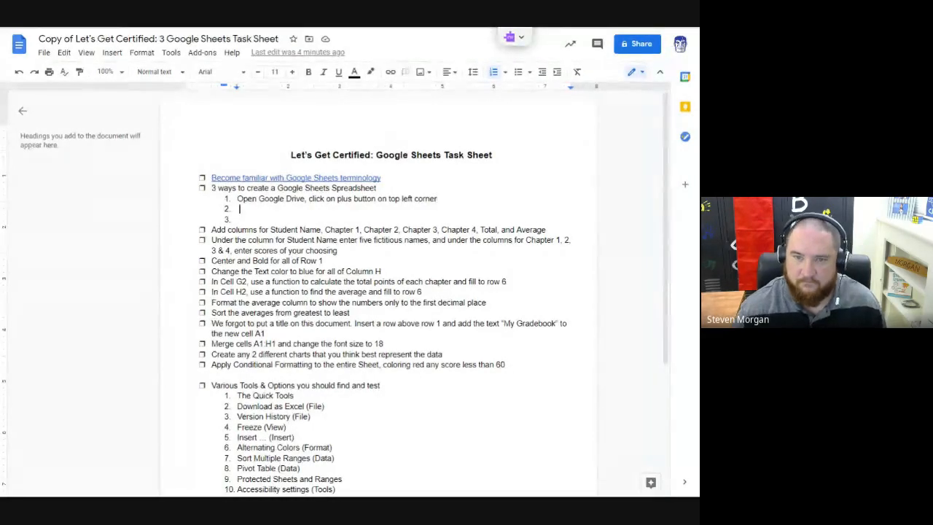
{"action": "type", "text": "Open "}
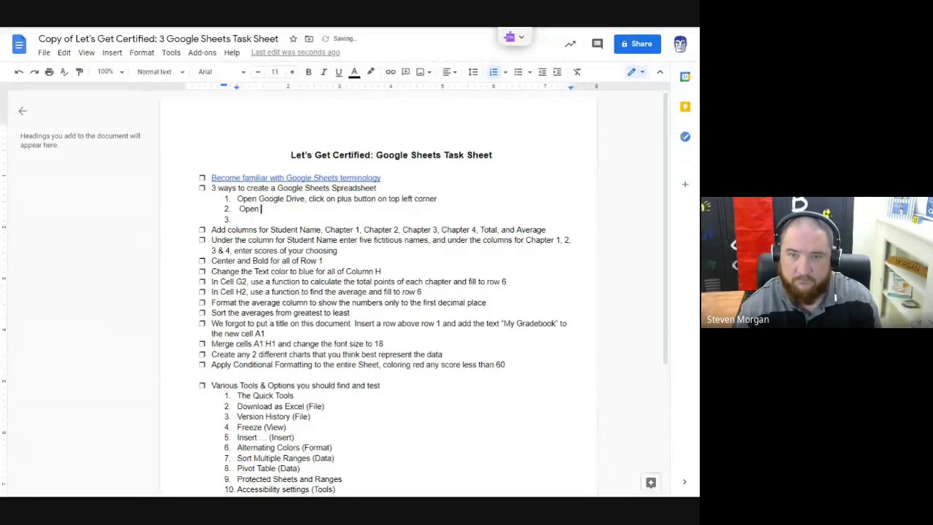
{"action": "type", "text": "Sheets "}
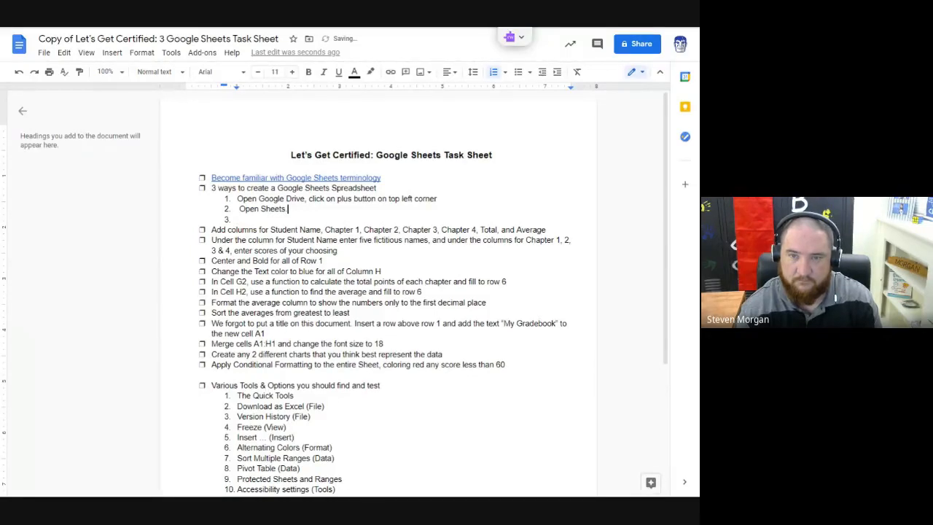
{"action": "type", "text": ".Goo"}
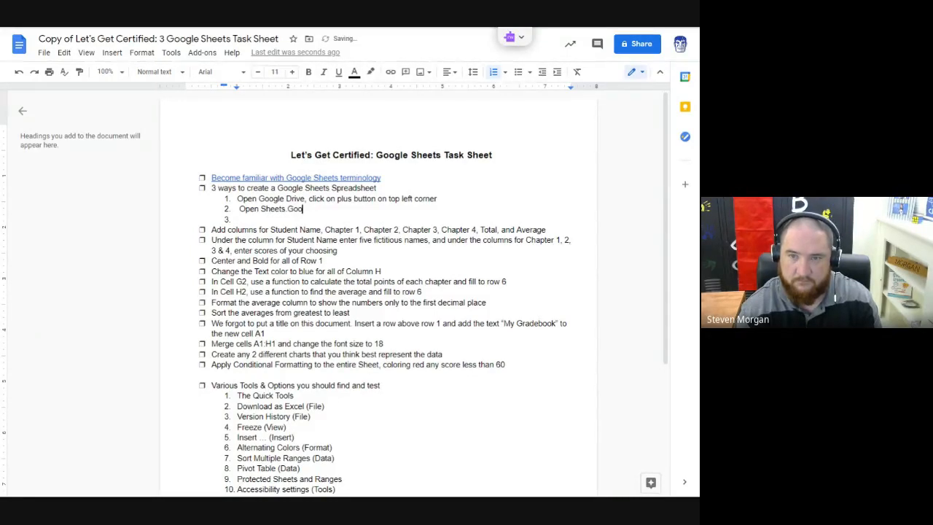
{"action": "type", "text": "gle.com"}
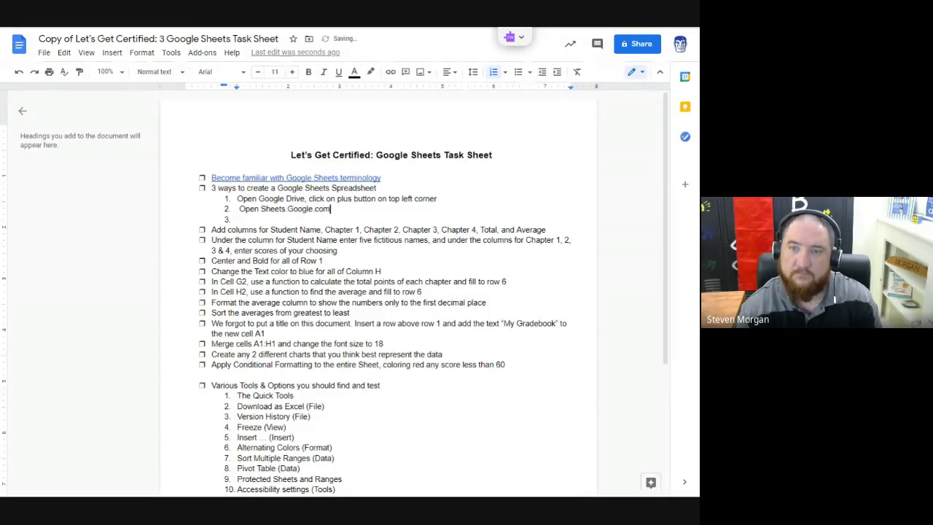
{"action": "type", "text": ", click on the"}
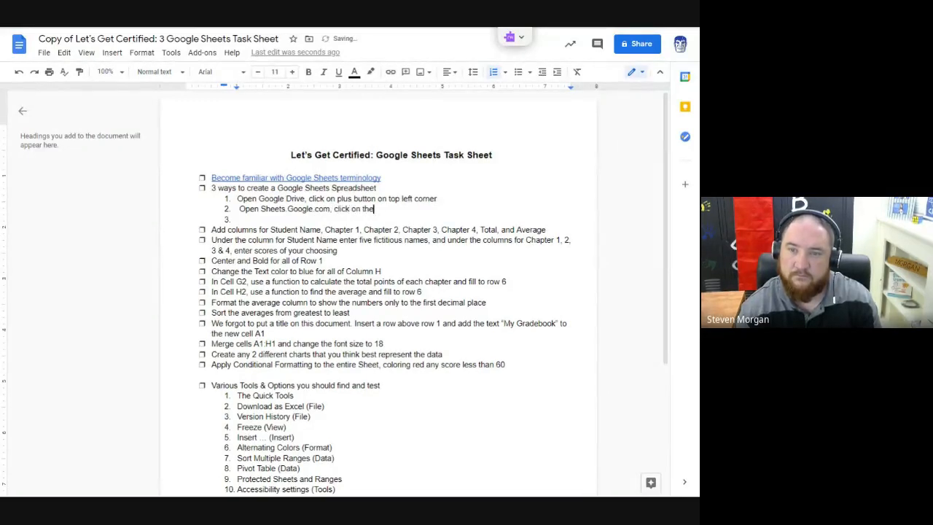
{"action": "type", "text": " plus button "}
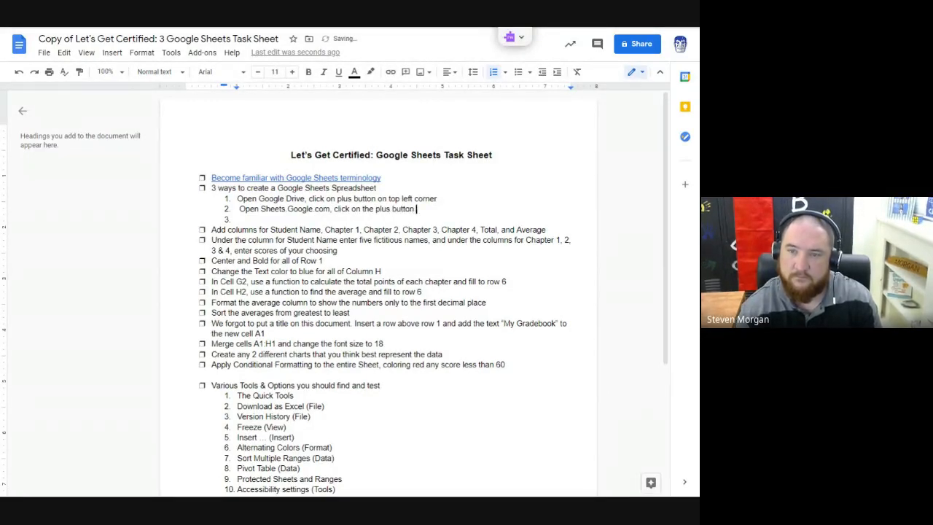
{"action": "type", "text": "on the bottom right corner"}
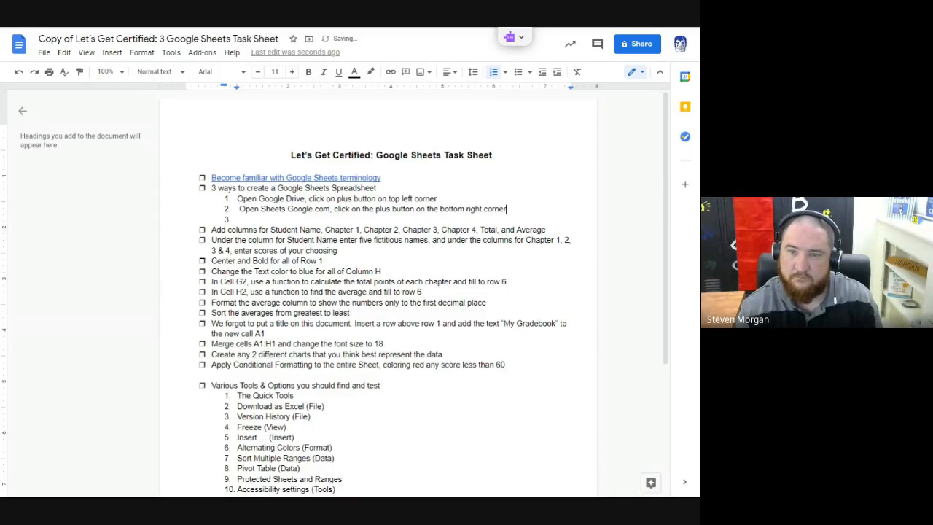
{"action": "key", "text": "Home"}
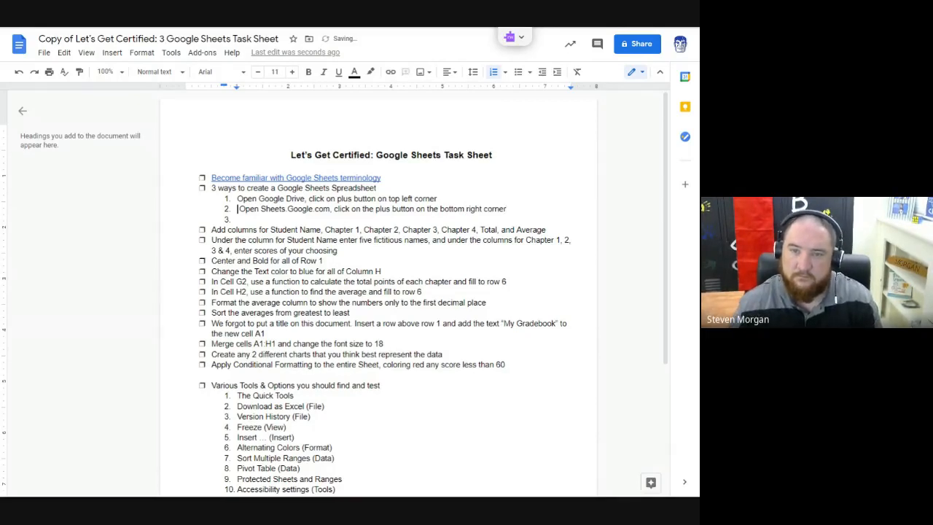
{"action": "key", "text": "Delete"}
Step: Enter "Go directly to Sheets.new" as the third way to create a Google Sheets spreadsheet
{"action": "key", "text": "Down"}
{"action": "type", "text": "Go "}
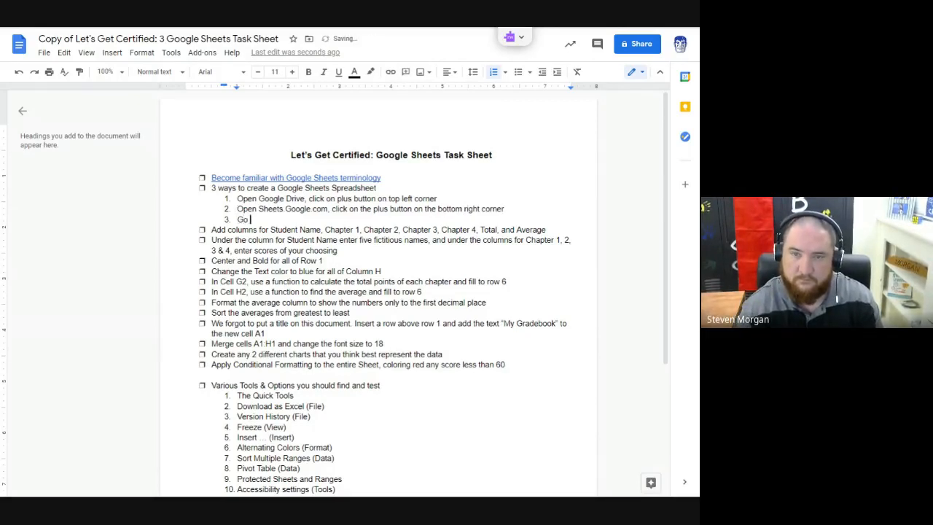
{"action": "type", "text": "directly to "}
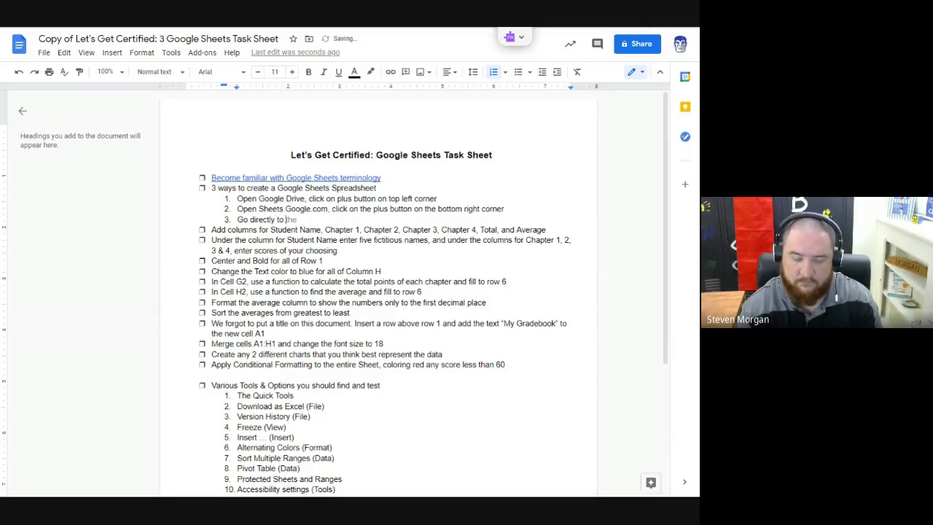
{"action": "type", "text": "Sheets.new"}
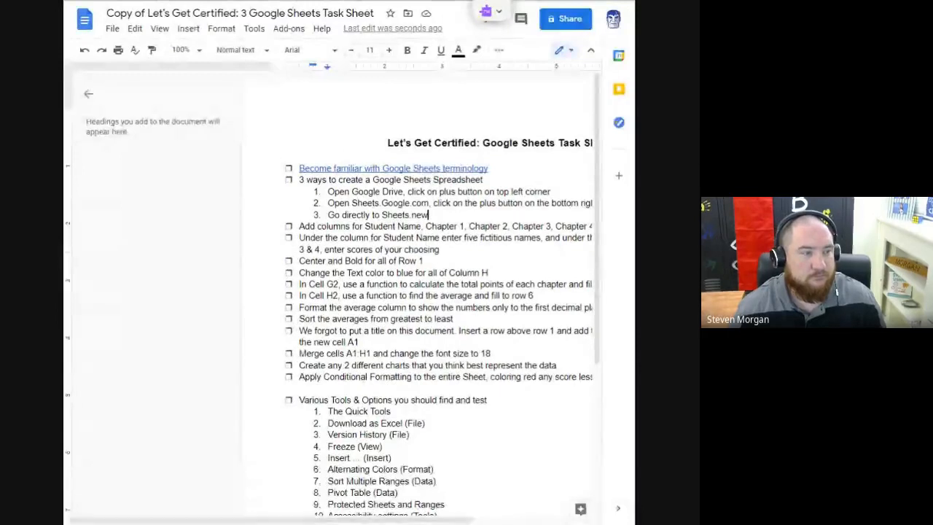
Step: Set the task sheet's zoom to 75% and make the browser window narrower
{"action": "left_click_drag", "start_coordinate": [357, 520], "coordinate": [475, 519]}
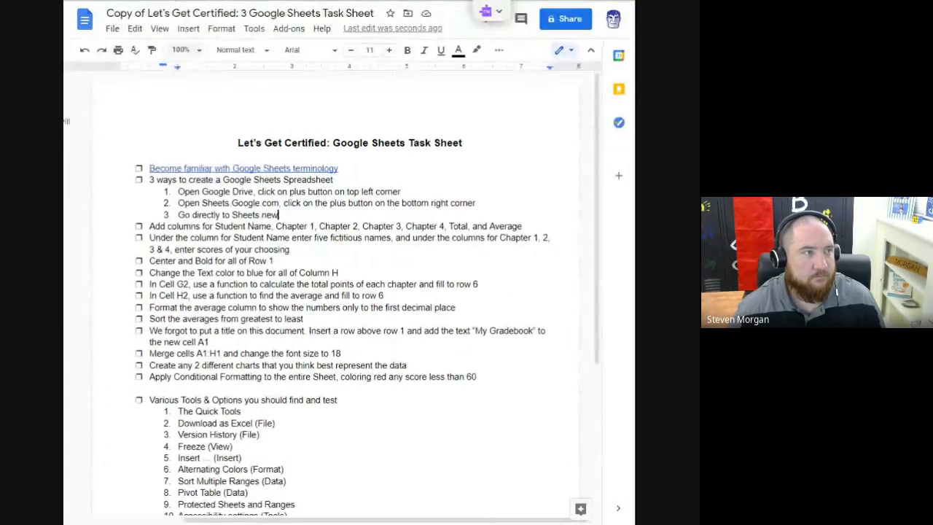
{"action": "left_click", "coordinate": [182, 50]}
{"action": "left_click", "coordinate": [178, 120]}
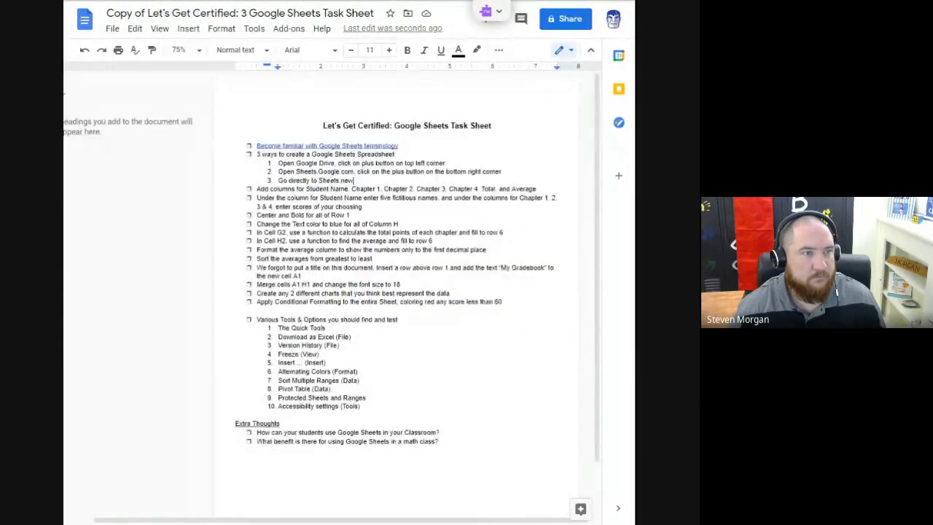
{"action": "left_click_drag", "start_coordinate": [635, 262], "coordinate": [508, 262]}
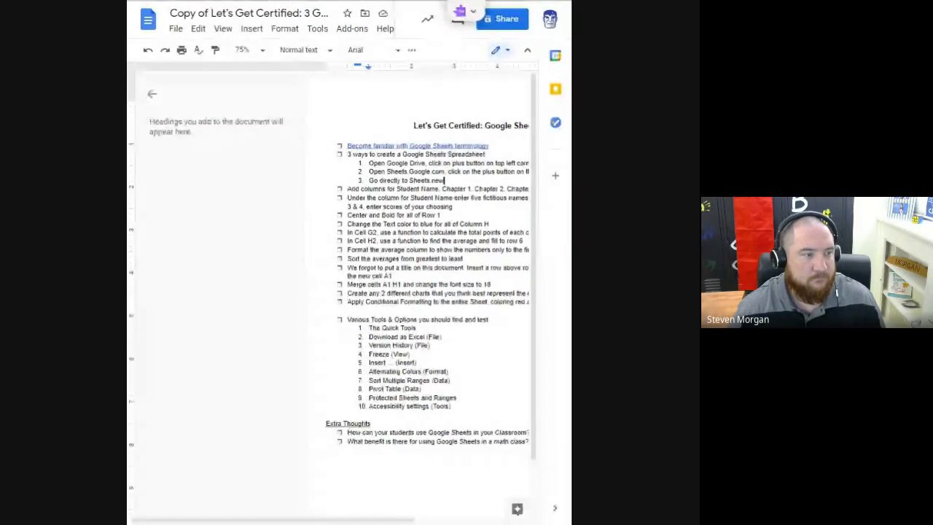
{"action": "scroll", "coordinate": [519, 508], "scroll_direction": "right", "scroll_amount": 5}
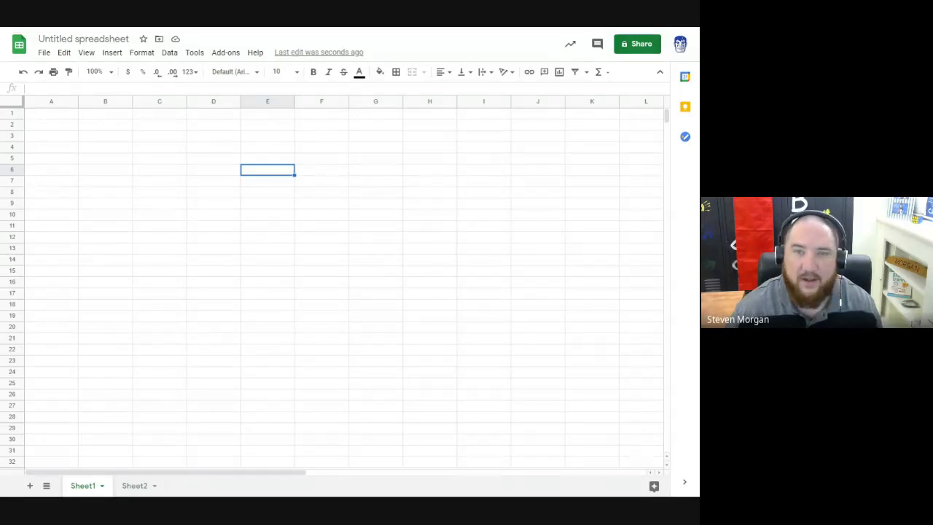
Step: Enter the headings "Student name", "Chapter 1" and "Chapter 2" in cells A1 to C1 of Sheet1
{"action": "key", "text": "ctrl+Home"}
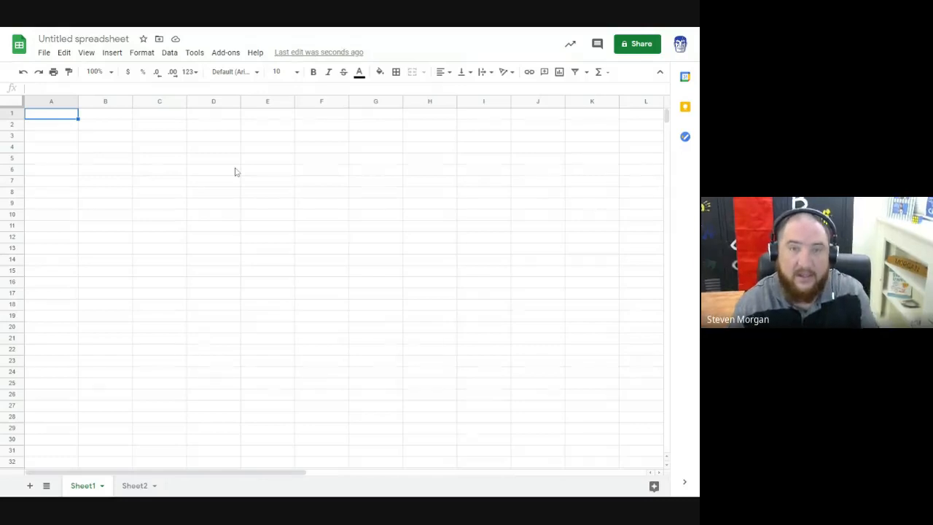
{"action": "type", "text": "Student "}
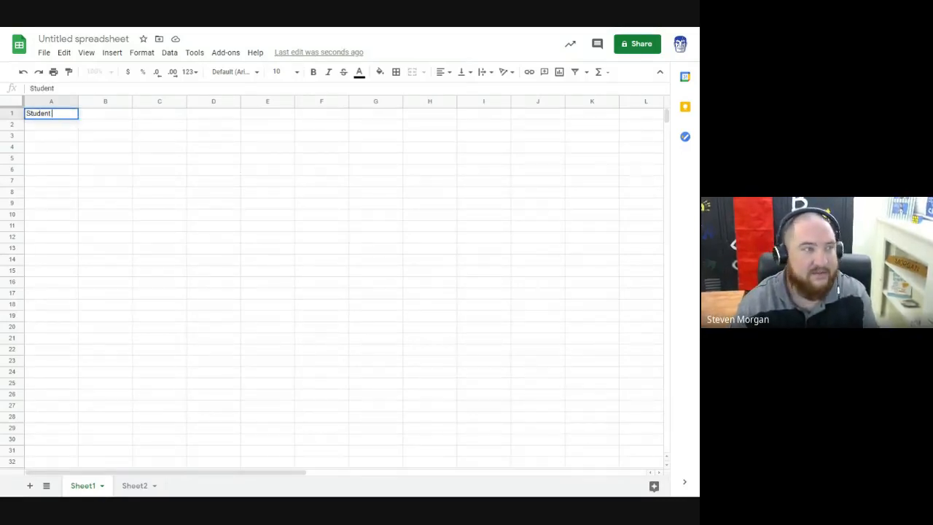
{"action": "type", "text": "name"}
{"action": "key", "text": "Tab"}
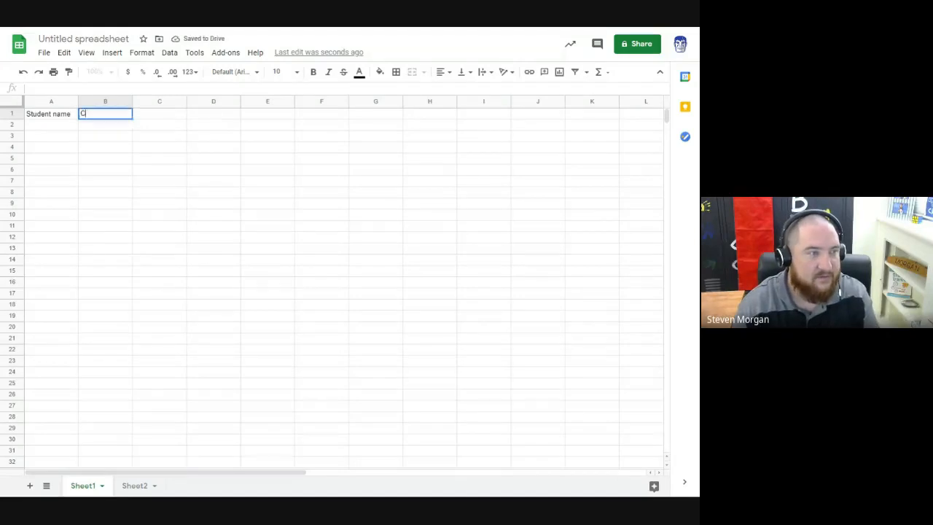
{"action": "type", "text": "Chapter 1"}
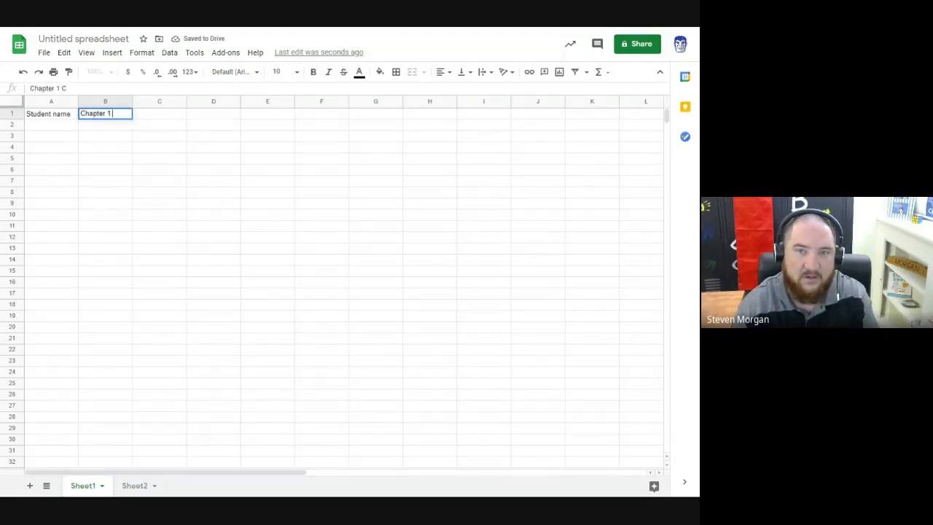
{"action": "key", "text": "Tab"}
{"action": "type", "text": "Chapter 2"}
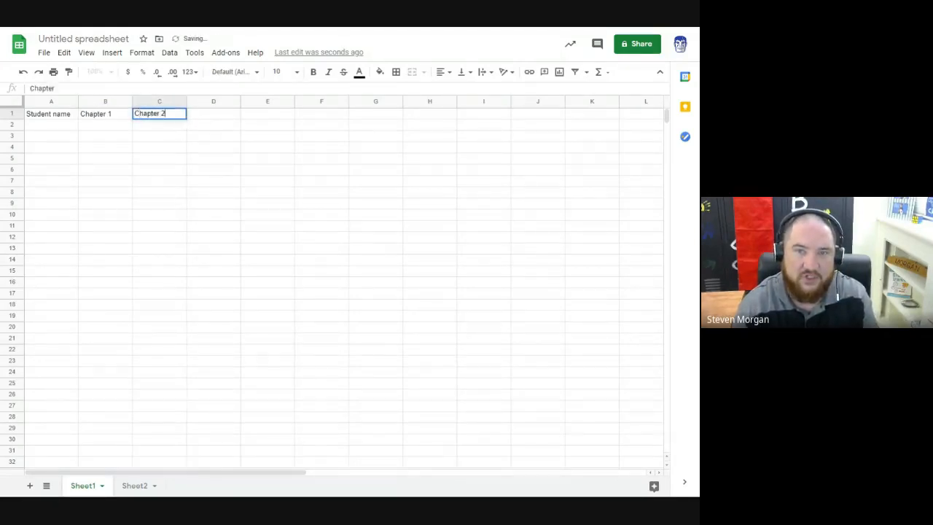
{"action": "left_click", "coordinate": [212, 169]}
Step: Autofill the chapter headings through Chapter 4 in E1, and add the headings "Total" in F1 and "Average" in G1
{"action": "left_click_drag", "start_coordinate": [107, 118], "coordinate": [164, 118]}
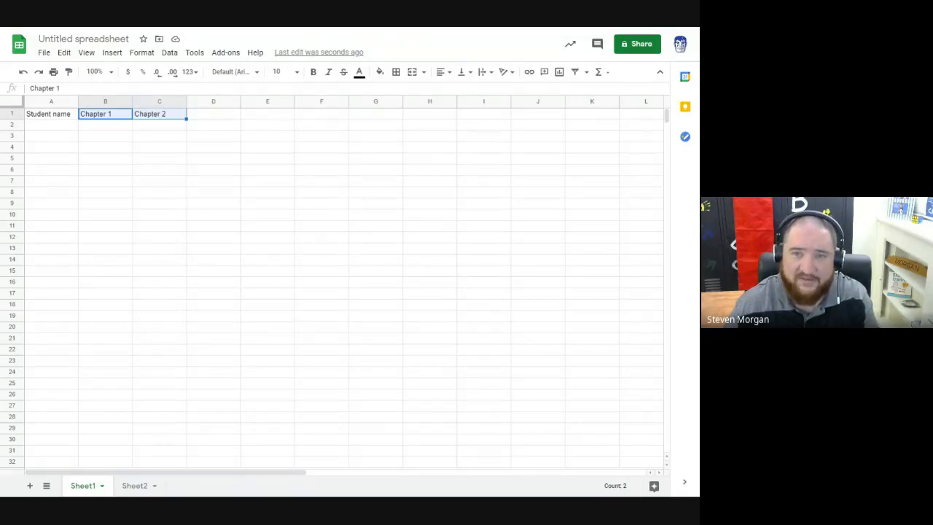
{"action": "left_click_drag", "start_coordinate": [187, 119], "coordinate": [268, 122]}
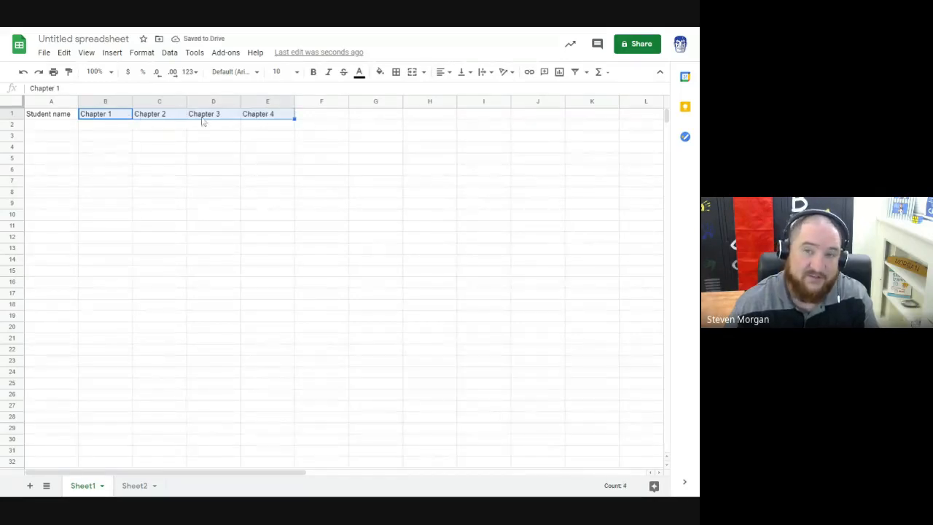
{"action": "left_click", "coordinate": [309, 119]}
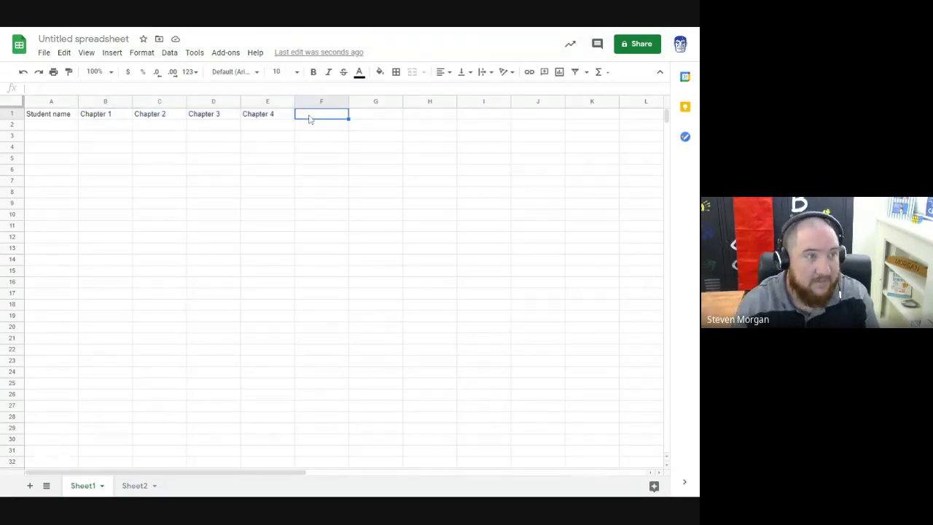
{"action": "type", "text": "Total"}
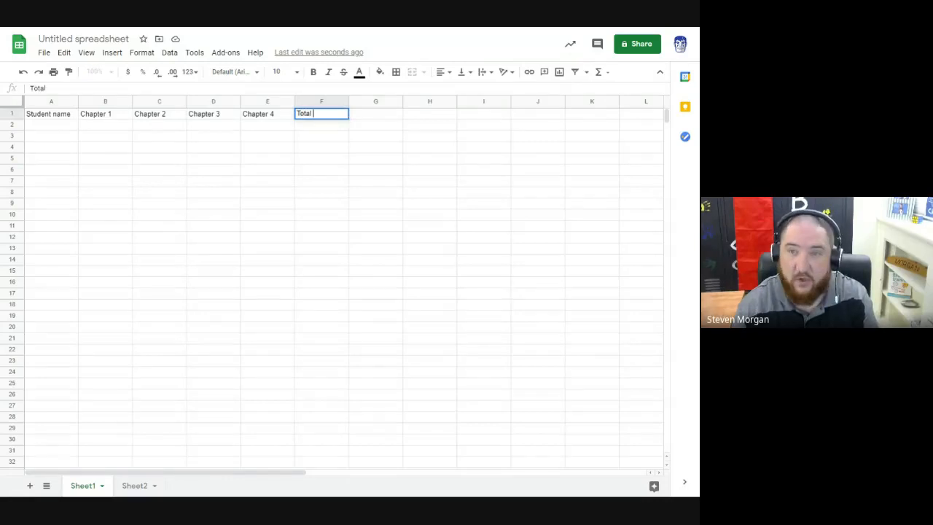
{"action": "key", "text": "Tab"}
{"action": "type", "text": "Average"}
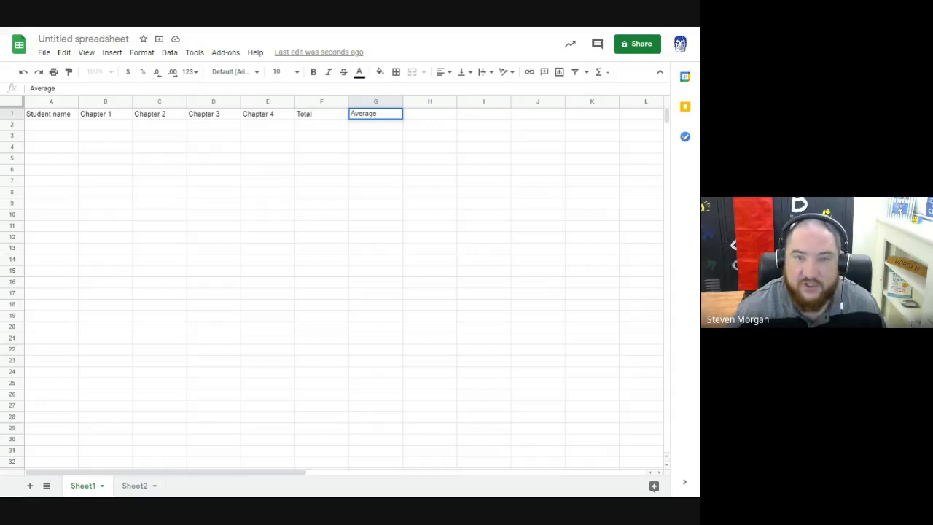
Step: Copy the student names and chapter scores in A2:E6 of Sheet2 into Sheet1, starting at cell A2
{"action": "left_click_drag", "start_coordinate": [51, 124], "coordinate": [47, 173]}
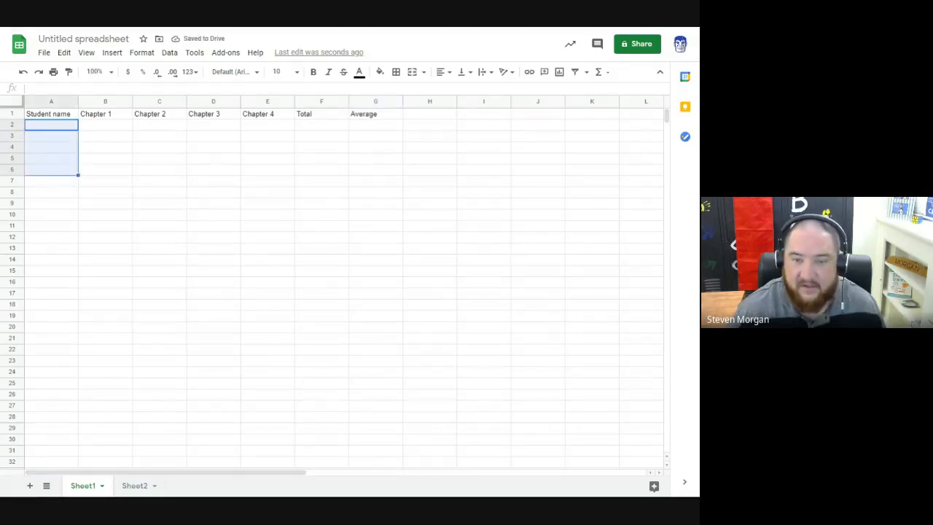
{"action": "left_click", "coordinate": [135, 486]}
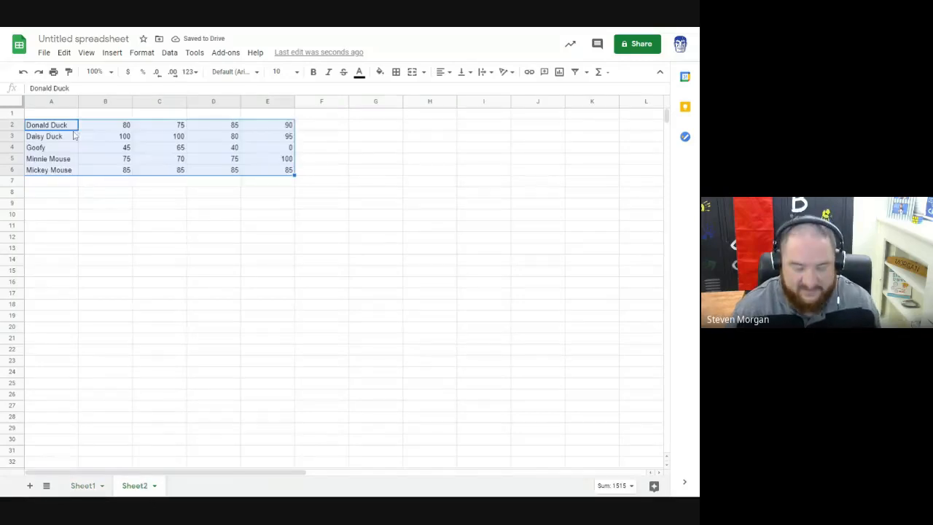
{"action": "key", "text": "ctrl+c"}
{"action": "left_click", "coordinate": [83, 486]}
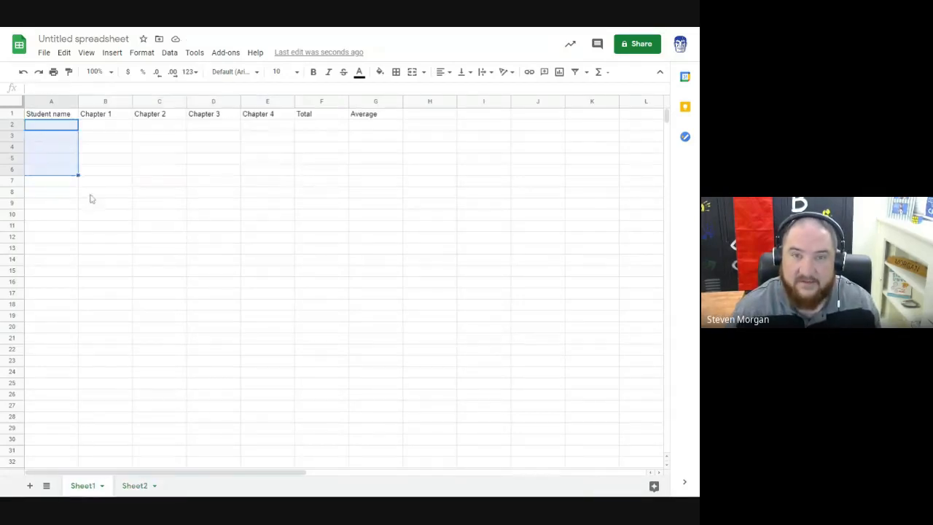
{"action": "left_click", "coordinate": [54, 125]}
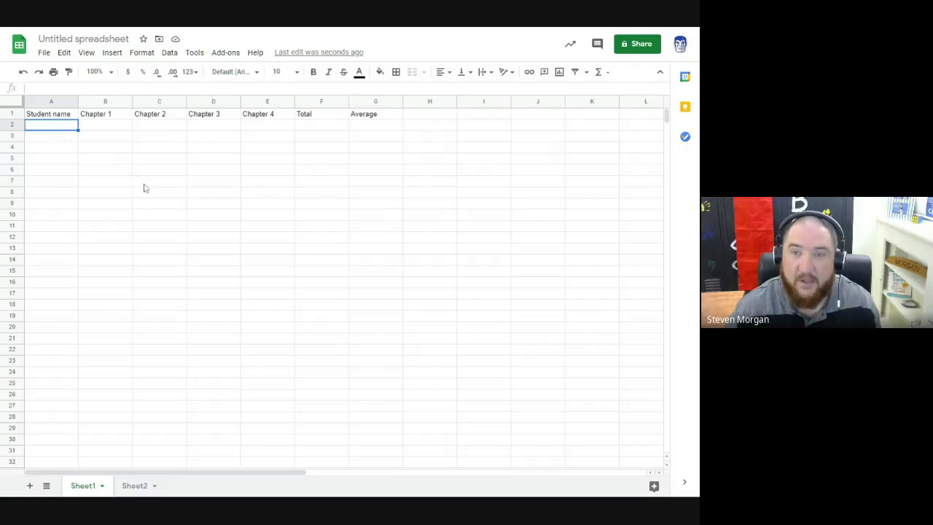
{"action": "key", "text": "ctrl+v"}
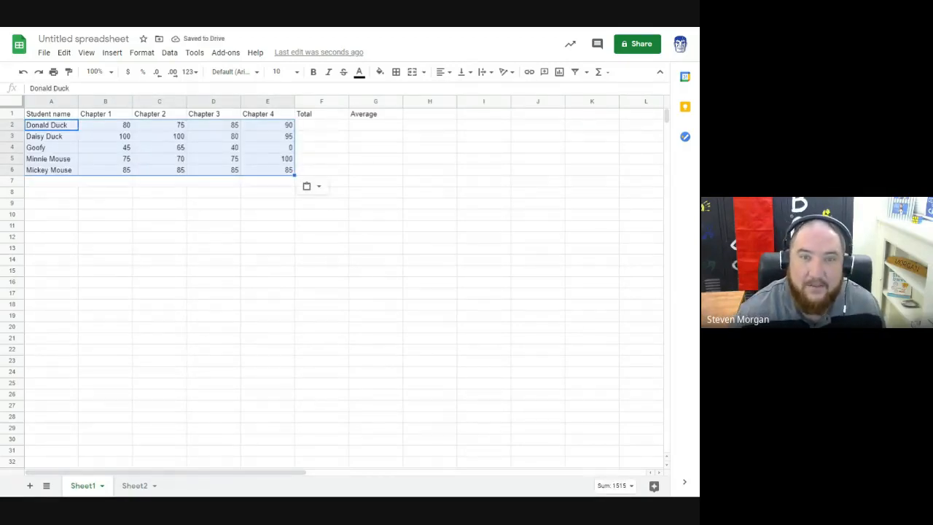
{"action": "left_click", "coordinate": [70, 183]}
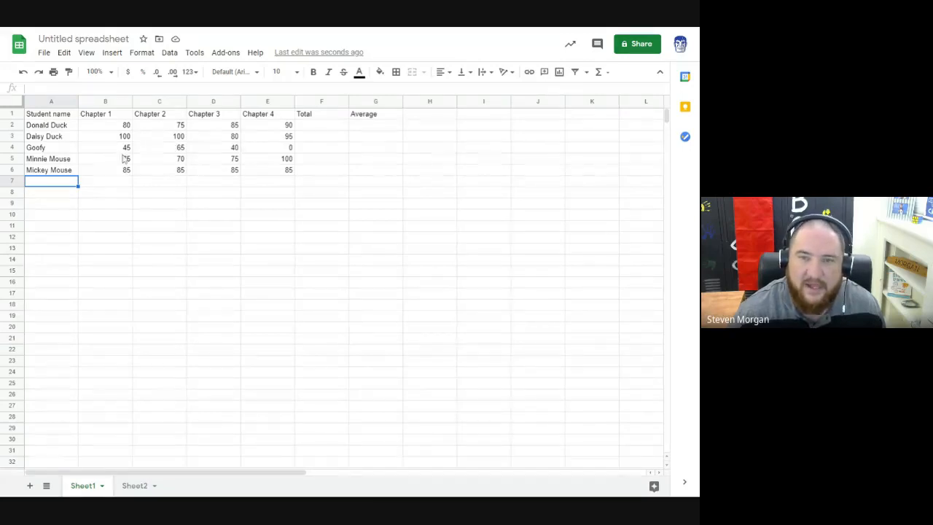
{"action": "left_click_drag", "start_coordinate": [124, 150], "coordinate": [267, 153]}
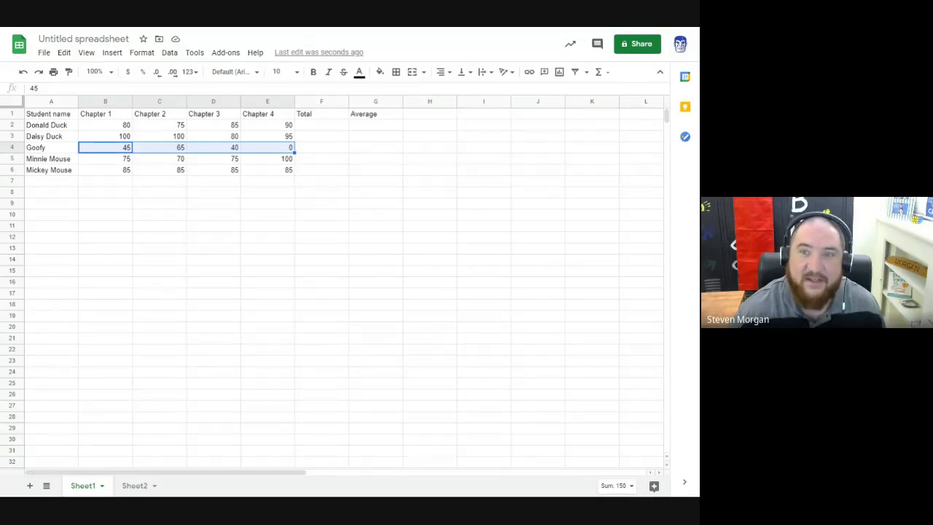
{"action": "left_click", "coordinate": [195, 172]}
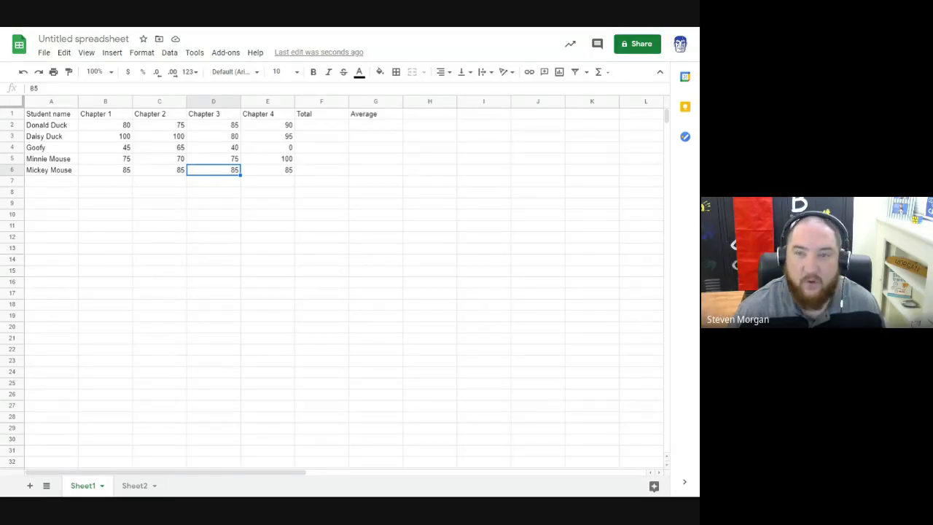
{"action": "left_click", "coordinate": [193, 194]}
Step: Center the headings across the whole of row 1 and make them bold
{"action": "left_click", "coordinate": [69, 118]}
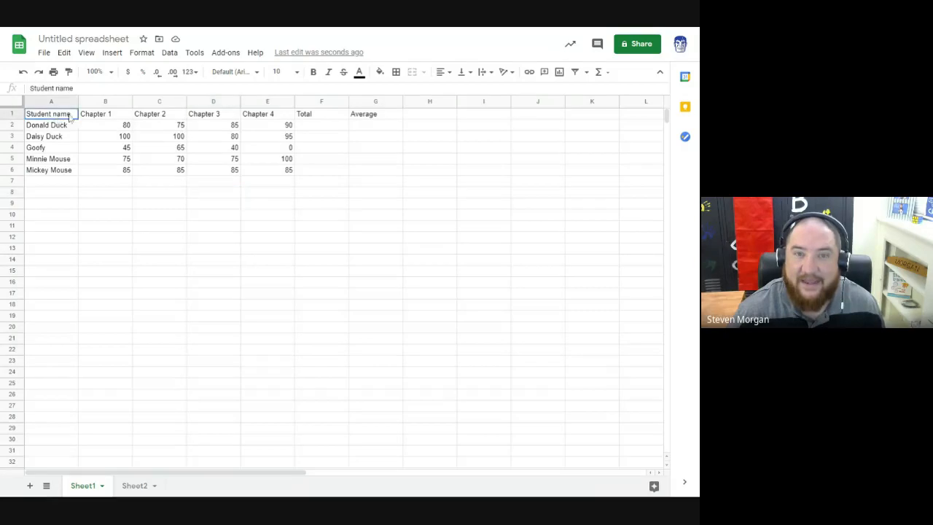
{"action": "left_click_drag", "start_coordinate": [69, 118], "coordinate": [362, 118]}
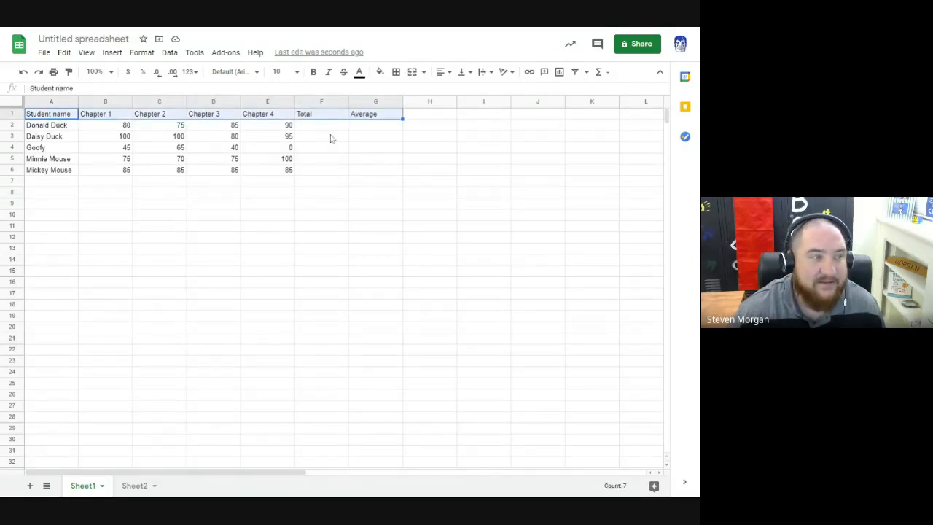
{"action": "left_click", "coordinate": [155, 138]}
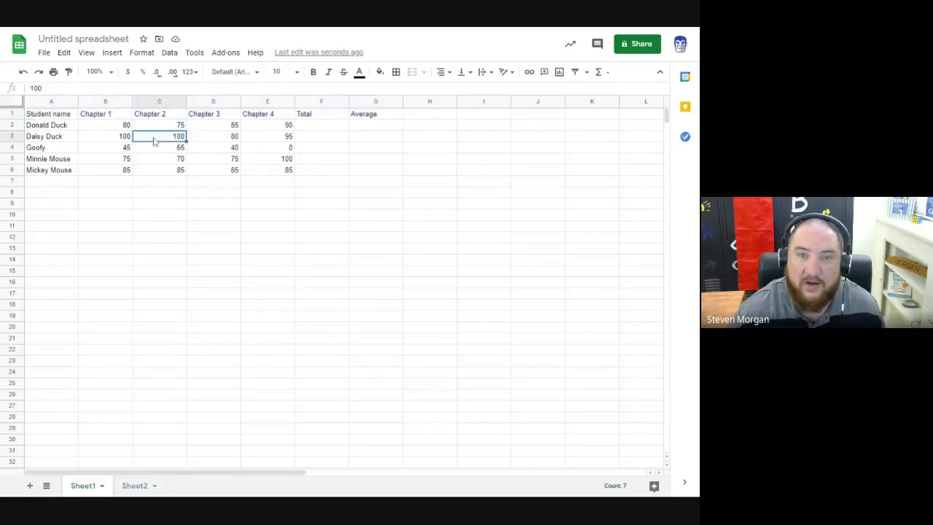
{"action": "left_click", "coordinate": [13, 114]}
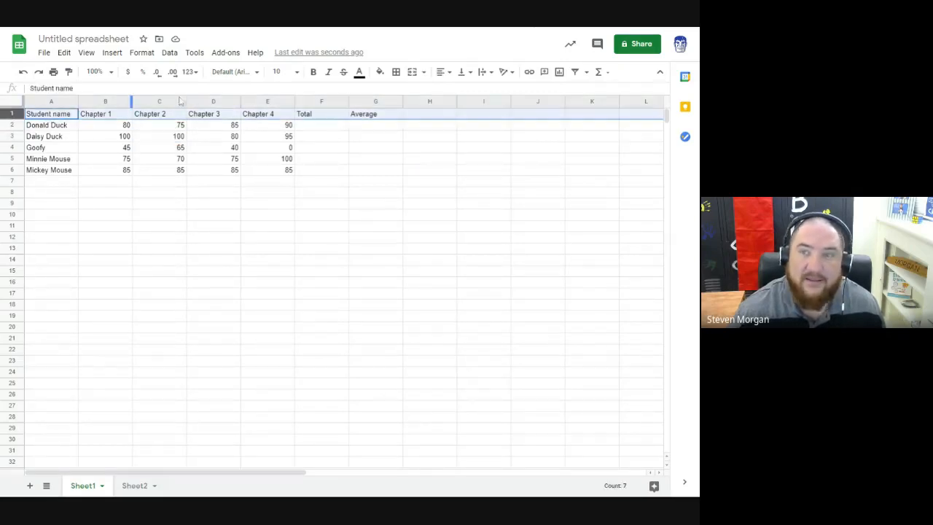
{"action": "key", "text": "super+Up"}
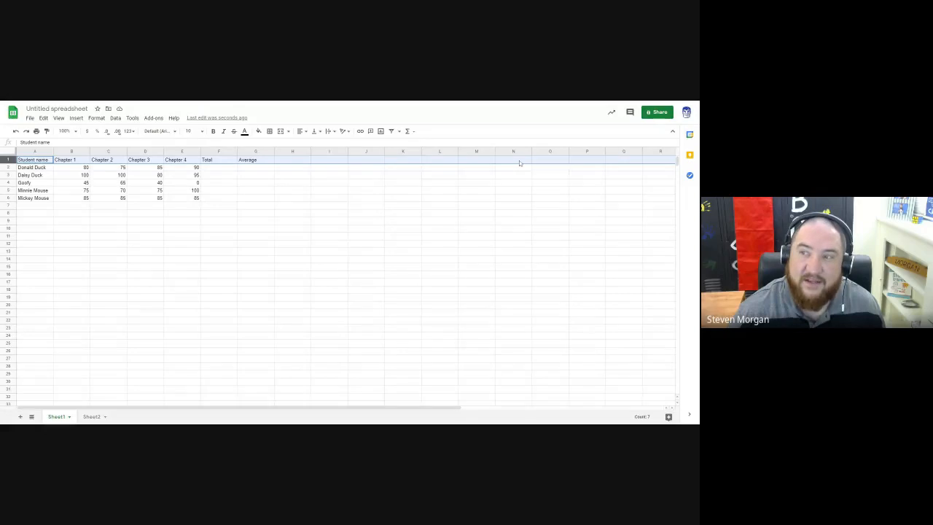
{"action": "left_click_drag", "start_coordinate": [270, 407], "coordinate": [515, 405]}
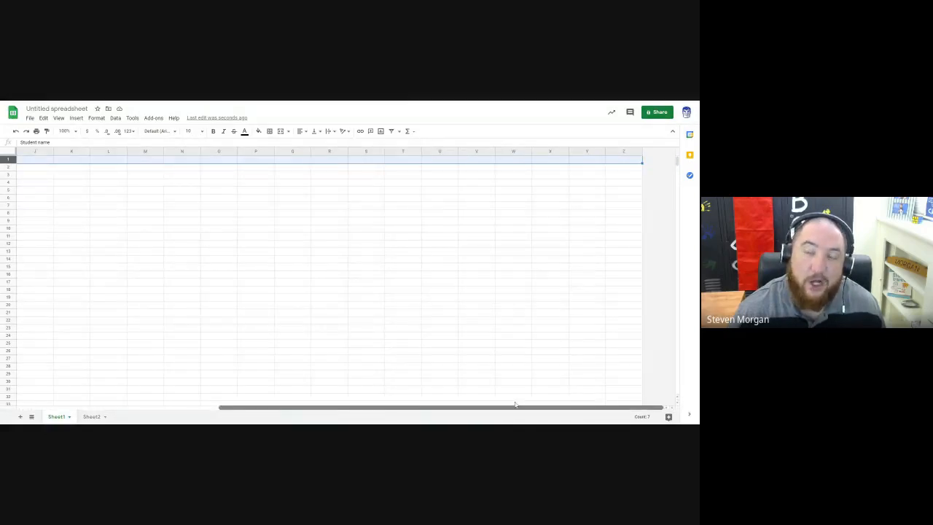
{"action": "left_click_drag", "start_coordinate": [437, 408], "coordinate": [233, 408]}
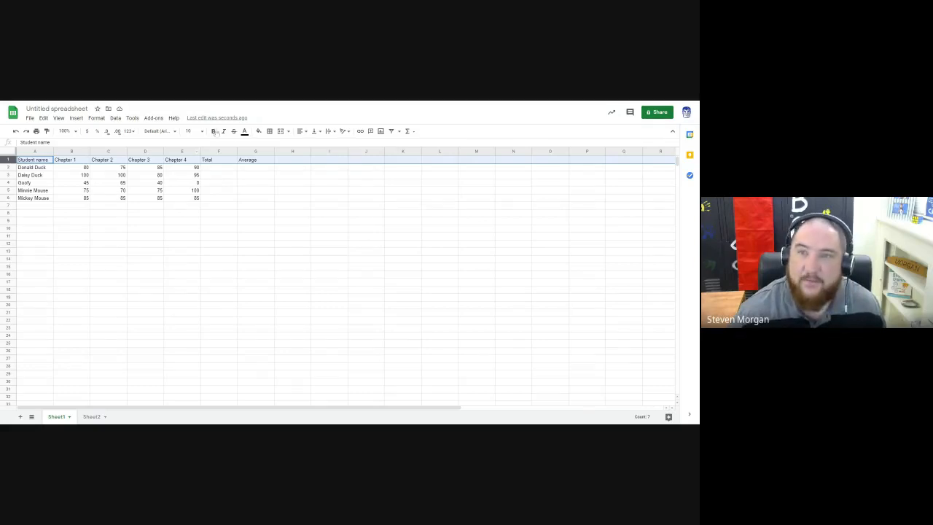
{"action": "left_click", "coordinate": [304, 134]}
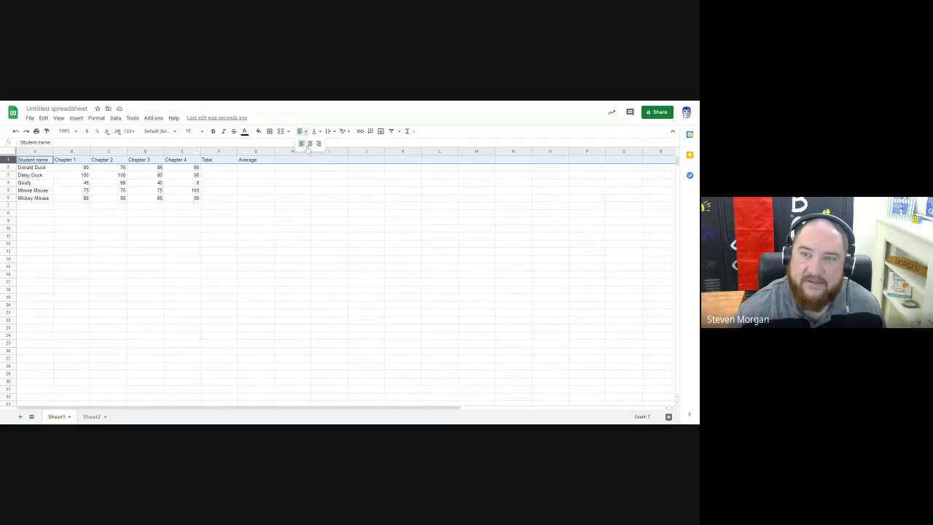
{"action": "left_click", "coordinate": [309, 144]}
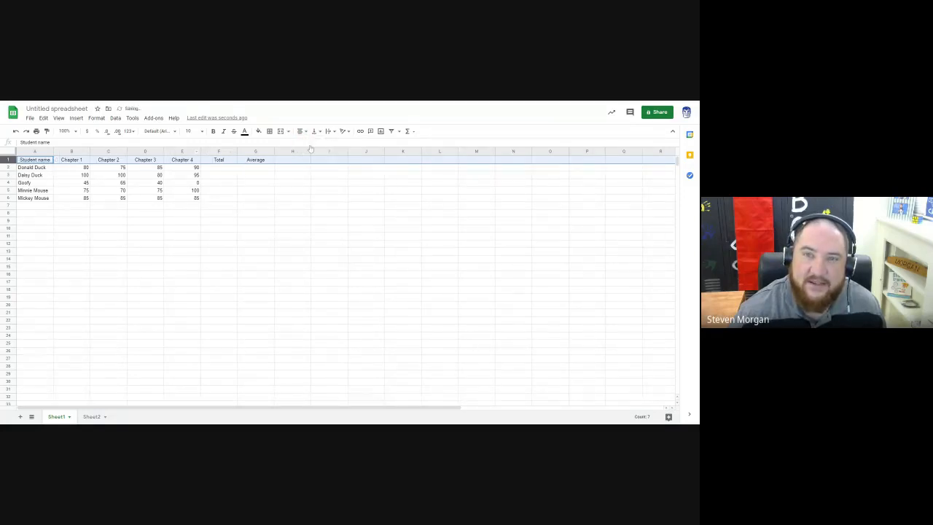
{"action": "left_click", "coordinate": [212, 132]}
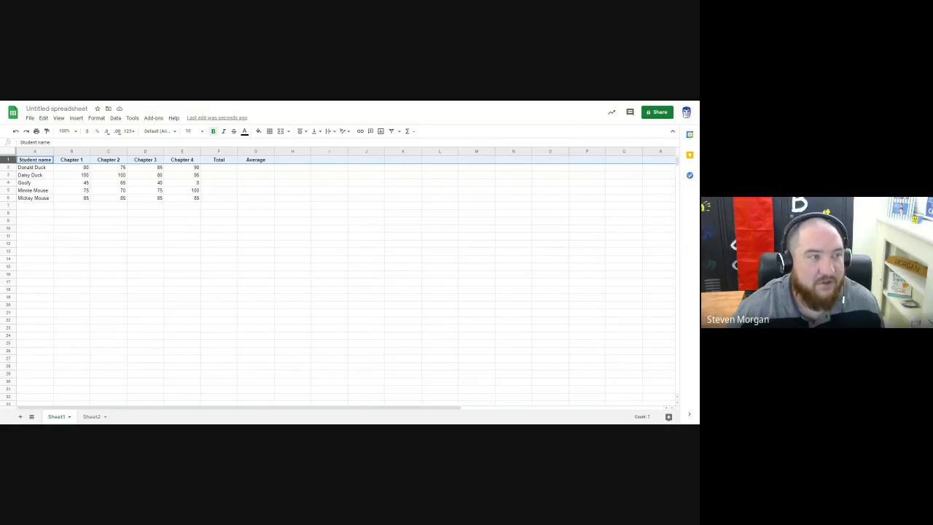
{"action": "left_click", "coordinate": [198, 184]}
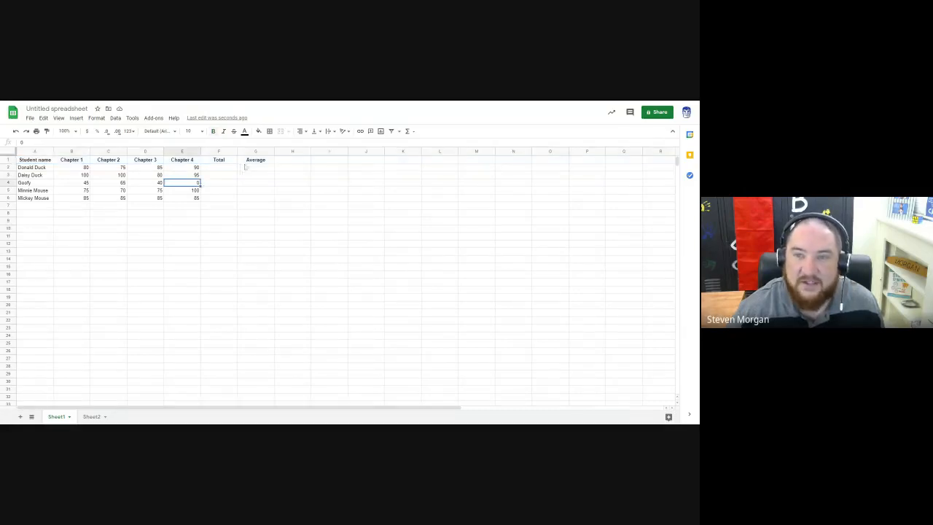
Step: Set the text color of the entire Average column to blue
{"action": "left_click", "coordinate": [286, 162]}
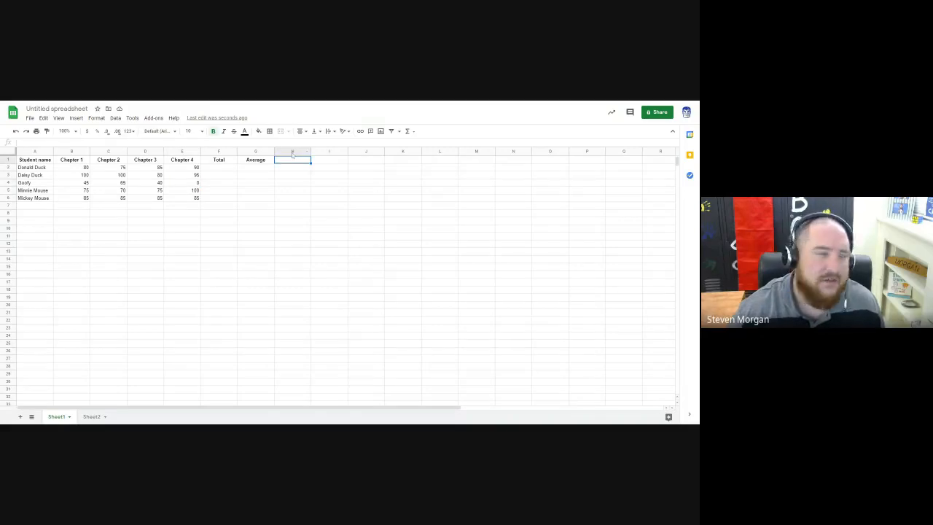
{"action": "left_click", "coordinate": [255, 150]}
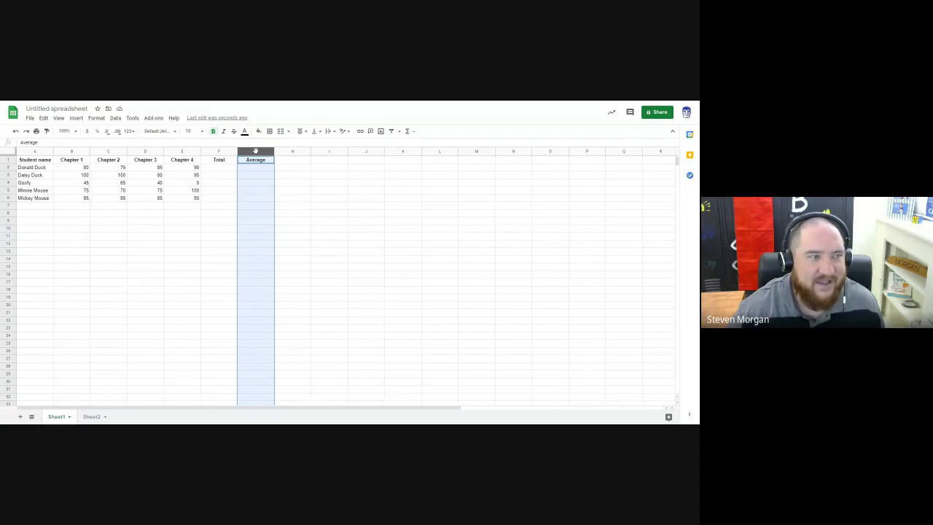
{"action": "left_click", "coordinate": [258, 131]}
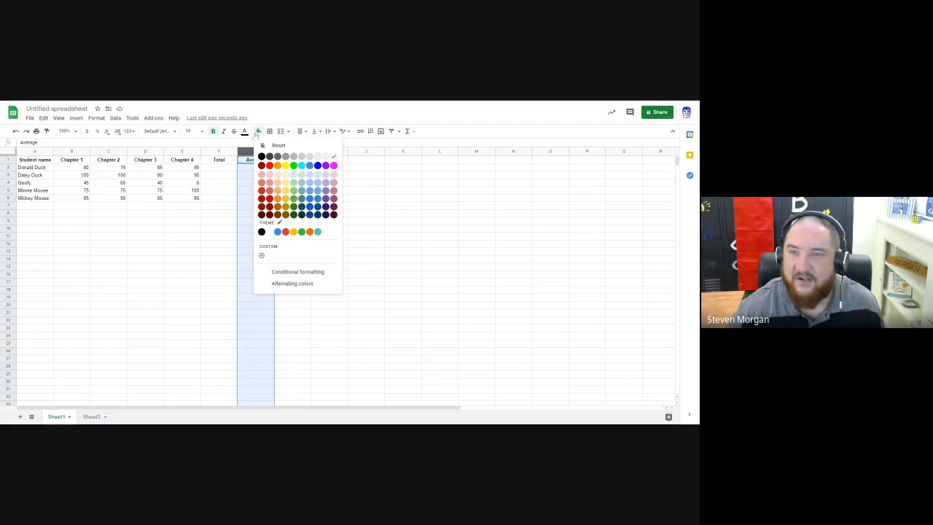
{"action": "left_click", "coordinate": [244, 131]}
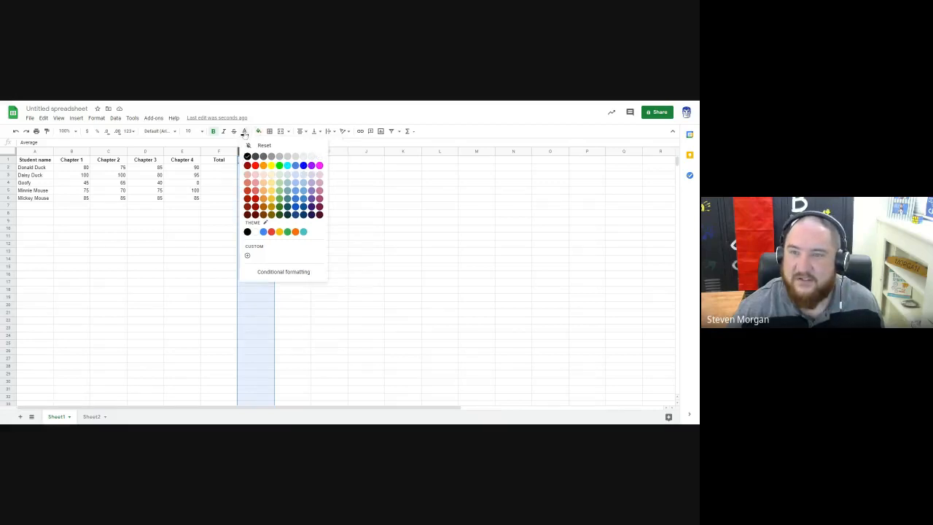
{"action": "left_click", "coordinate": [295, 165]}
{"action": "left_click", "coordinate": [255, 168]}
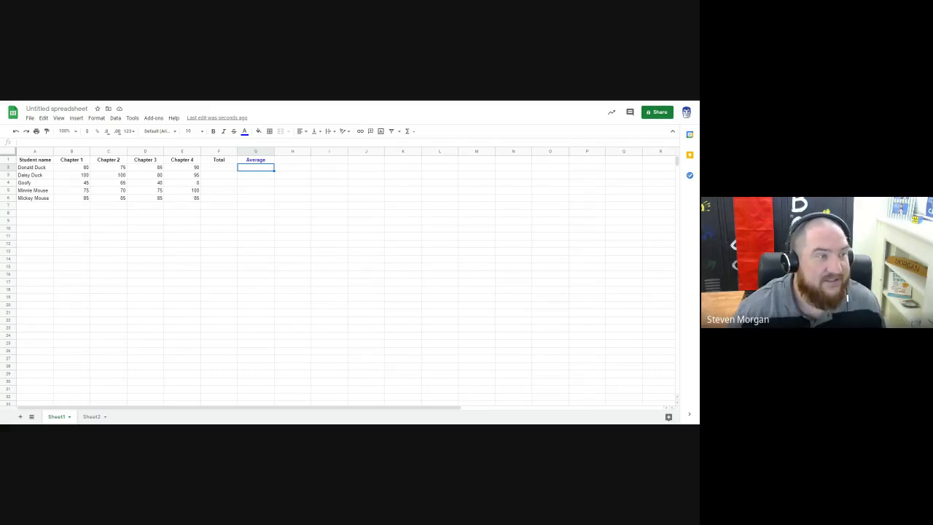
{"action": "left_click", "coordinate": [150, 183]}
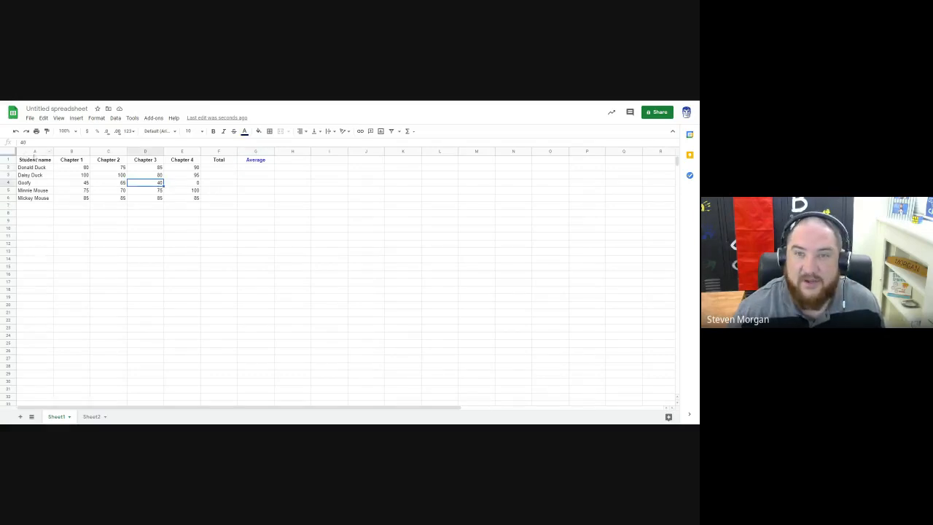
Step: Insert a SUM function in cell F2 for the first student's total
{"action": "left_click", "coordinate": [261, 169]}
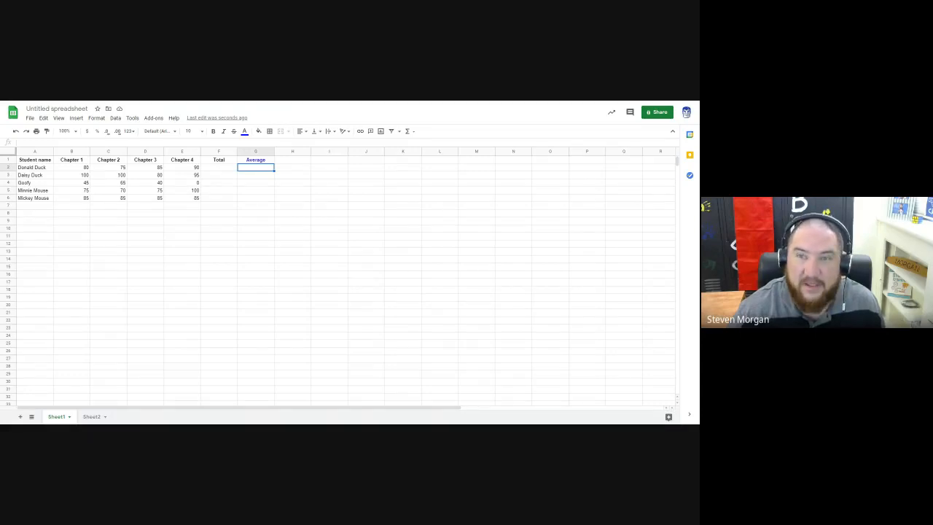
{"action": "left_click", "coordinate": [221, 170]}
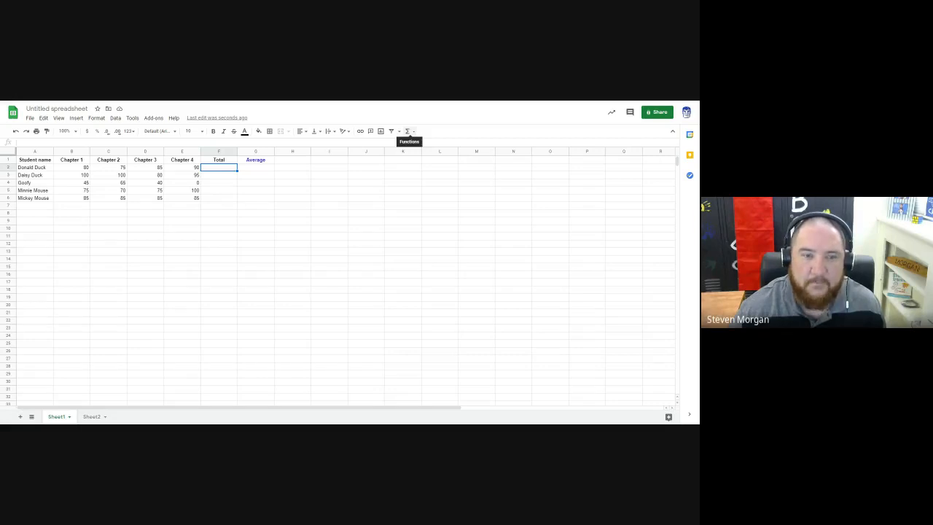
{"action": "left_click", "coordinate": [413, 132]}
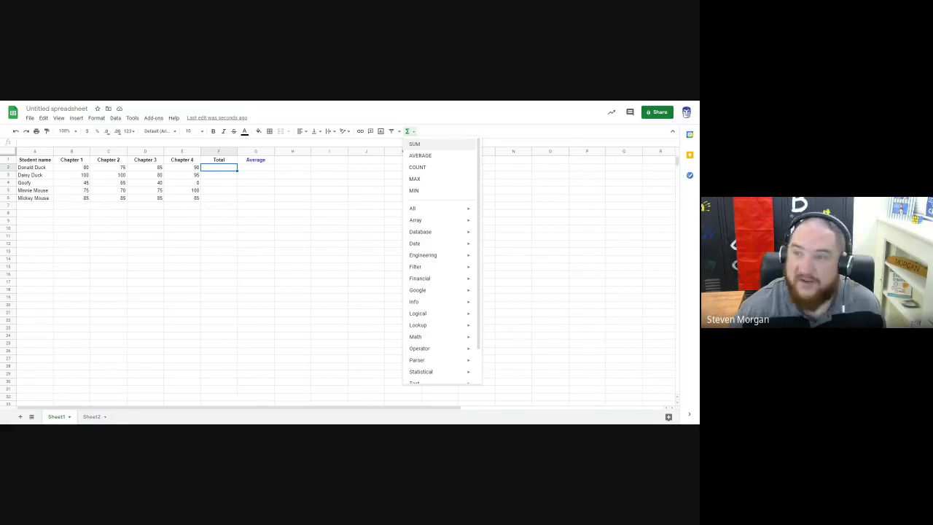
{"action": "left_click", "coordinate": [415, 144]}
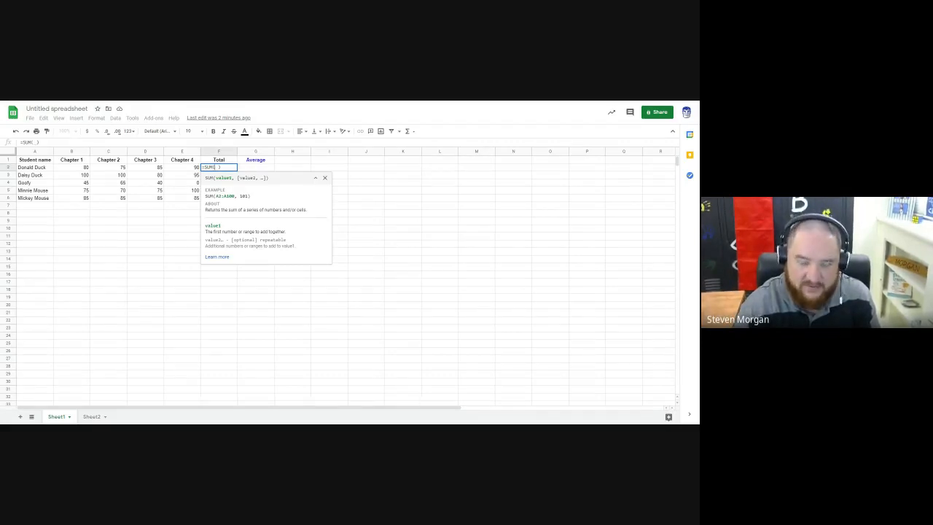
{"action": "type", "text": "B2"}
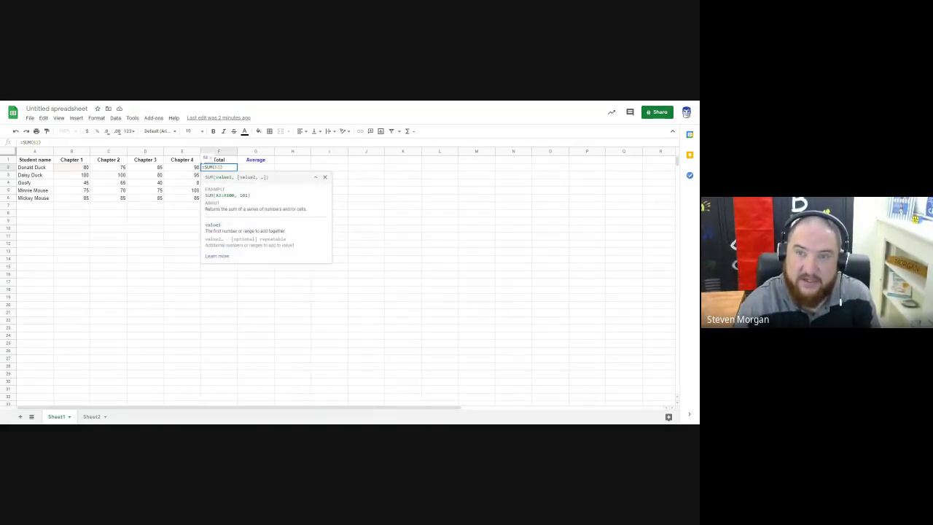
{"action": "type", "text": ":"}
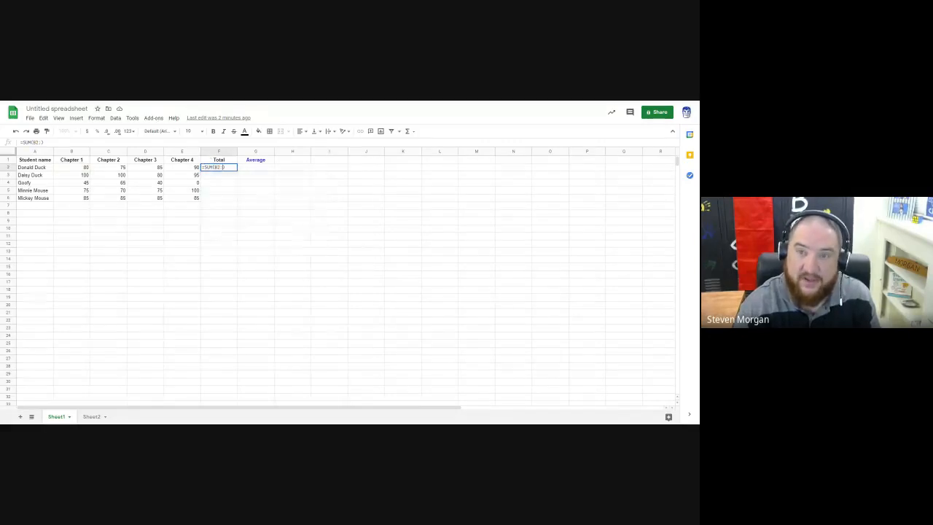
{"action": "type", "text": "E2"}
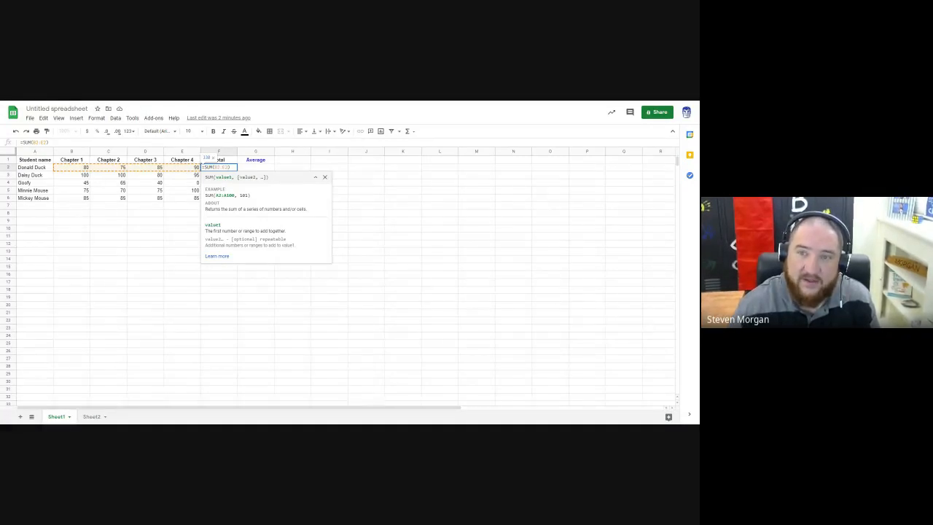
{"action": "key", "text": "BackSpace"}
{"action": "key", "text": "BackSpace"}
{"action": "key", "text": "BackSpace"}
{"action": "key", "text": "BackSpace"}
{"action": "key", "text": "BackSpace"}
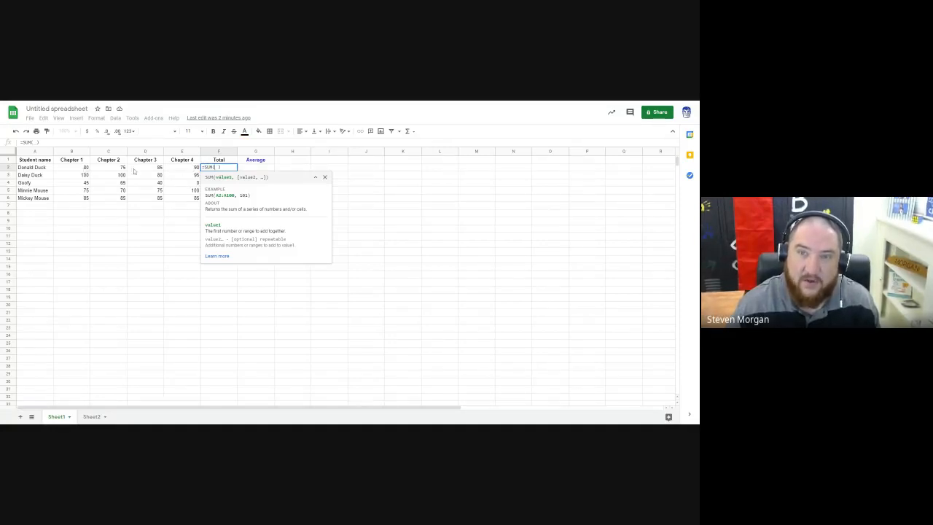
Step: Complete the SUM formula in F2 with the chapter scores in B2:E2 as its range
{"action": "left_click", "coordinate": [85, 169]}
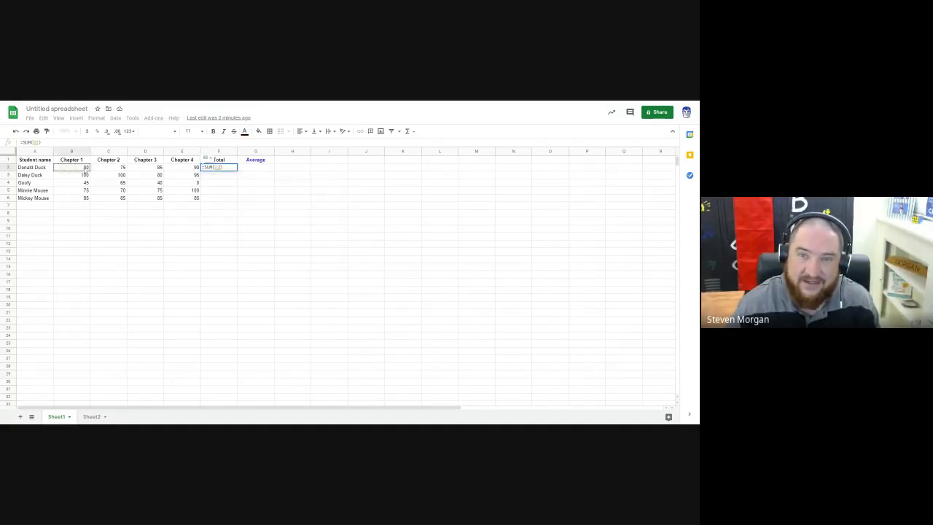
{"action": "left_click_drag", "start_coordinate": [85, 169], "coordinate": [186, 170]}
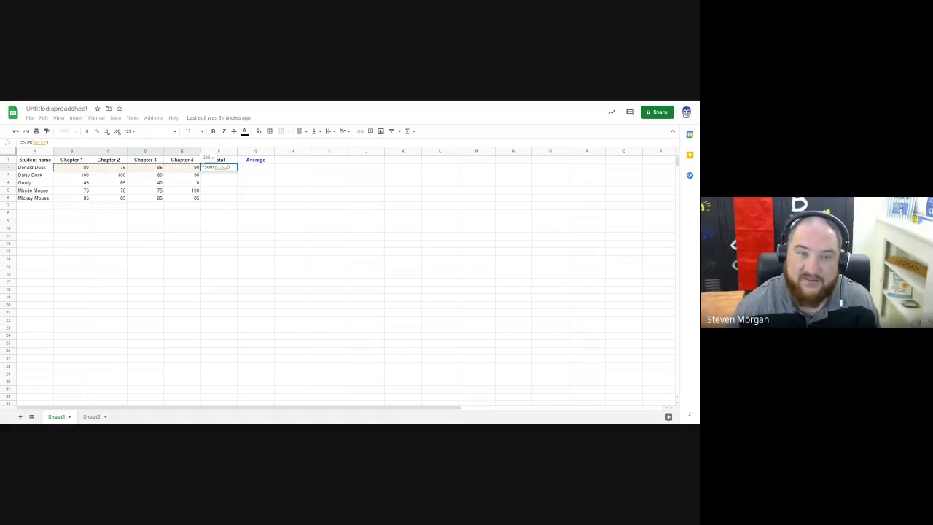
{"action": "key", "text": "Return"}
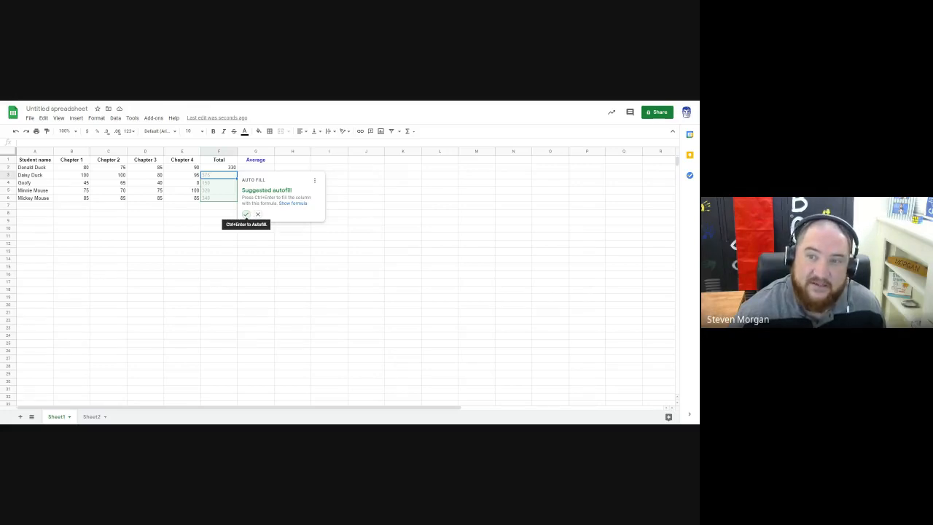
Step: Try the suggested autofill for the remaining totals in F3:F6, and clear those cells again
{"action": "left_click", "coordinate": [246, 214]}
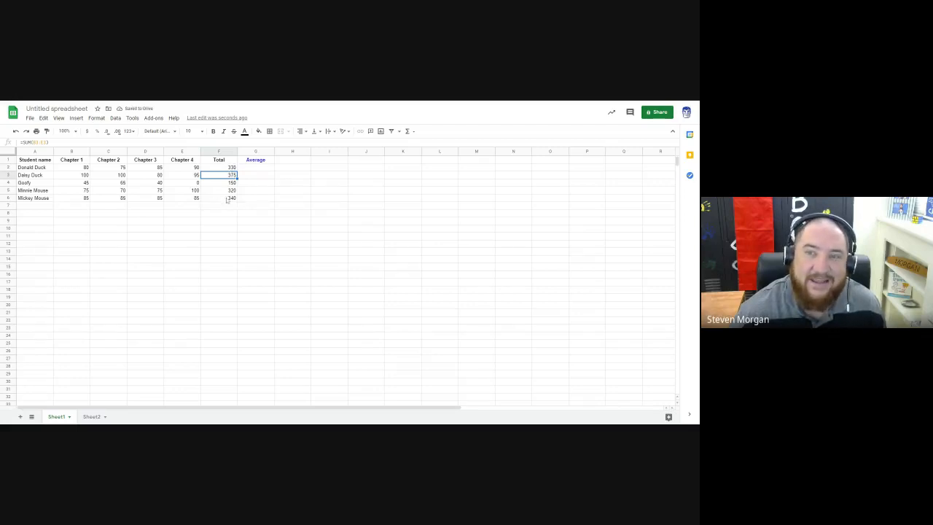
{"action": "left_click_drag", "start_coordinate": [231, 176], "coordinate": [231, 198]}
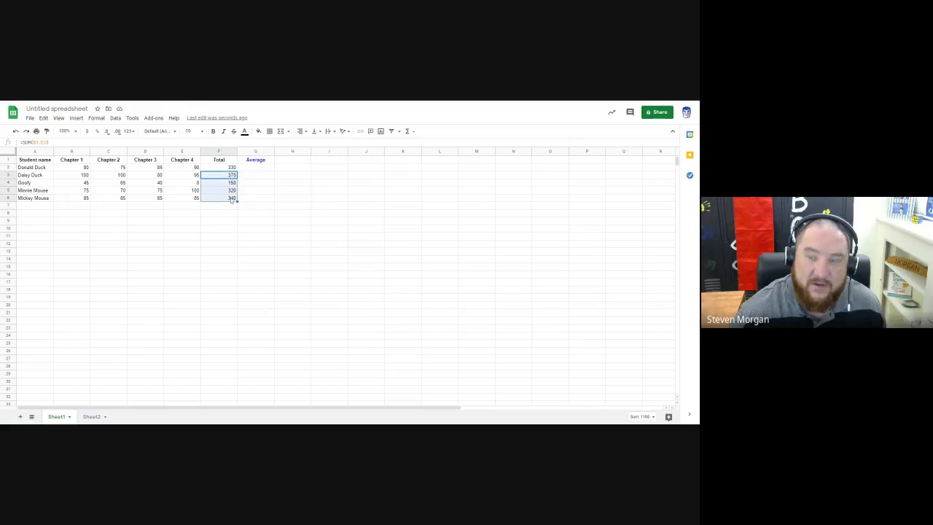
{"action": "key", "text": "Delete"}
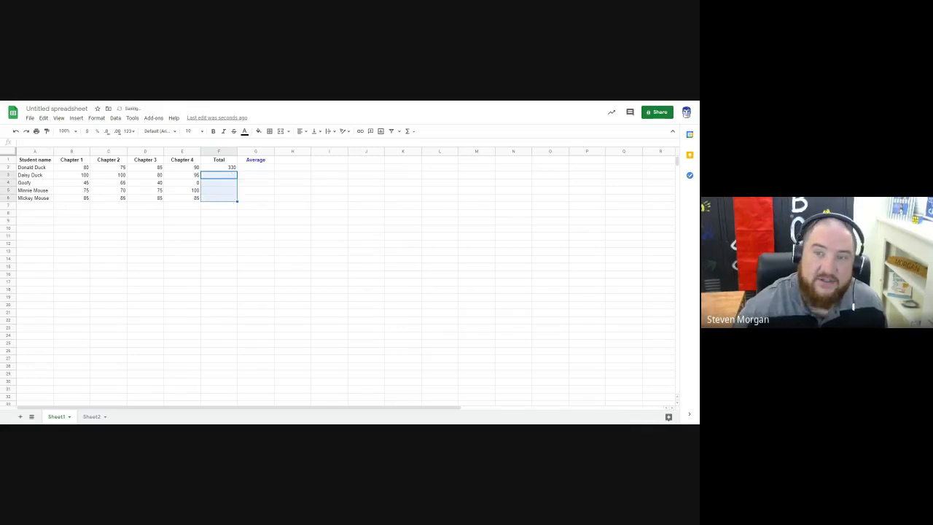
{"action": "left_click", "coordinate": [244, 183]}
{"action": "left_click_drag", "start_coordinate": [225, 177], "coordinate": [226, 200]}
{"action": "left_click", "coordinate": [228, 176]}
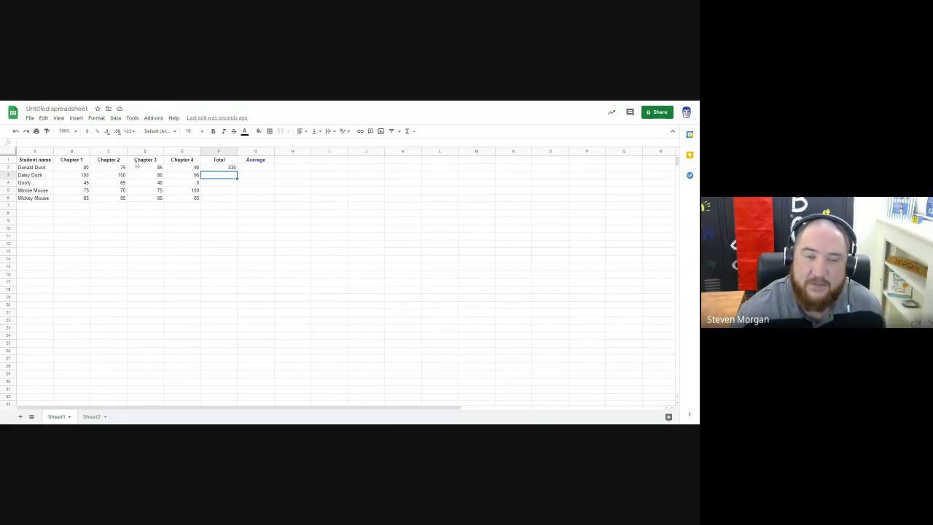
Step: Fill the SUM formula from F2 down through F6 to total every student's scores
{"action": "left_click", "coordinate": [228, 169]}
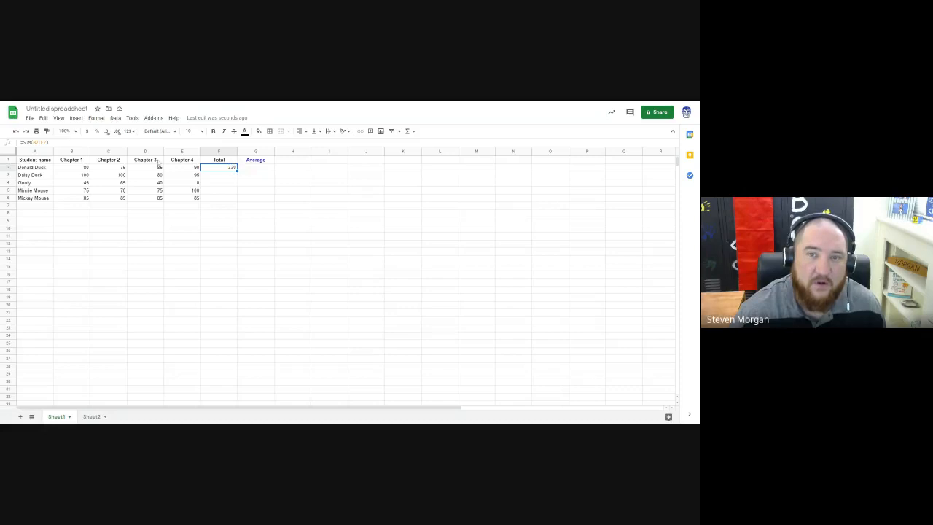
{"action": "left_click_drag", "start_coordinate": [47, 142], "coordinate": [21, 142]}
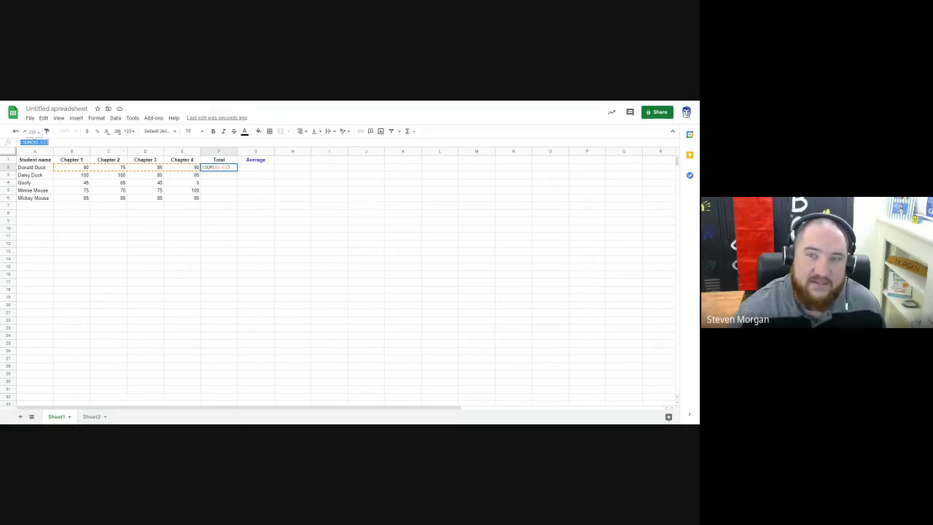
{"action": "left_click", "coordinate": [232, 179]}
{"action": "left_click", "coordinate": [231, 170]}
{"action": "left_click_drag", "start_coordinate": [236, 172], "coordinate": [237, 200]}
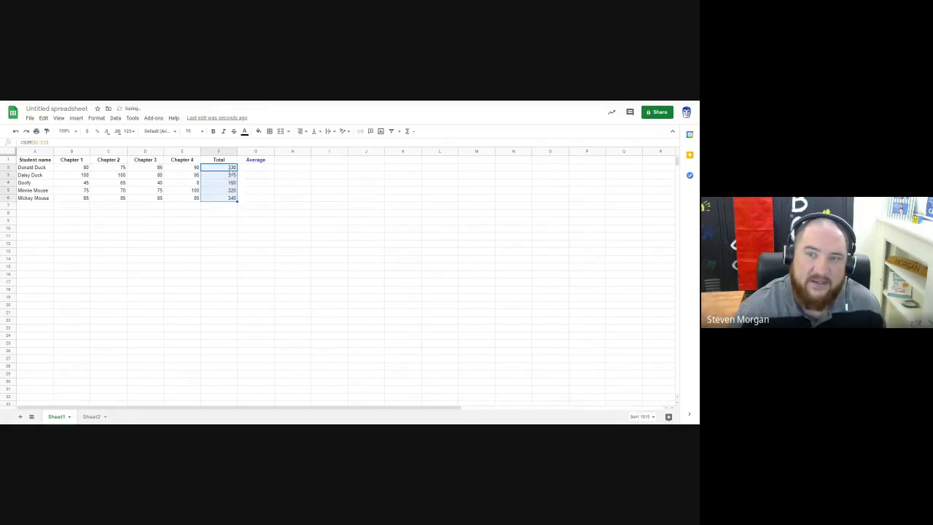
Step: Check the formula in each Total cell from F2 to F6
{"action": "left_click", "coordinate": [232, 169]}
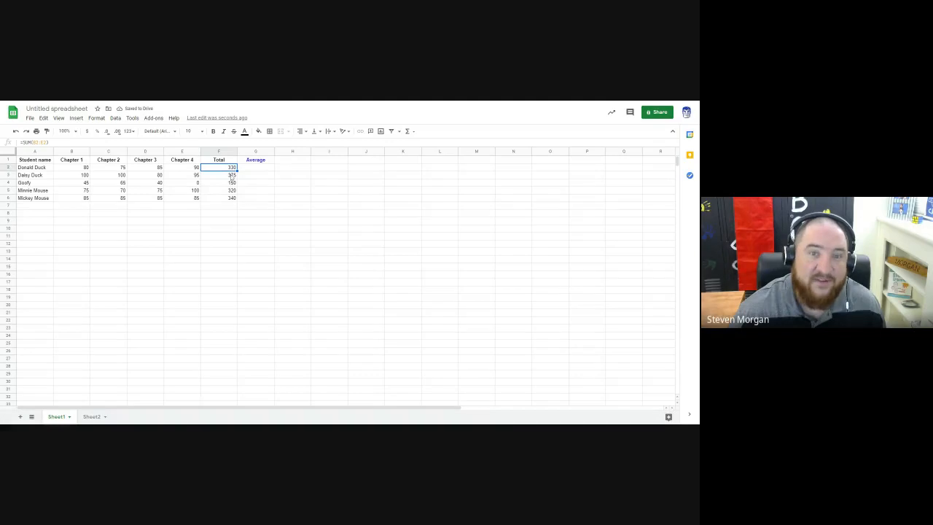
{"action": "left_click", "coordinate": [232, 176]}
{"action": "left_click", "coordinate": [231, 183]}
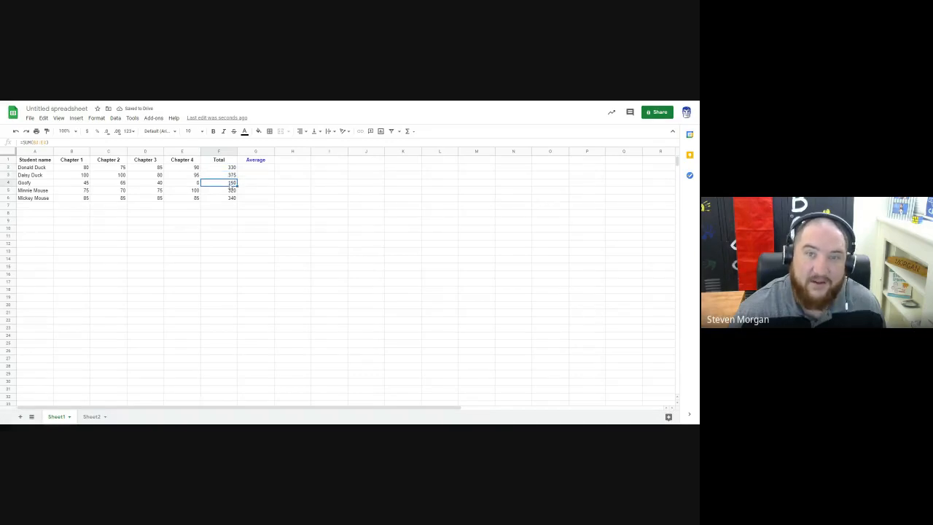
{"action": "left_click", "coordinate": [230, 191]}
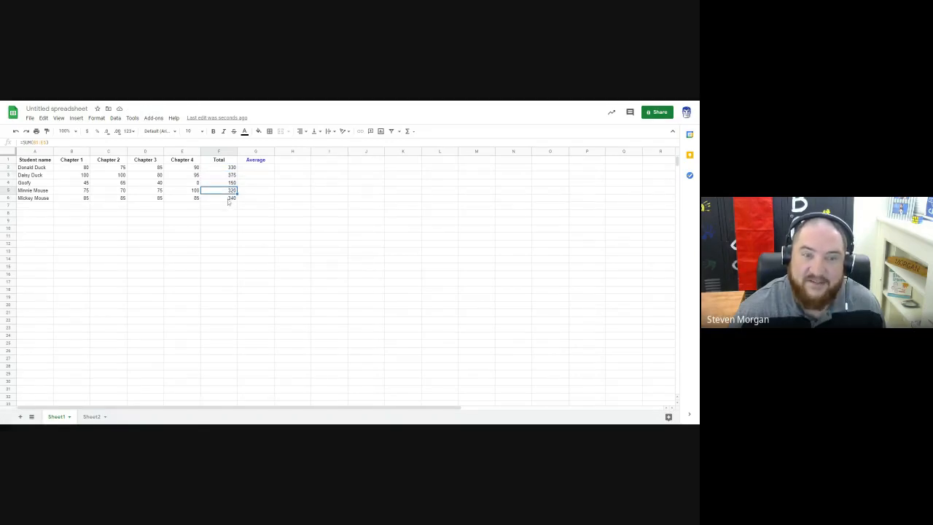
{"action": "left_click", "coordinate": [231, 197]}
{"action": "left_click_drag", "start_coordinate": [229, 168], "coordinate": [229, 200]}
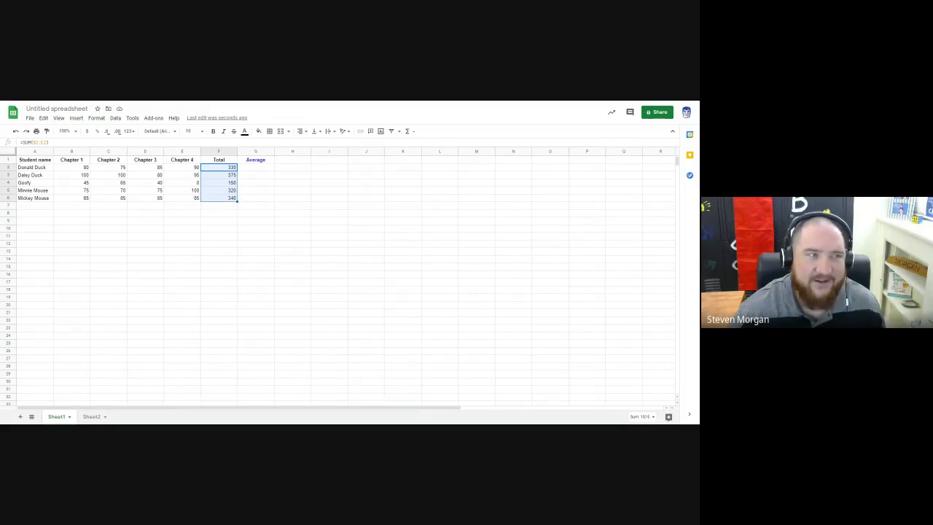
{"action": "left_click", "coordinate": [288, 169]}
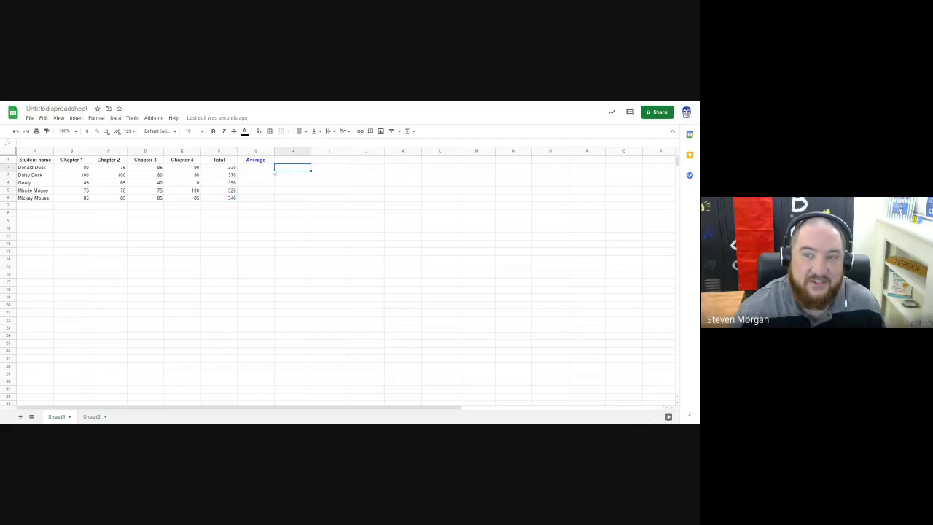
Step: Try averaging B2:E2 in cell G2 with the AVERAGE function, declining the suggested autofill, and clear the cell again
{"action": "left_click", "coordinate": [256, 170]}
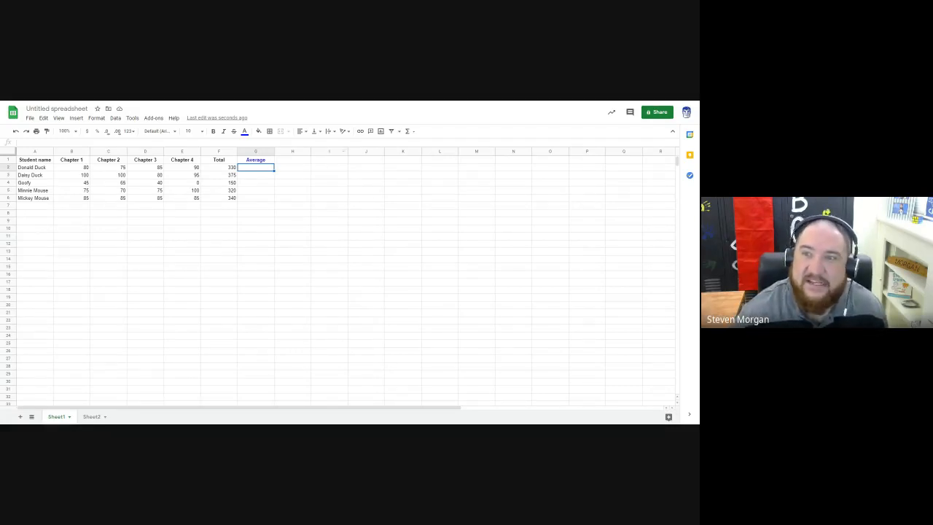
{"action": "left_click", "coordinate": [414, 134]}
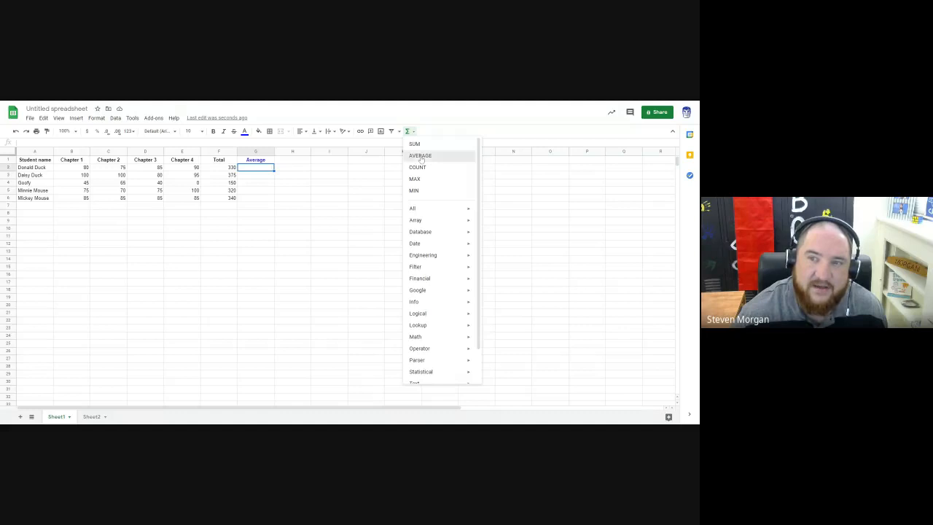
{"action": "left_click", "coordinate": [421, 157]}
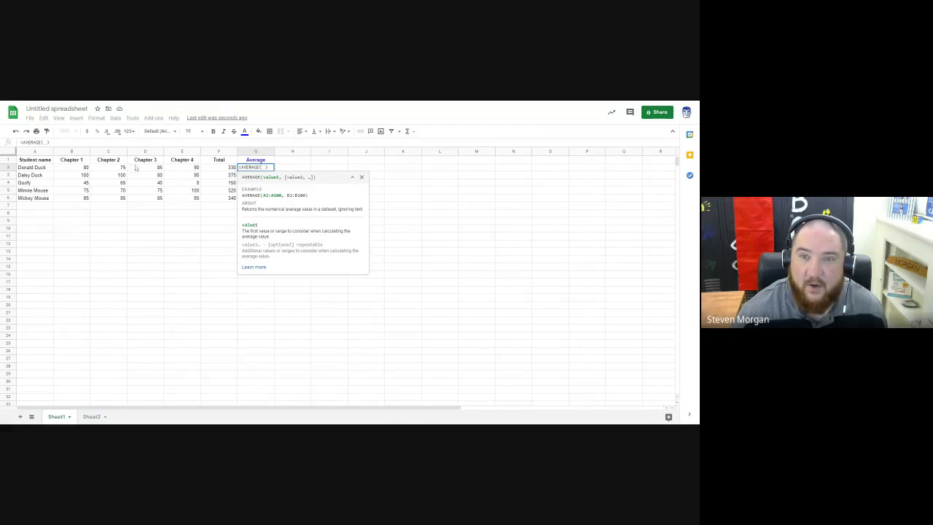
{"action": "left_click_drag", "start_coordinate": [76, 170], "coordinate": [183, 171]}
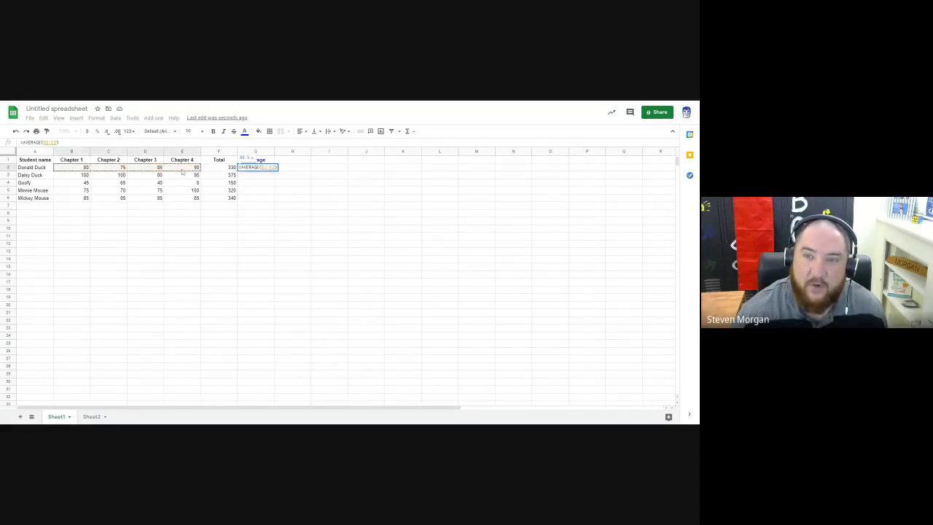
{"action": "key", "text": "Return"}
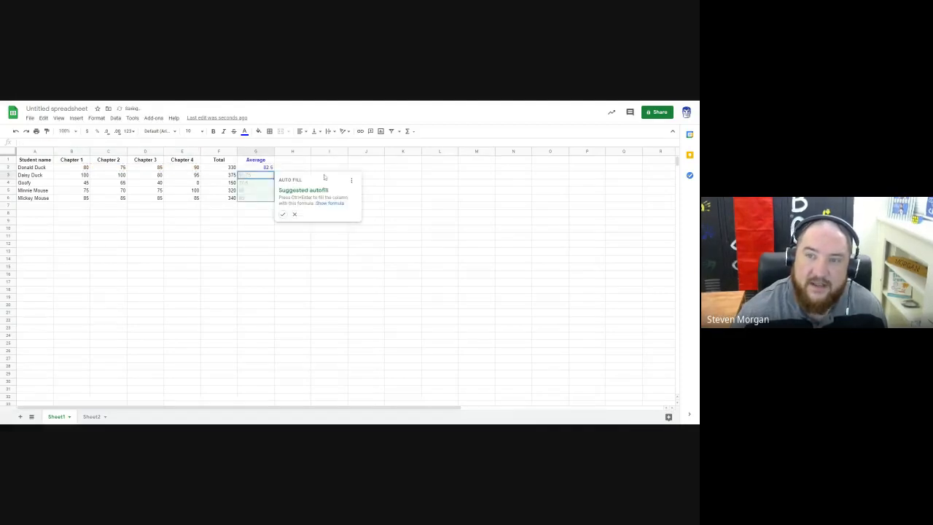
{"action": "left_click", "coordinate": [294, 214]}
{"action": "left_click", "coordinate": [267, 169]}
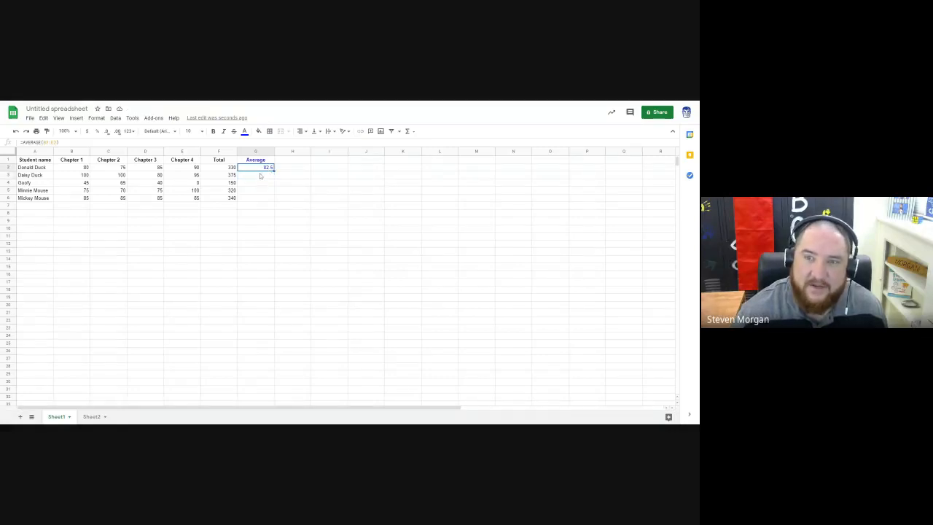
{"action": "key", "text": "Delete"}
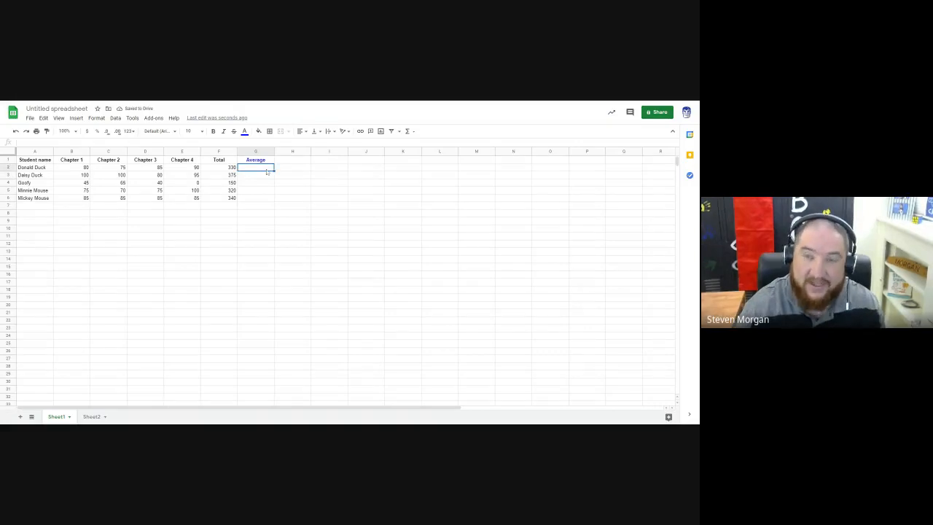
{"action": "type", "text": "="}
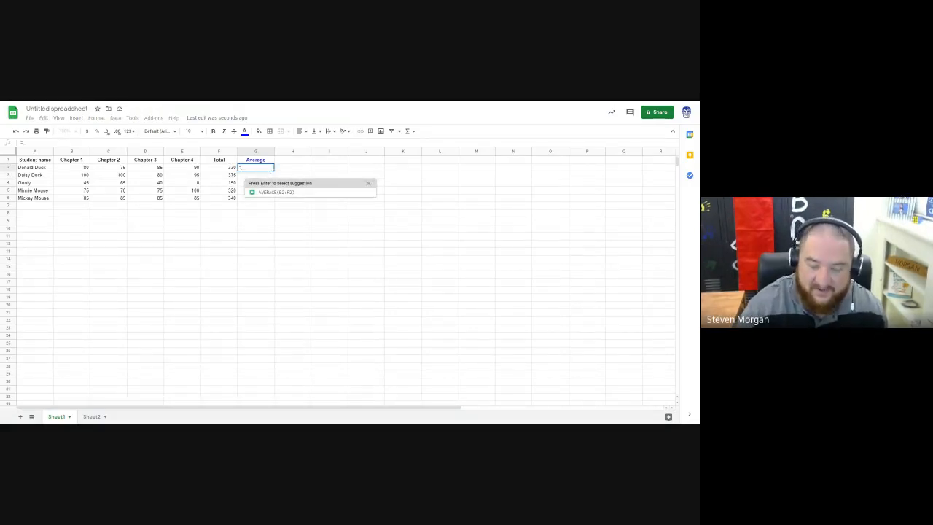
{"action": "type", "text": "SUM("}
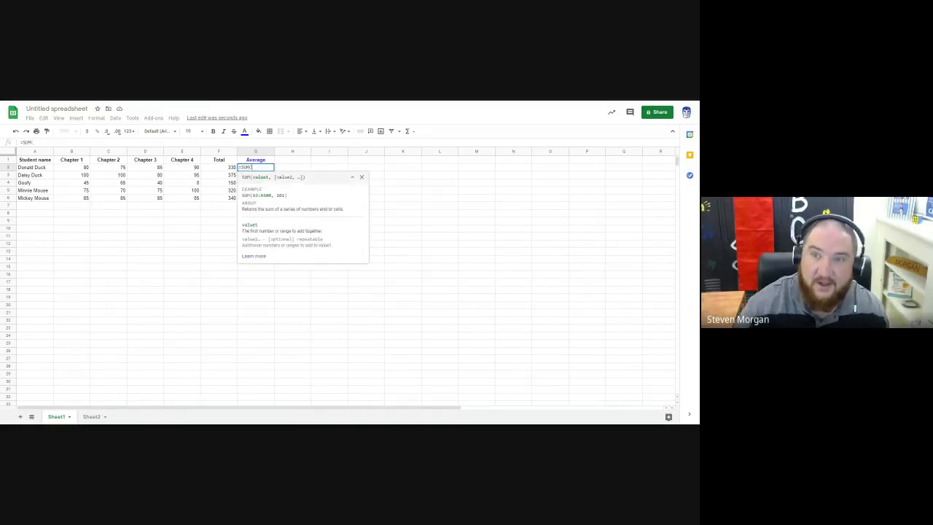
{"action": "left_click_drag", "start_coordinate": [82, 167], "coordinate": [186, 173]}
{"action": "key", "text": "BackSpace"}
{"action": "key", "text": "BackSpace"}
{"action": "key", "text": "BackSpace"}
{"action": "key", "text": "BackSpace"}
{"action": "key", "text": "BackSpace"}
{"action": "key", "text": "BackSpace"}
{"action": "key", "text": "BackSpace"}
{"action": "key", "text": "BackSpace"}
{"action": "key", "text": "BackSpace"}
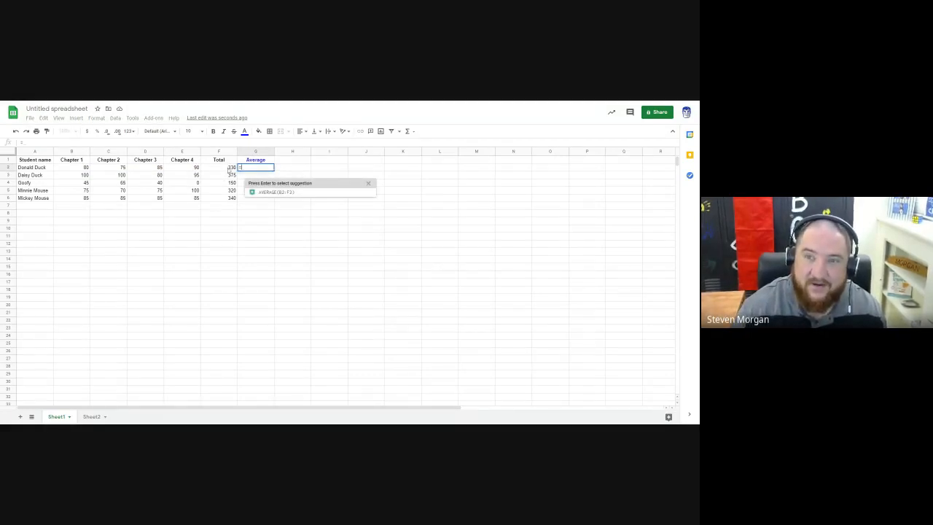
Step: Try calculating the average in cell G2 by dividing the total in F2 by 4, and clear the cell again
{"action": "left_click", "coordinate": [229, 168]}
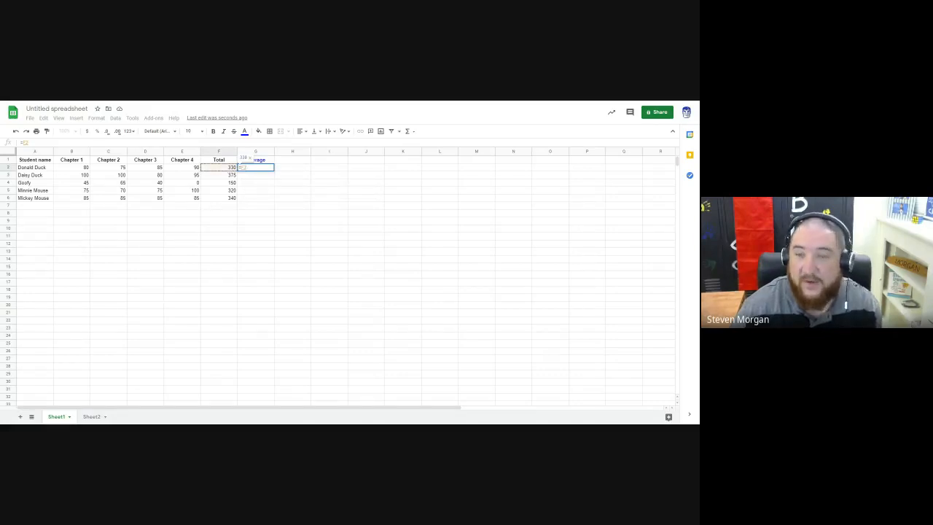
{"action": "type", "text": "/4"}
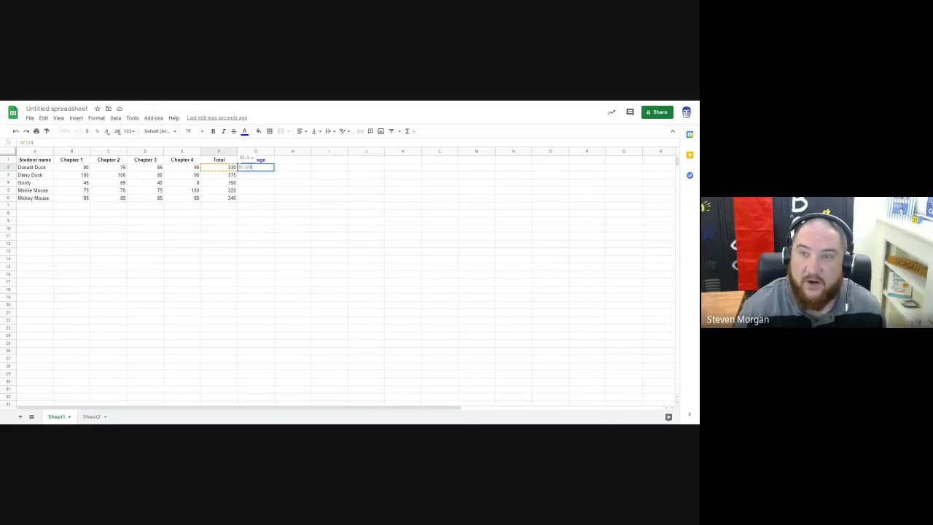
{"action": "key", "text": "Return"}
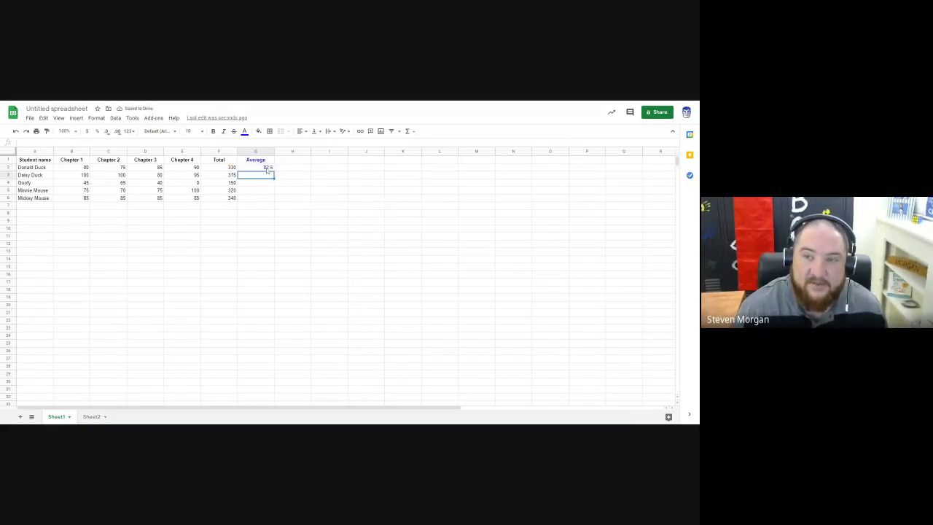
{"action": "left_click", "coordinate": [267, 169]}
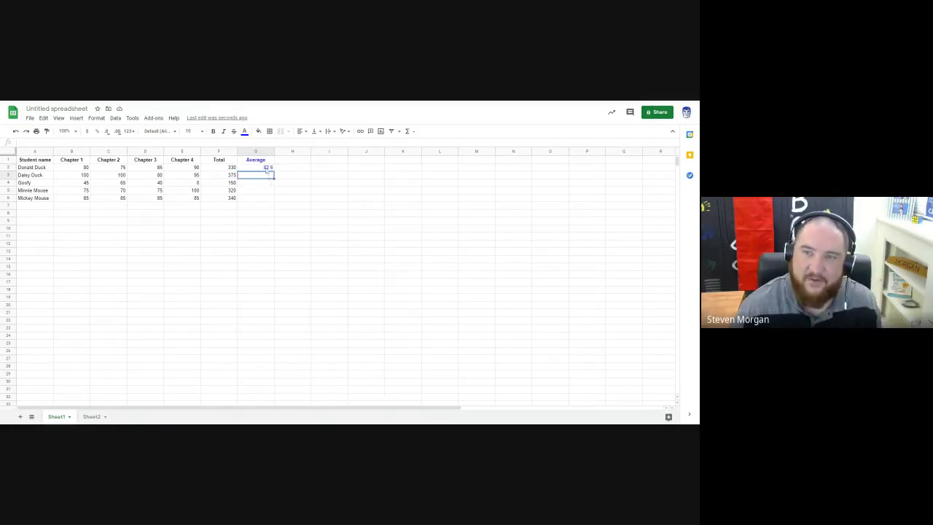
{"action": "key", "text": "Delete"}
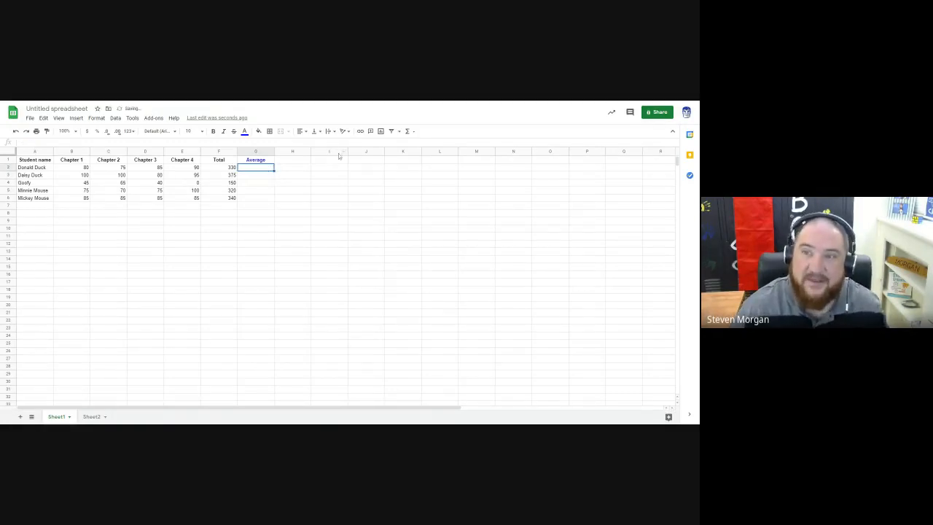
Step: Average B2:E2 in cell G2 with the AVERAGE function and fill the formula down through G6
{"action": "left_click", "coordinate": [409, 131]}
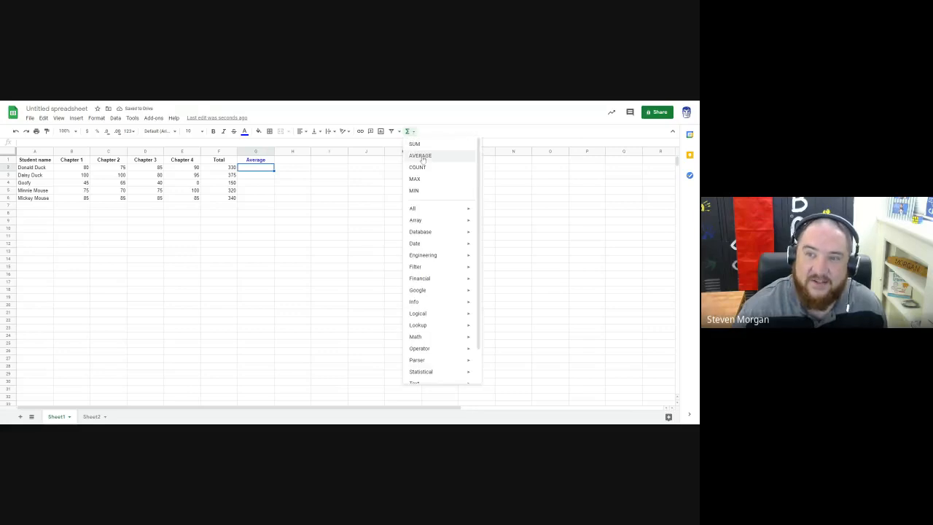
{"action": "left_click", "coordinate": [422, 157]}
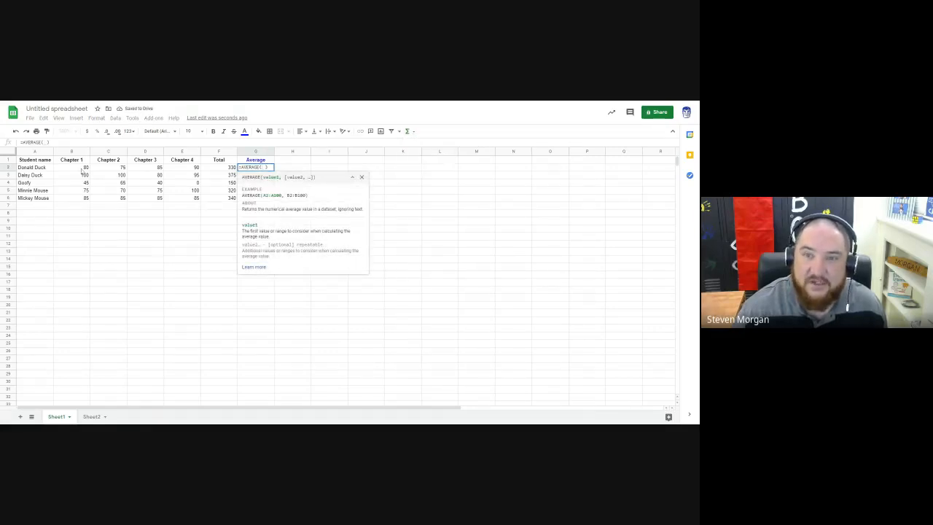
{"action": "left_click_drag", "start_coordinate": [82, 170], "coordinate": [186, 170]}
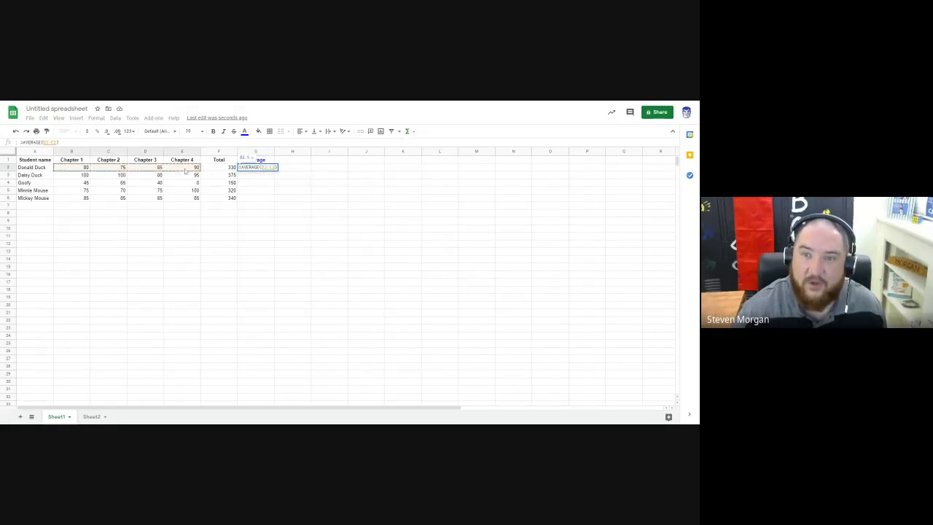
{"action": "key", "text": "Return"}
{"action": "left_click", "coordinate": [271, 170]}
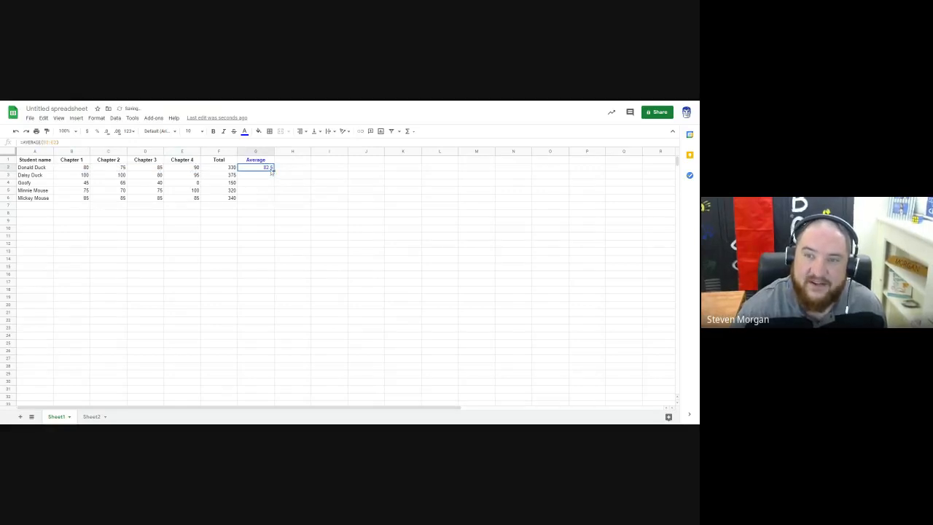
{"action": "left_click_drag", "start_coordinate": [272, 170], "coordinate": [271, 198]}
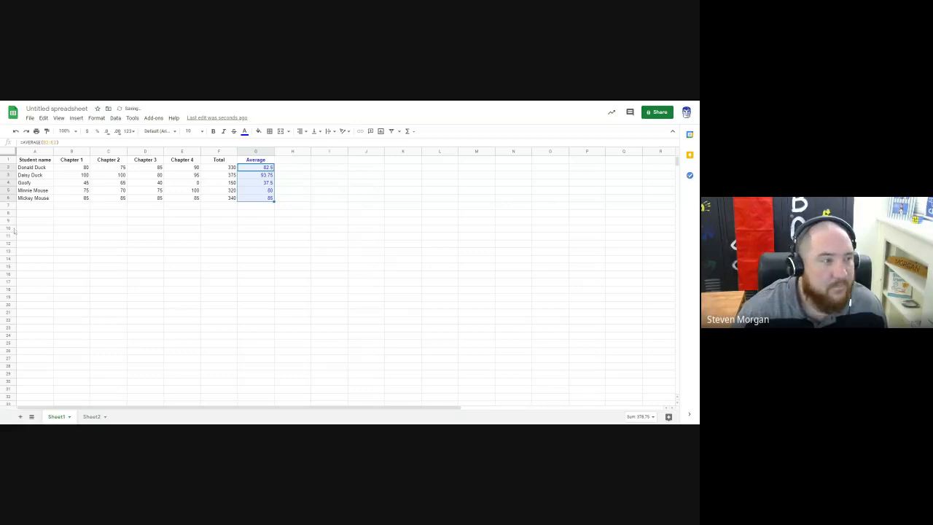
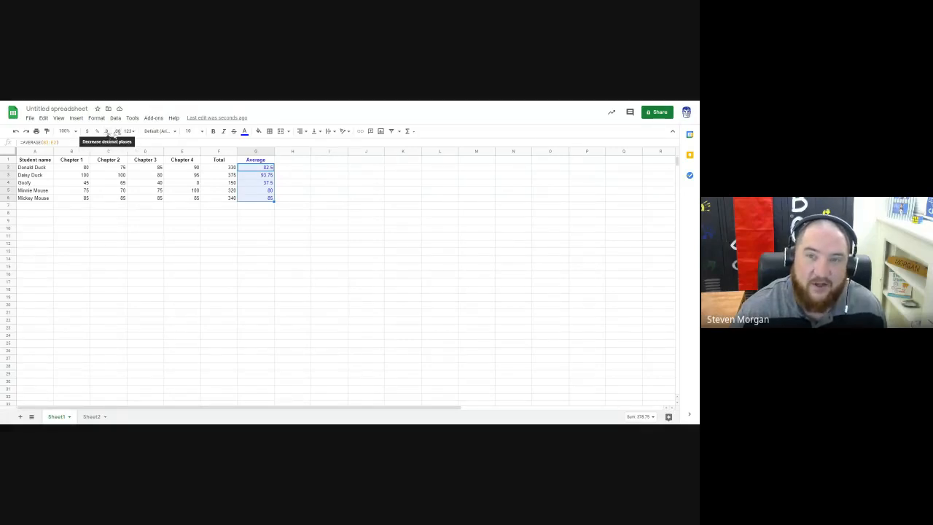
Step: Format the averages in G2:G6 to show one decimal place
{"action": "left_click", "coordinate": [106, 131]}
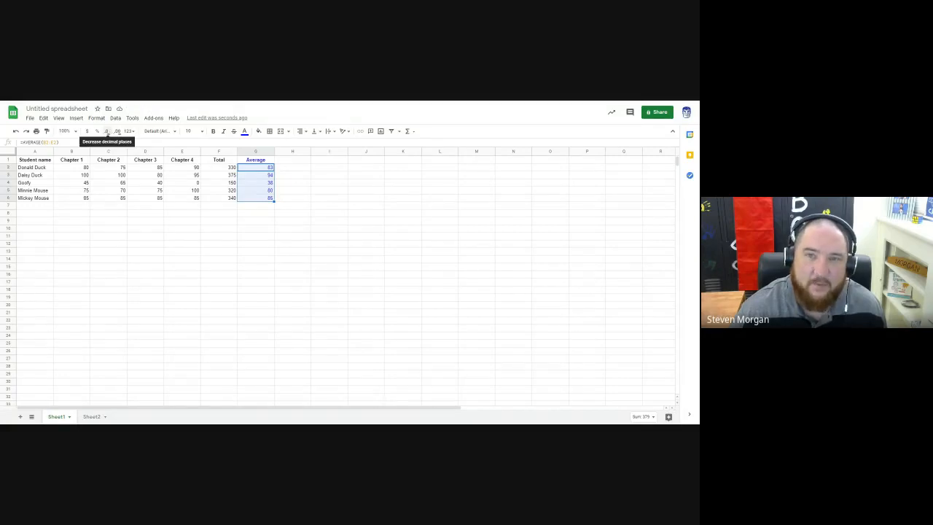
{"action": "left_click", "coordinate": [118, 132]}
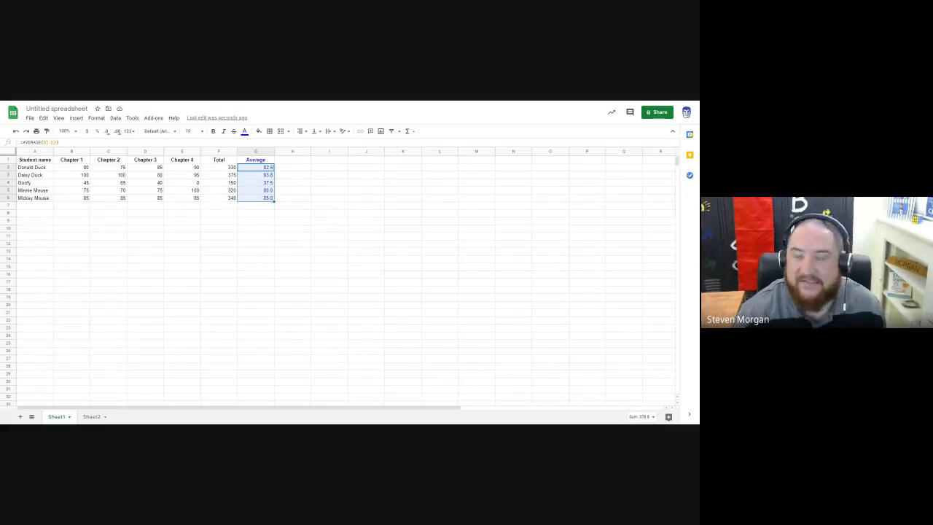
{"action": "left_click", "coordinate": [182, 191]}
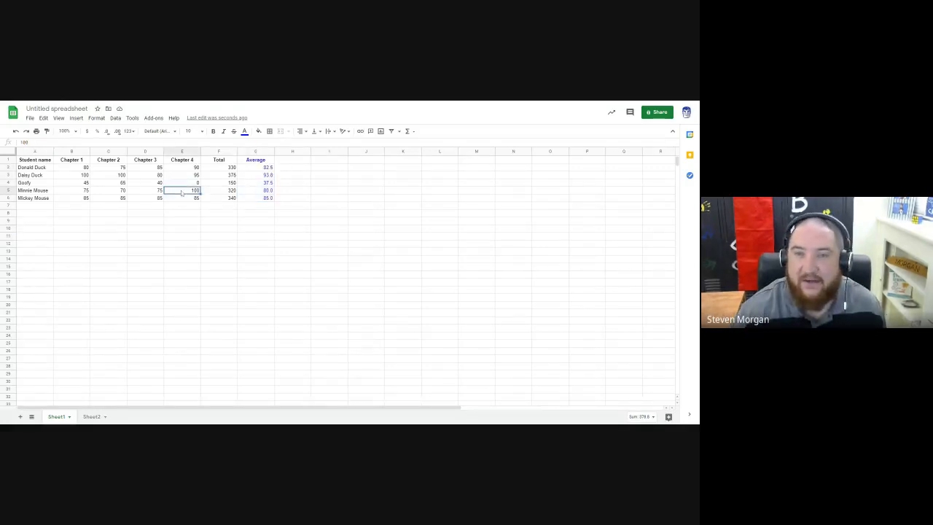
{"action": "left_click", "coordinate": [235, 207]}
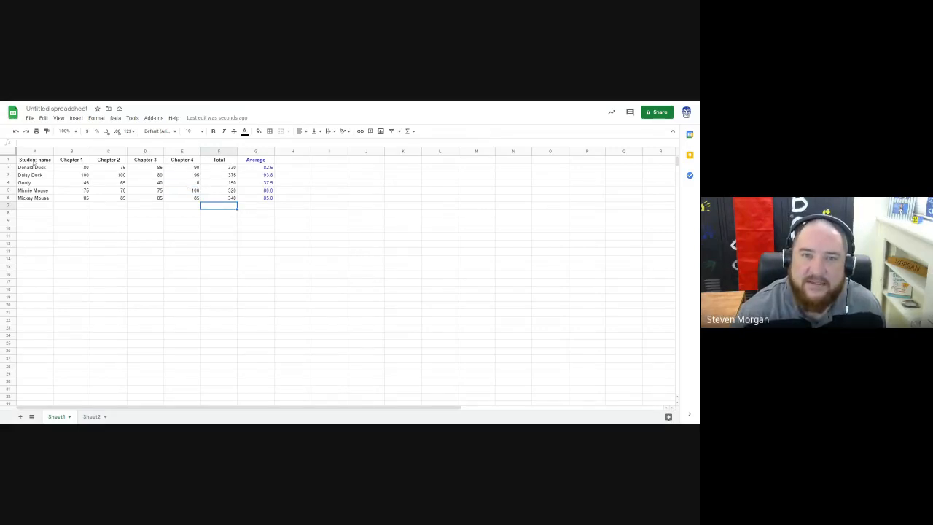
Step: Create a filter on the gradebook's heading row, from Student name through Average
{"action": "left_click_drag", "start_coordinate": [33, 163], "coordinate": [256, 161]}
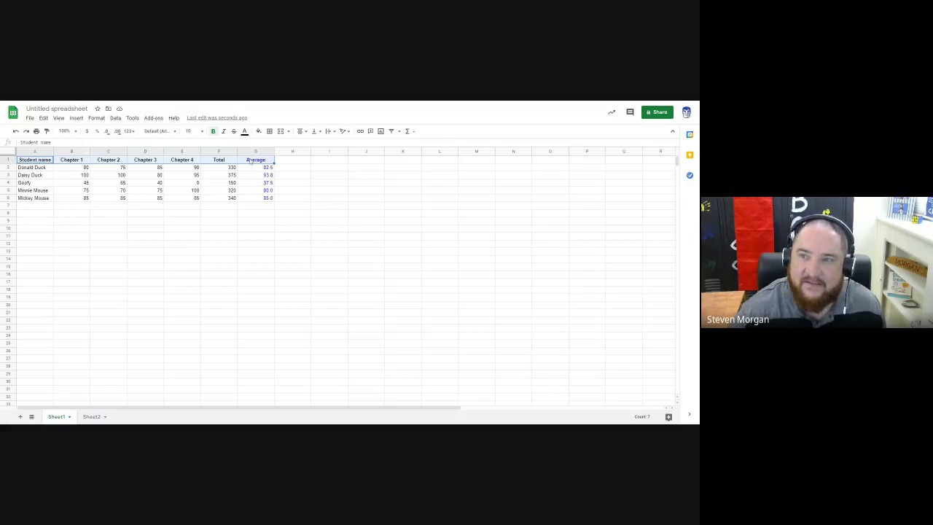
{"action": "left_click", "coordinate": [391, 131]}
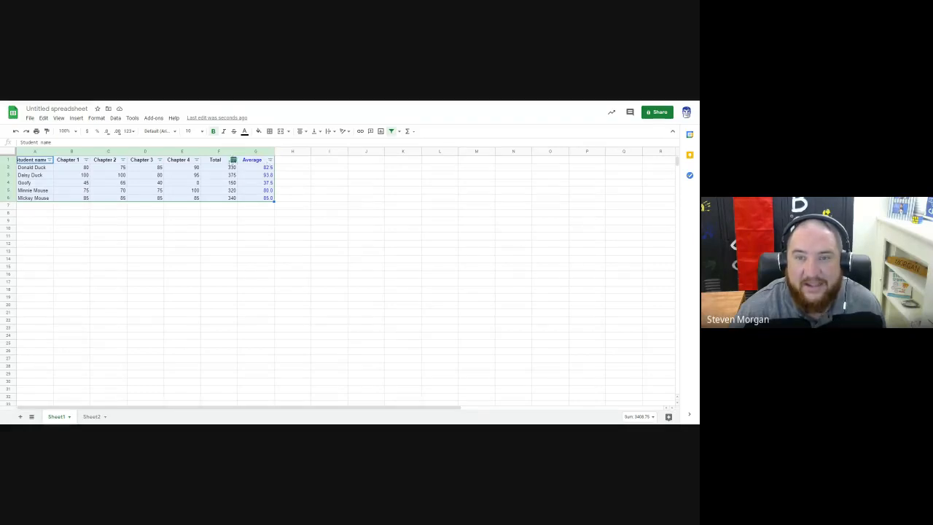
Step: Try sorting the student rows by Chapter 1 score, first Z to A and then A to Z
{"action": "left_click", "coordinate": [86, 160]}
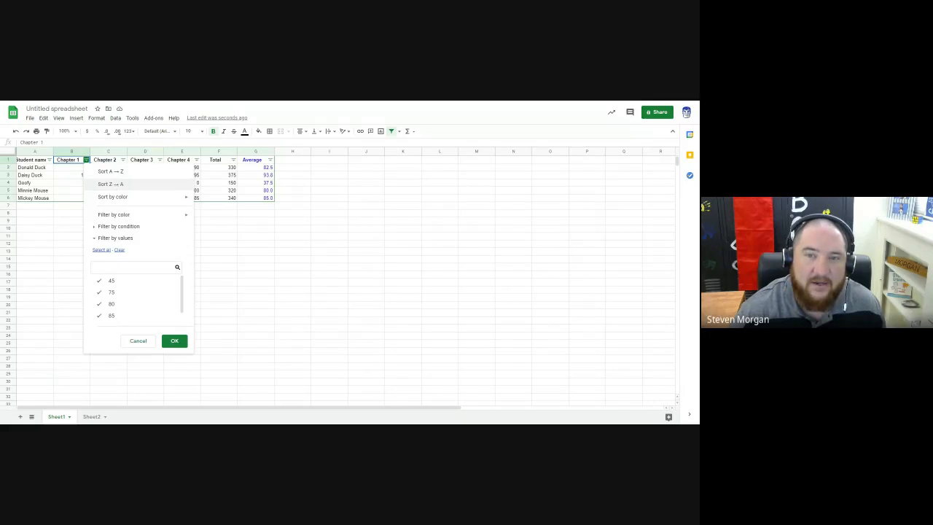
{"action": "left_click", "coordinate": [114, 185]}
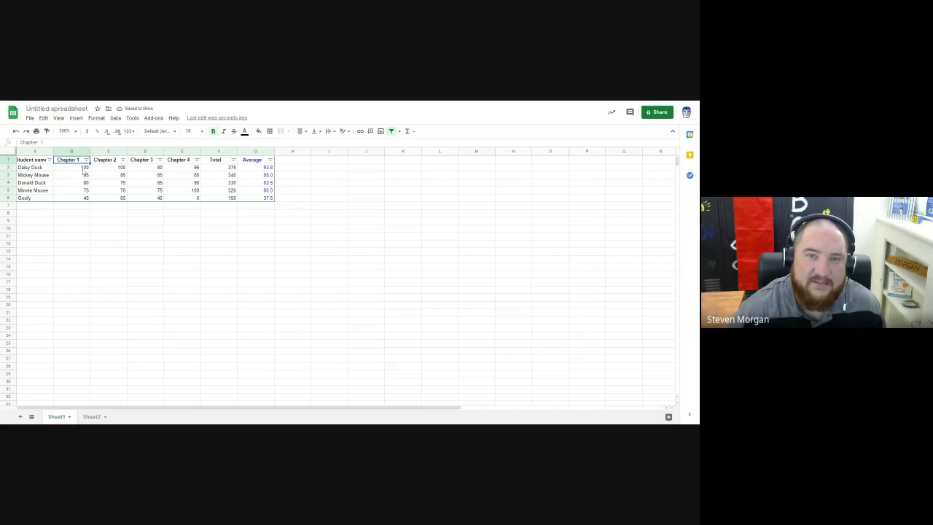
{"action": "left_click", "coordinate": [86, 160]}
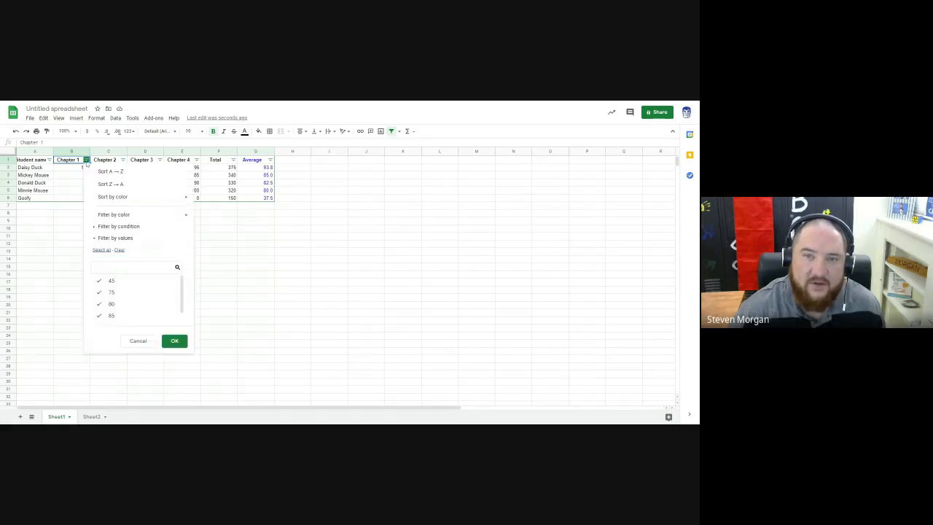
{"action": "left_click", "coordinate": [111, 171]}
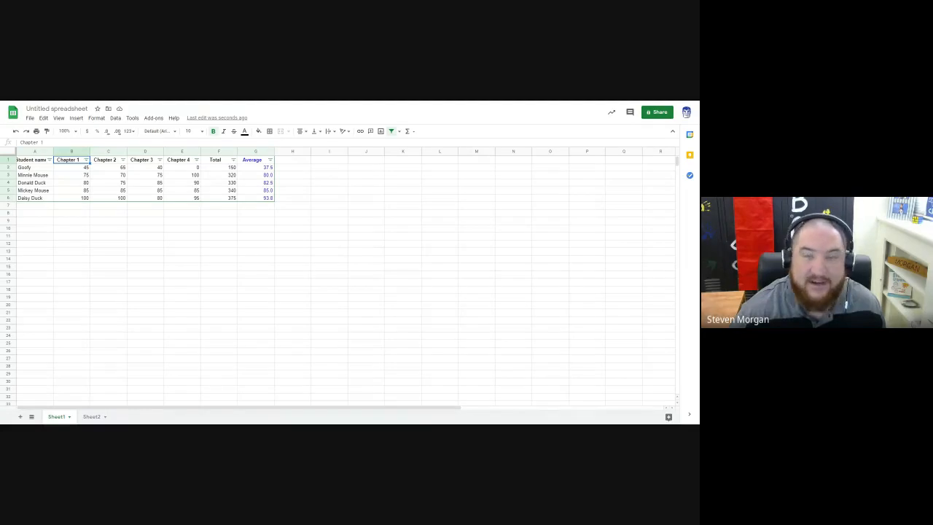
Step: Sort the student rows by the Average column from Z to A
{"action": "left_click", "coordinate": [270, 159]}
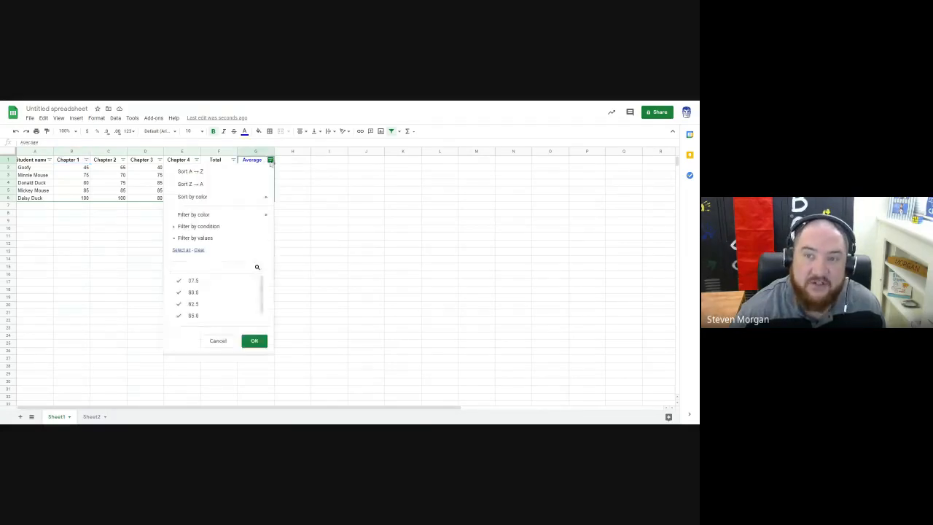
{"action": "left_click", "coordinate": [196, 184]}
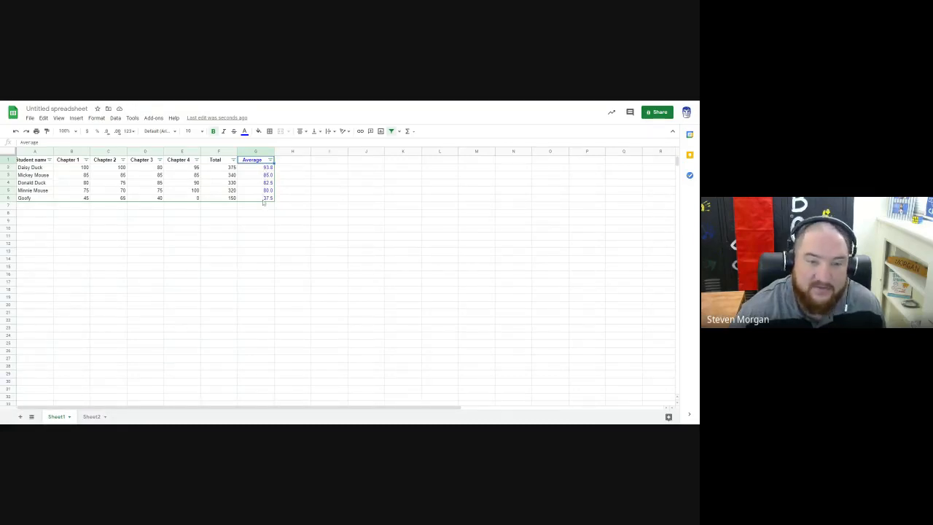
{"action": "left_click", "coordinate": [253, 214]}
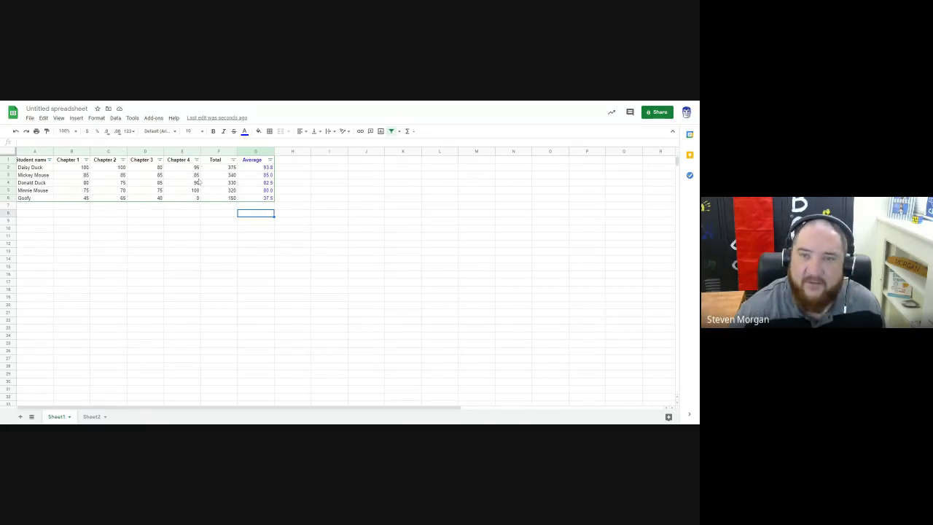
{"action": "left_click", "coordinate": [113, 215]}
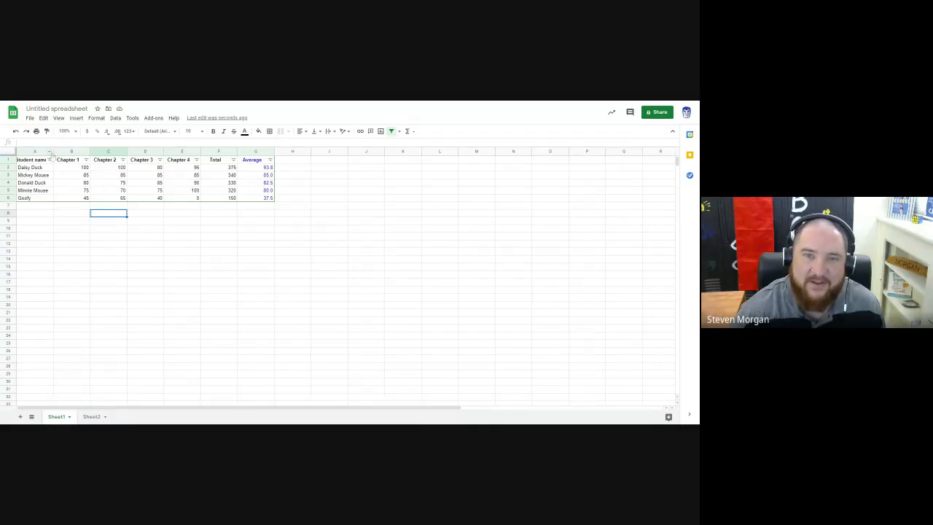
Step: Insert one blank row above the heading row of the gradebook
{"action": "left_click", "coordinate": [9, 160]}
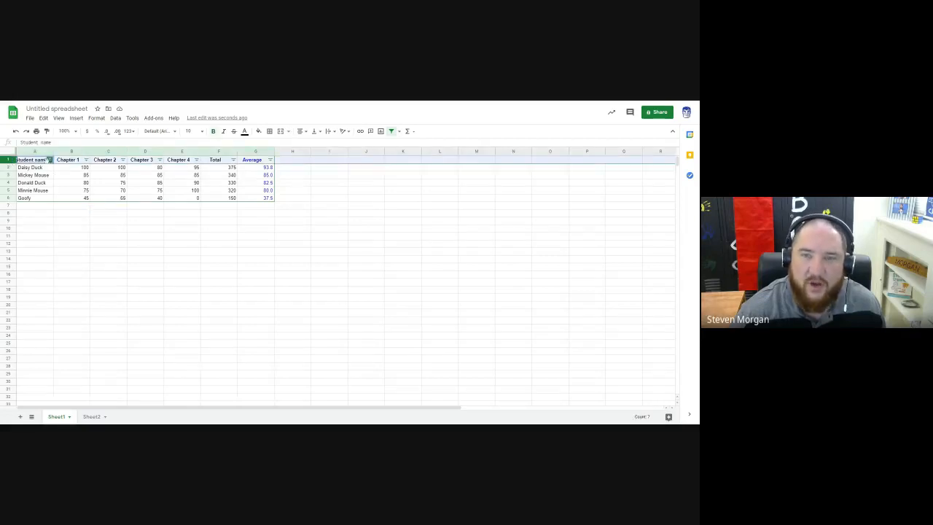
{"action": "right_click", "coordinate": [8, 160]}
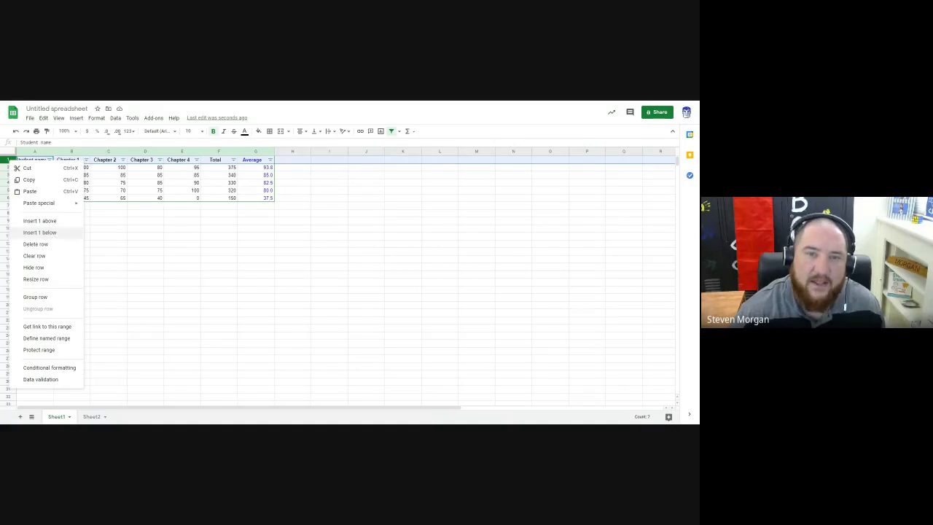
{"action": "left_click", "coordinate": [40, 220]}
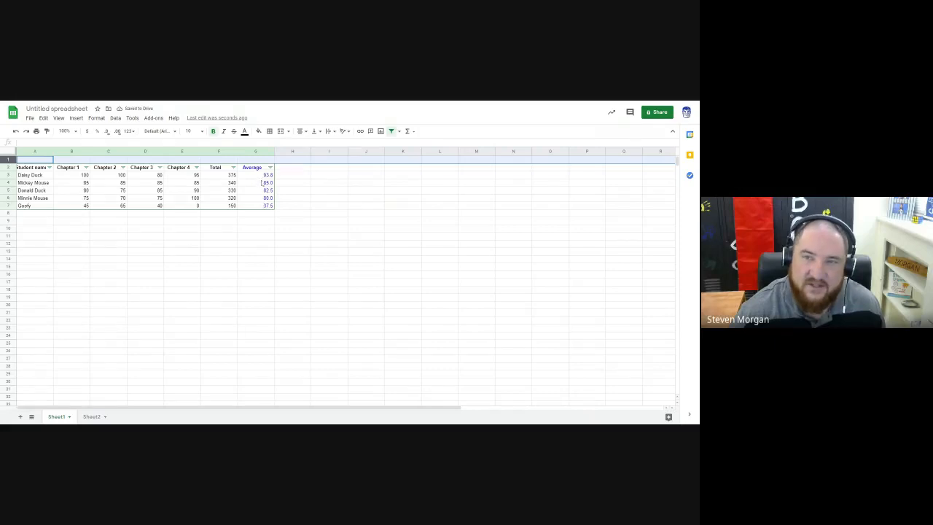
{"action": "left_click", "coordinate": [264, 176]}
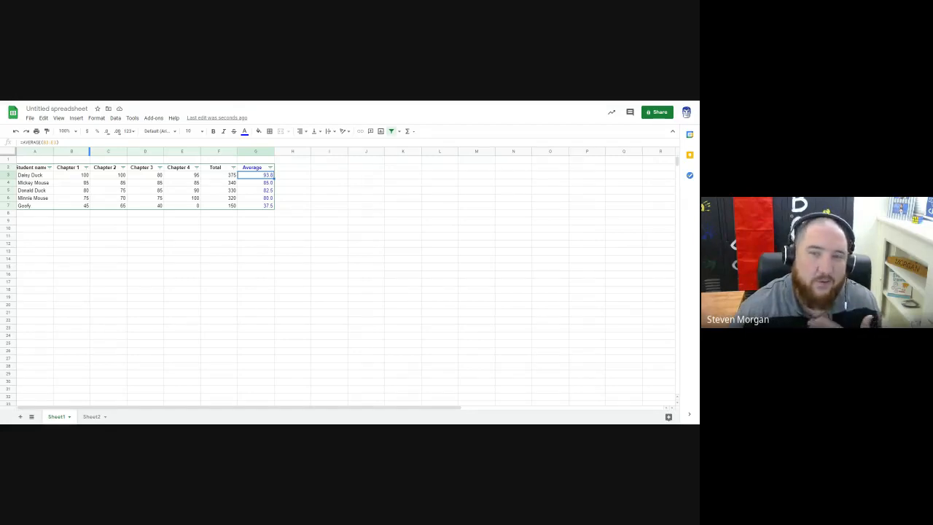
Step: Enter the title "My Gradebook" in cell A1
{"action": "left_click", "coordinate": [41, 161]}
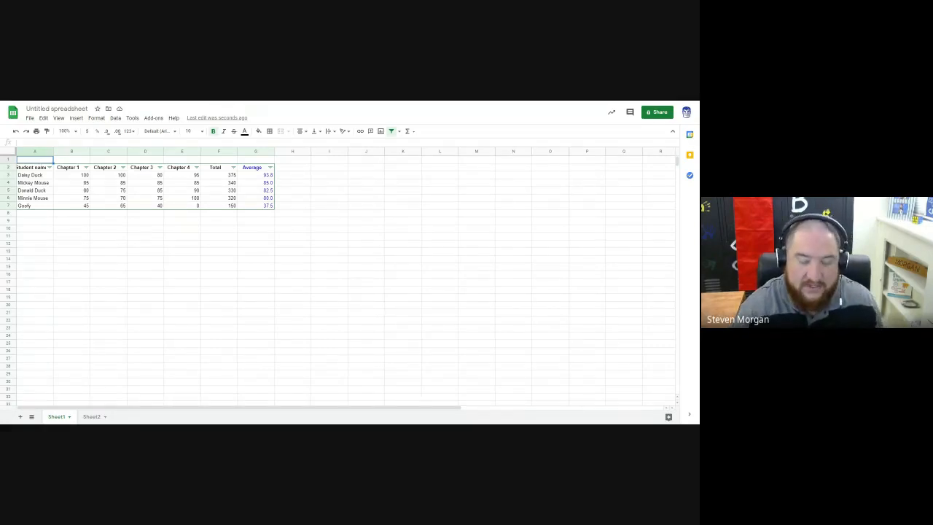
{"action": "type", "text": "My Gradebook"}
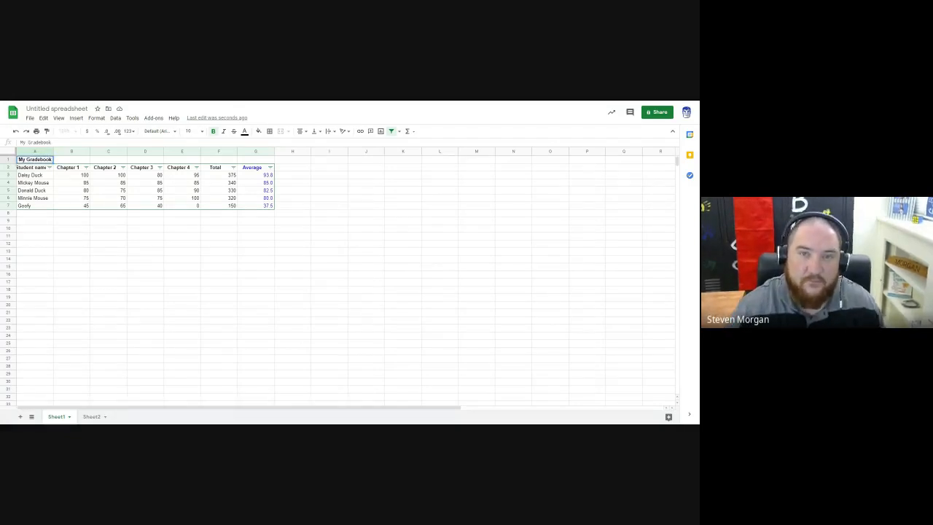
{"action": "left_click", "coordinate": [48, 199]}
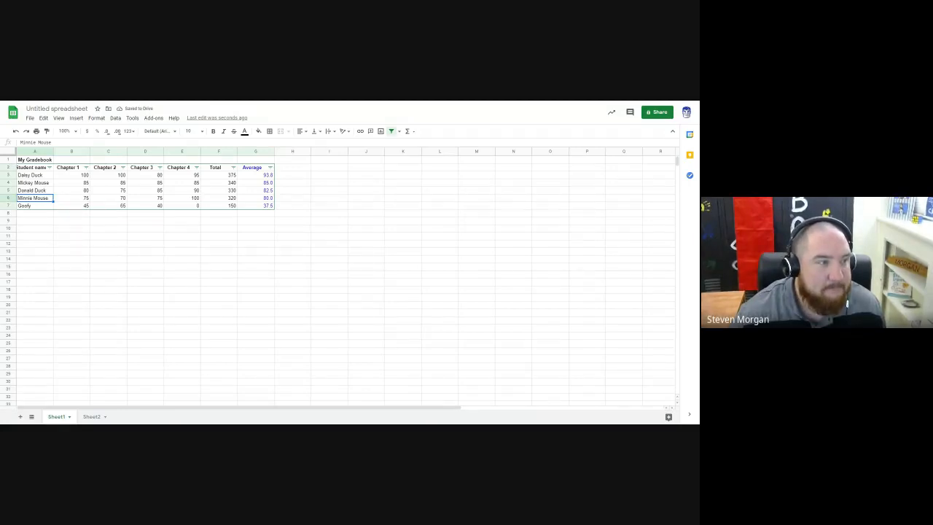
Step: Merge cells A1:G1 so the title spans all the gradebook columns
{"action": "left_click", "coordinate": [44, 161]}
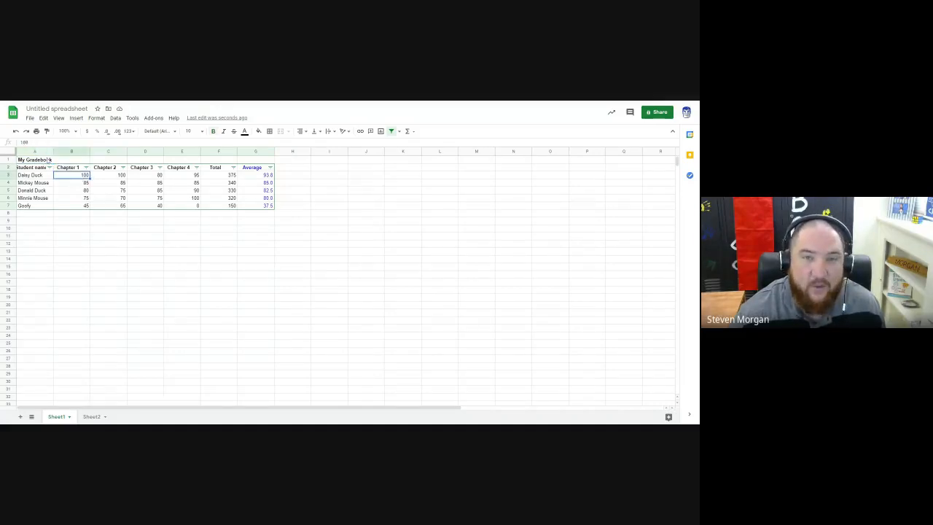
{"action": "left_click_drag", "start_coordinate": [45, 161], "coordinate": [259, 159]}
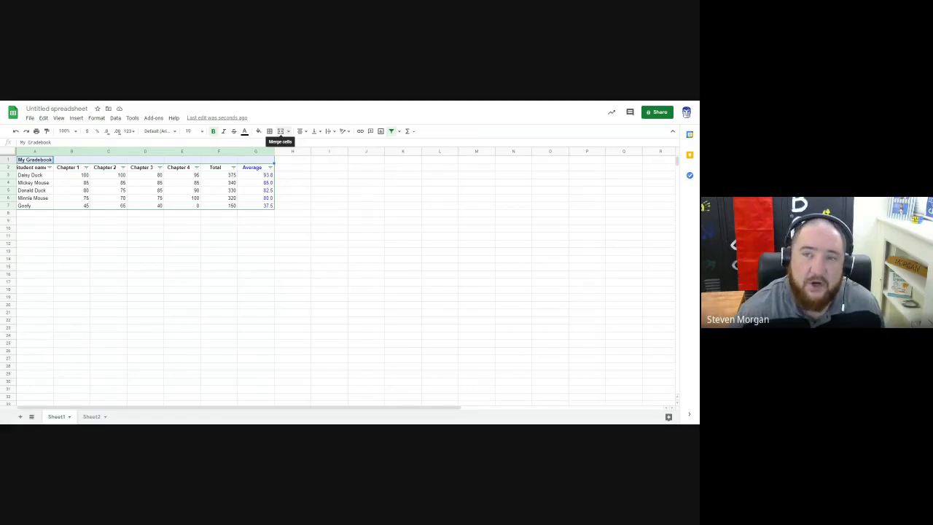
{"action": "left_click", "coordinate": [288, 132]}
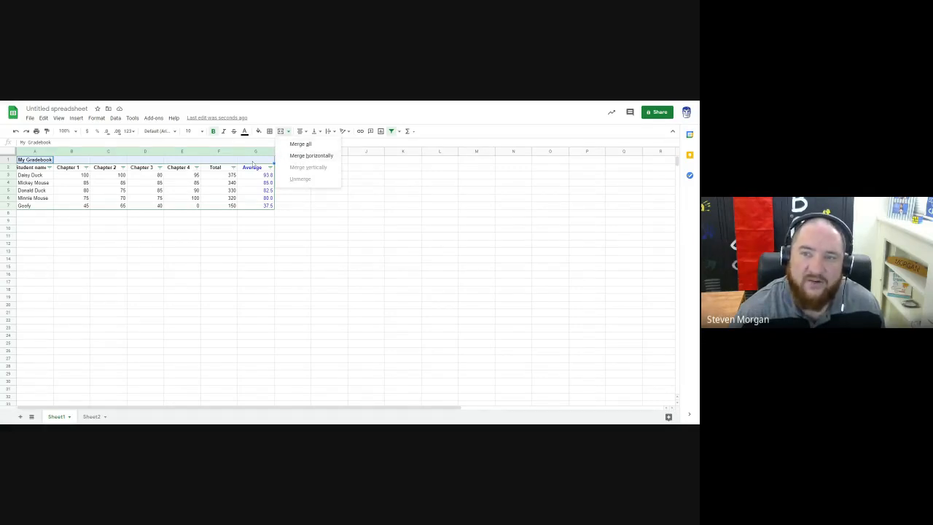
{"action": "left_click", "coordinate": [281, 132]}
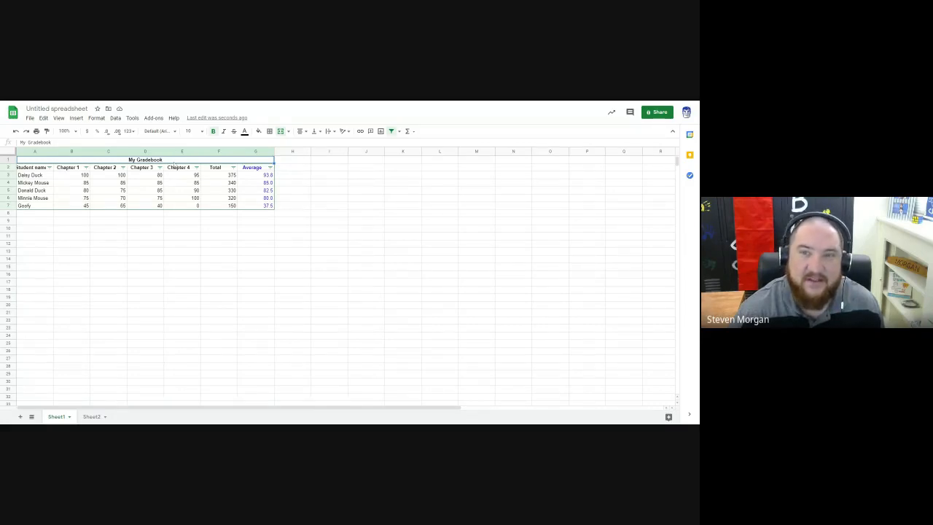
Step: Set the font size of the "My Gradebook" title to 18
{"action": "left_click", "coordinate": [190, 132]}
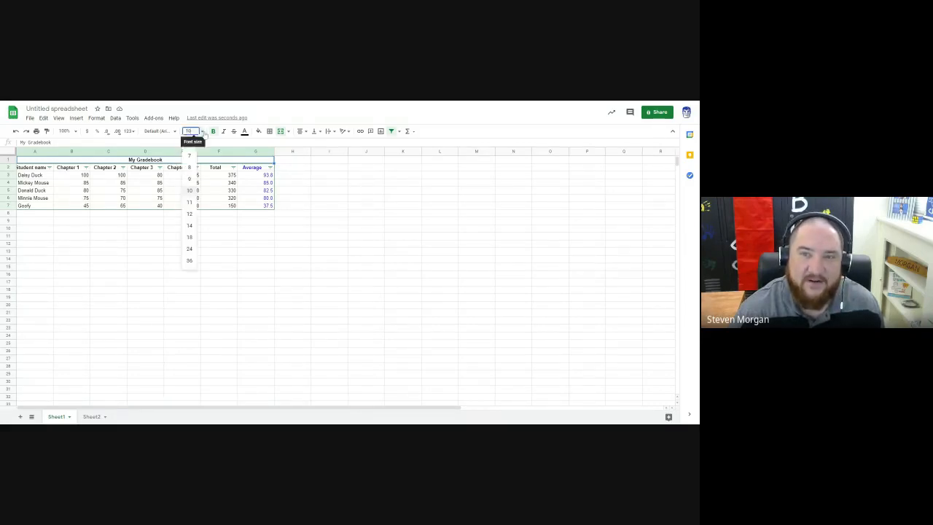
{"action": "left_click", "coordinate": [191, 237]}
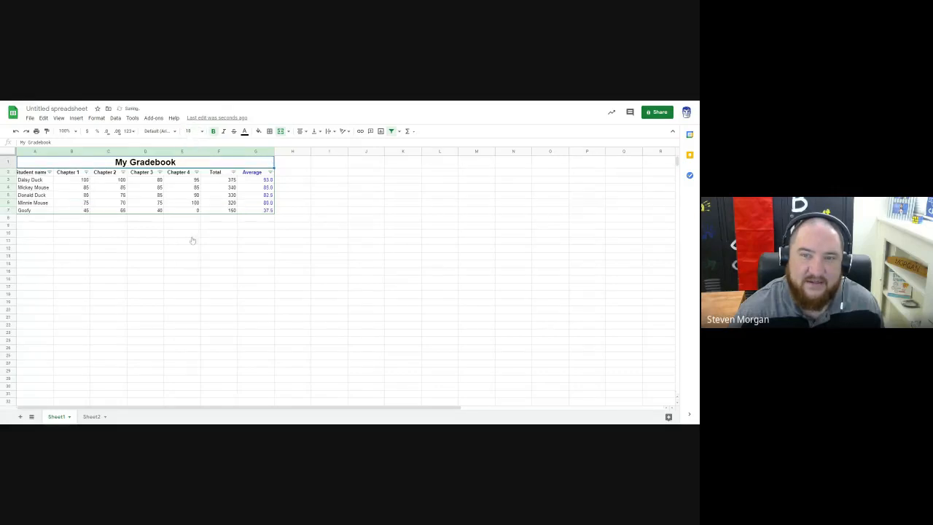
{"action": "left_click", "coordinate": [113, 227]}
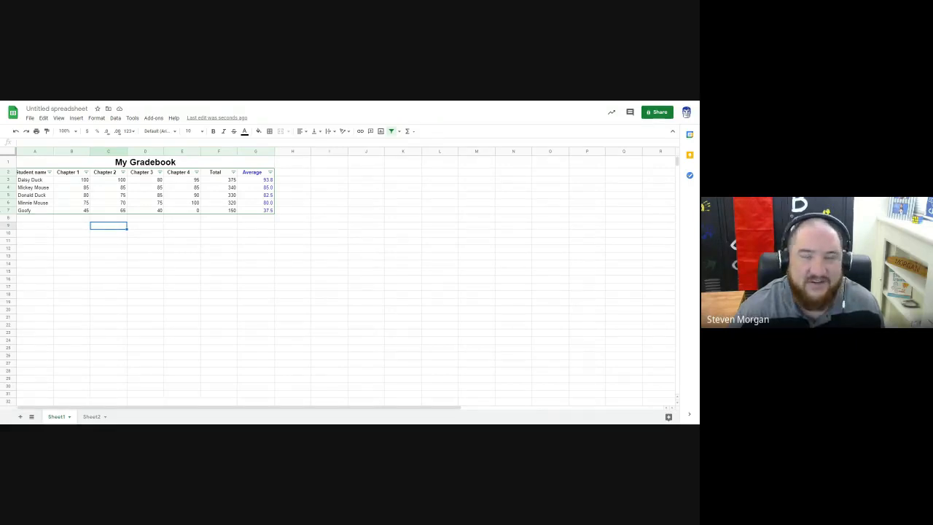
{"action": "left_click", "coordinate": [159, 248]}
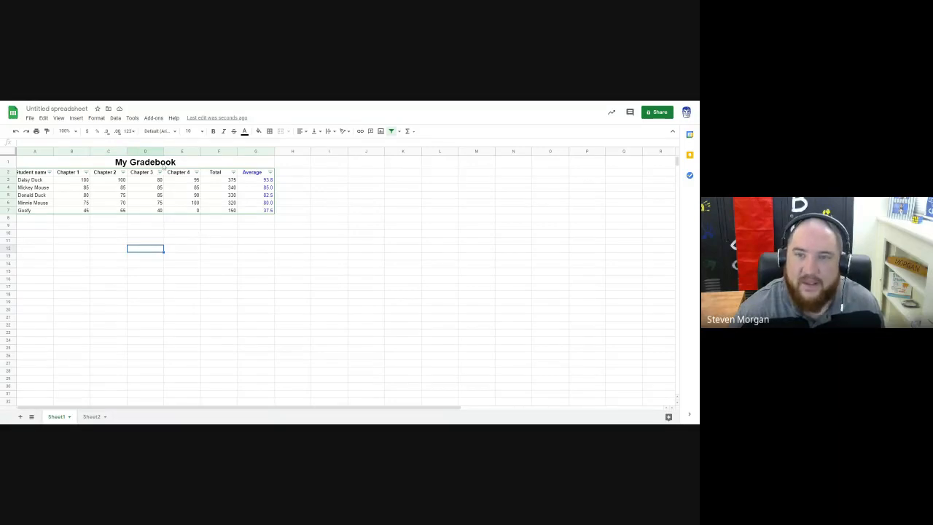
{"action": "left_click", "coordinate": [242, 202]}
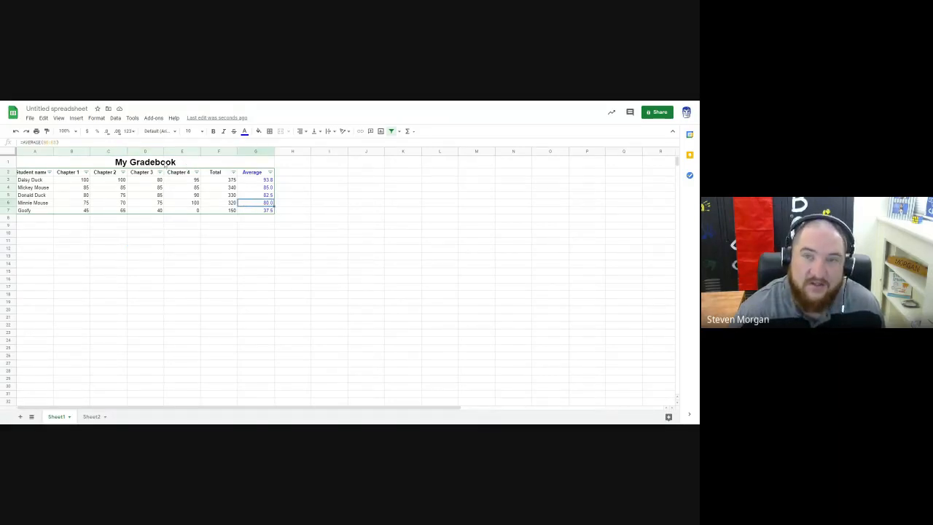
Step: Insert a column chart from the gradebook range A1:G7 and place it directly below the table
{"action": "left_click_drag", "start_coordinate": [165, 162], "coordinate": [169, 212]}
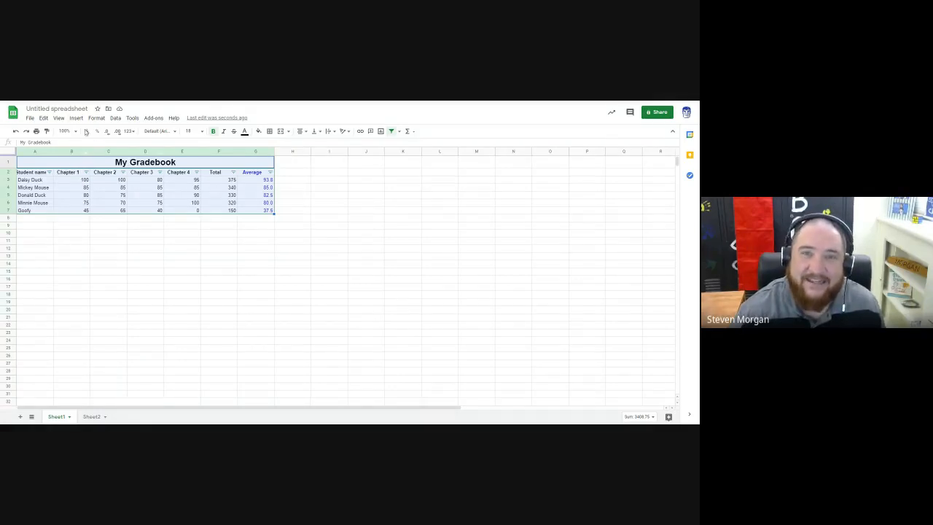
{"action": "left_click", "coordinate": [76, 119]}
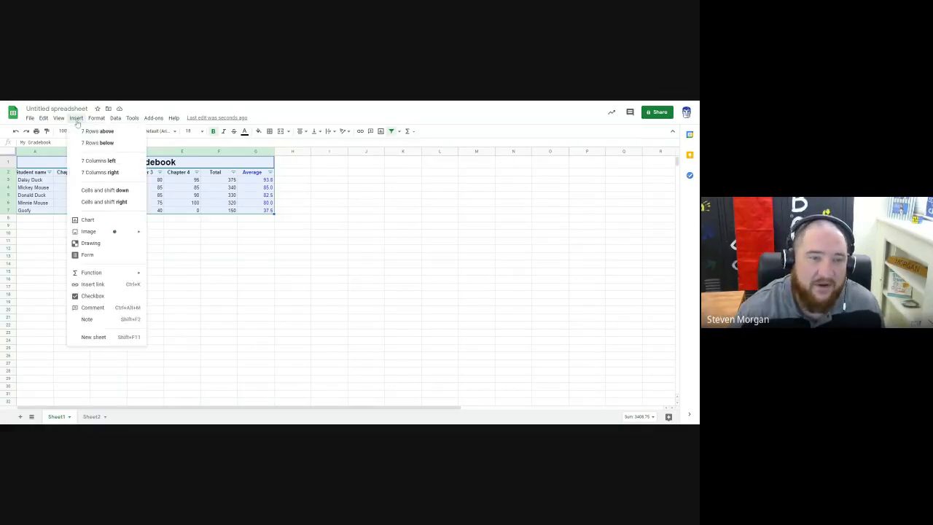
{"action": "left_click", "coordinate": [92, 220]}
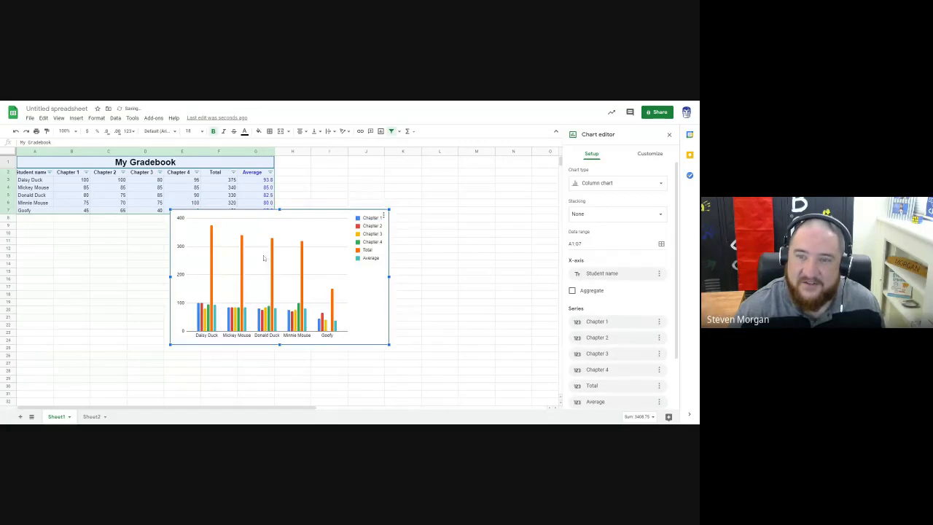
{"action": "left_click_drag", "start_coordinate": [264, 259], "coordinate": [105, 261]}
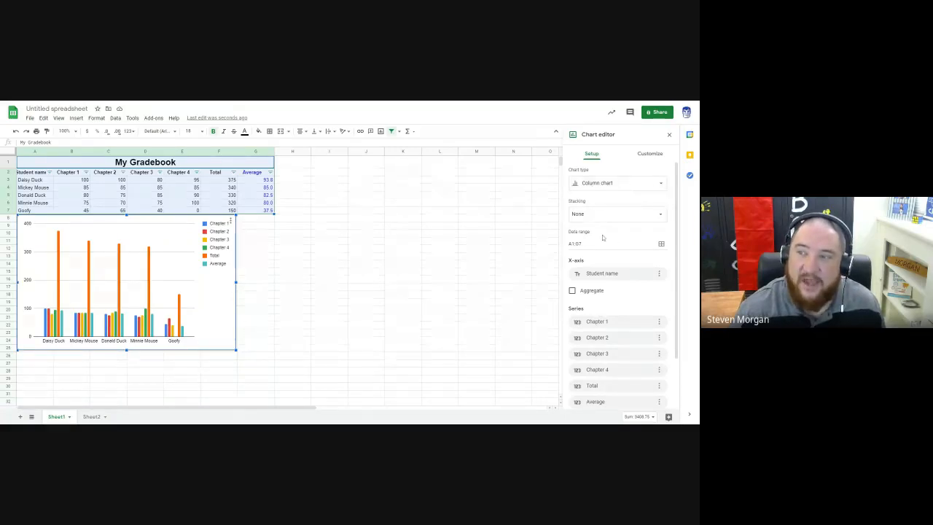
{"action": "scroll", "coordinate": [603, 237], "scroll_direction": "down", "scroll_amount": 1}
{"action": "scroll", "coordinate": [604, 218], "scroll_direction": "up", "scroll_amount": 1}
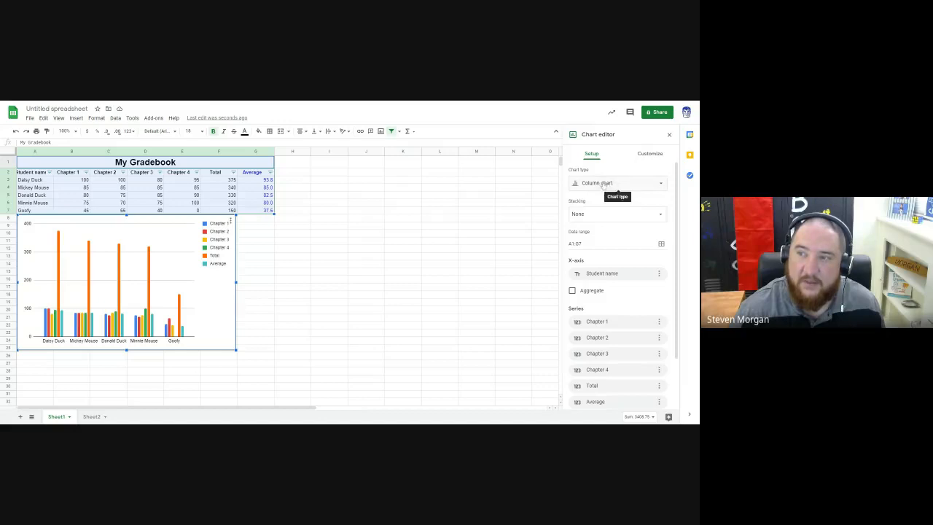
Step: Try the 100% stacked column, line and combo types on the gradebook chart, ending back on the column chart
{"action": "left_click", "coordinate": [603, 183]}
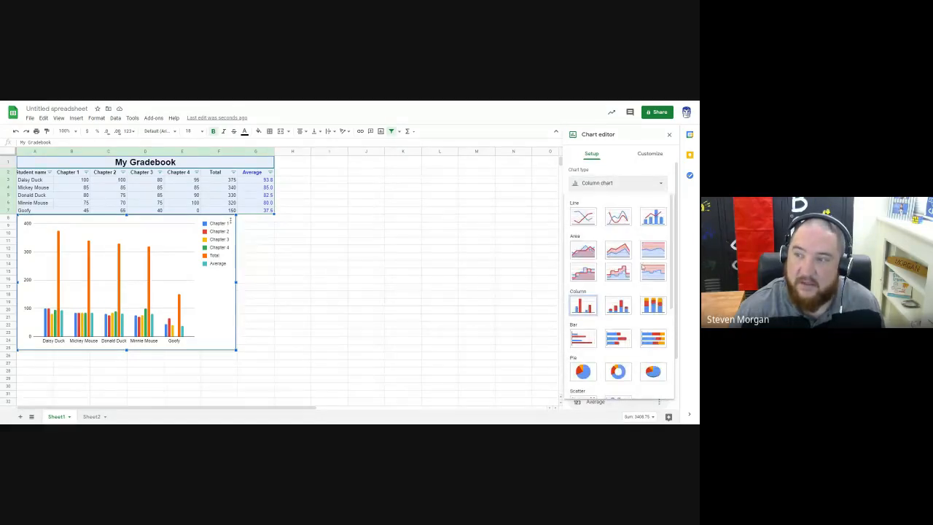
{"action": "left_click", "coordinate": [653, 306]}
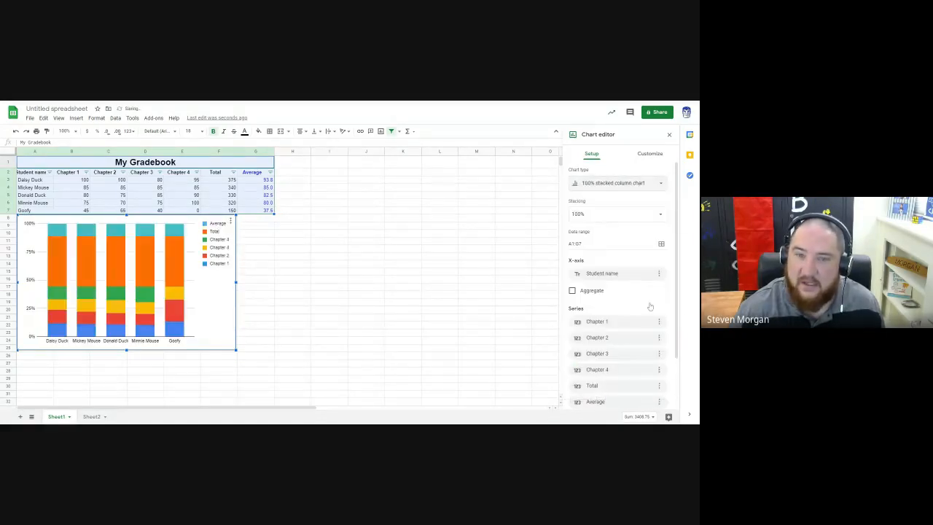
{"action": "left_click", "coordinate": [615, 184]}
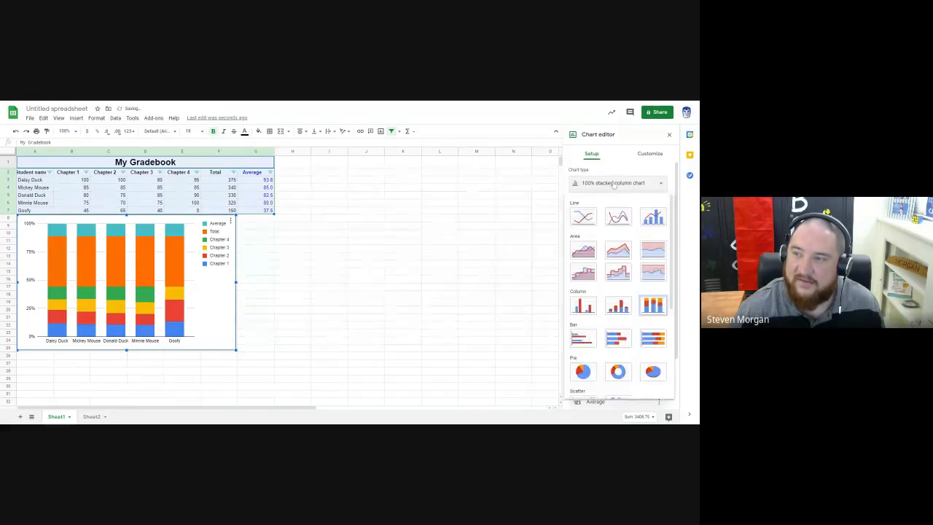
{"action": "left_click", "coordinate": [591, 222]}
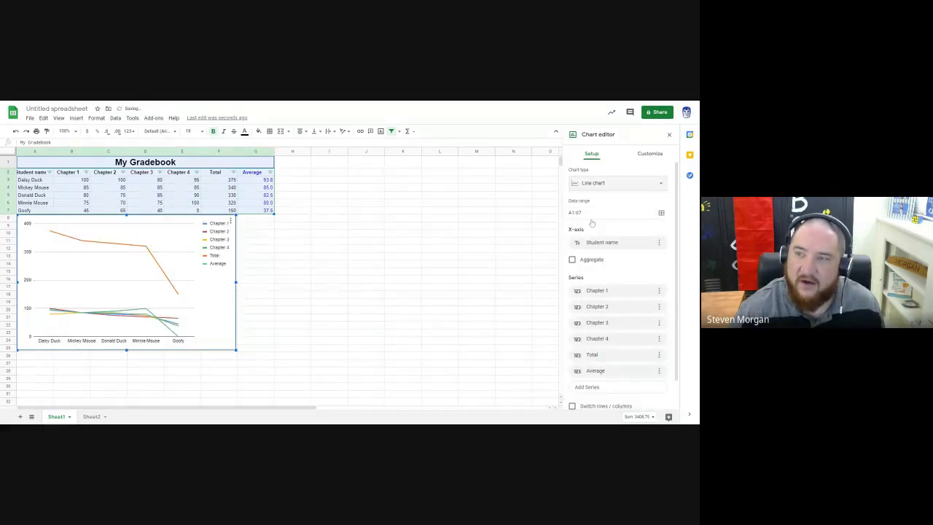
{"action": "left_click", "coordinate": [601, 183]}
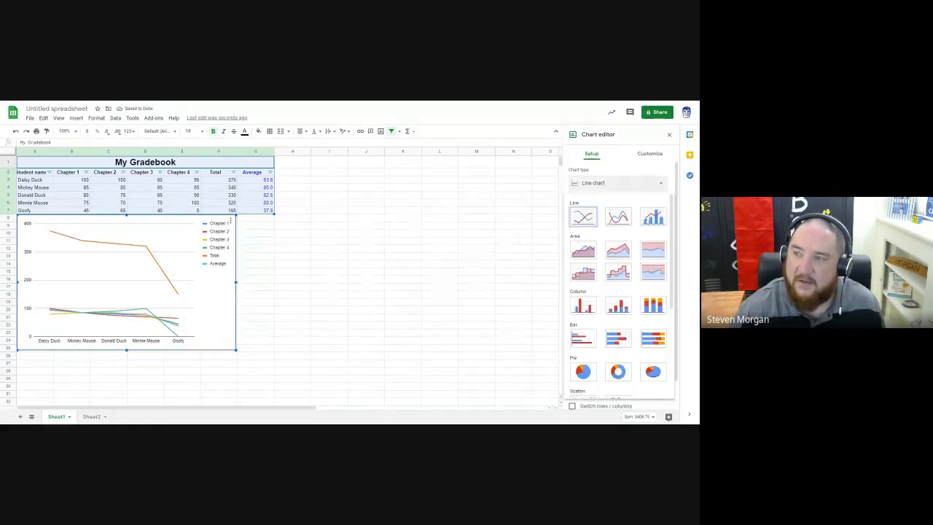
{"action": "left_click", "coordinate": [652, 219]}
{"action": "left_click", "coordinate": [599, 184]}
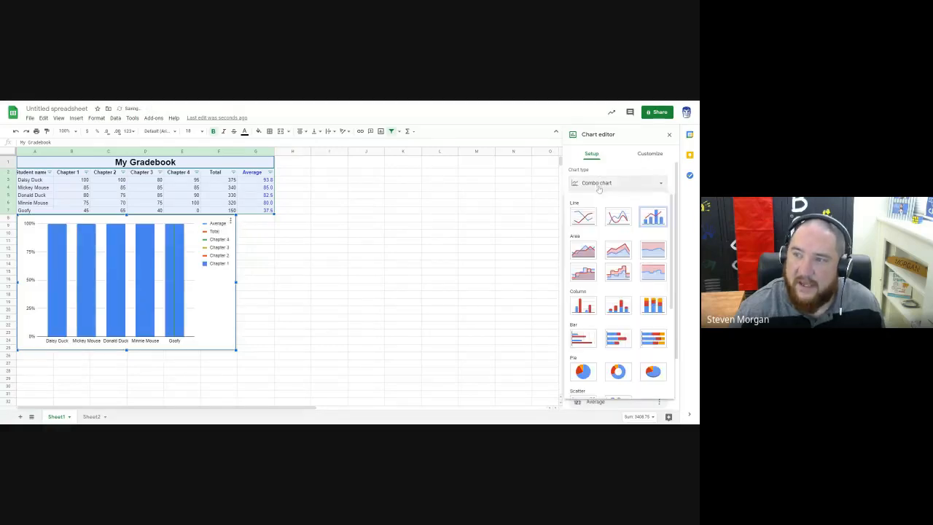
{"action": "left_click", "coordinate": [581, 307]}
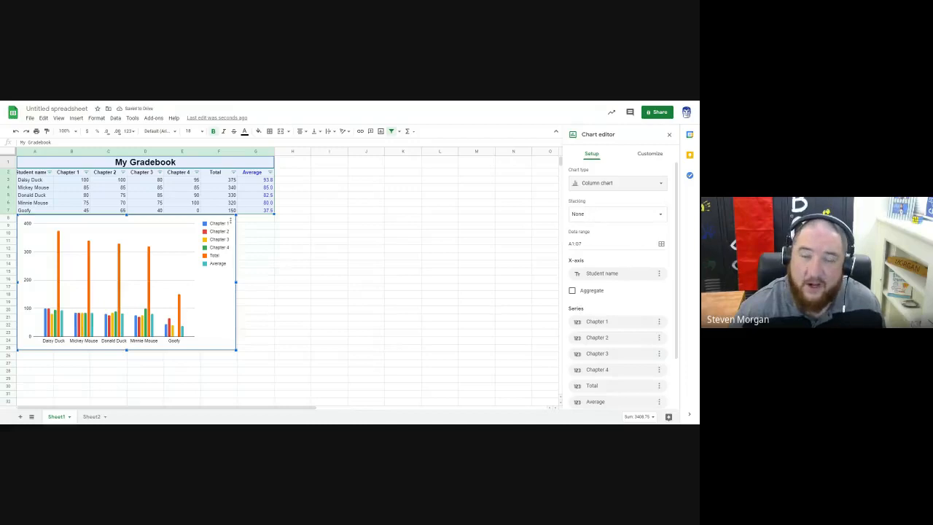
Step: Remove the Total and Average series from the gradebook column chart and close the chart editor
{"action": "scroll", "coordinate": [627, 255], "scroll_direction": "down", "scroll_amount": 2}
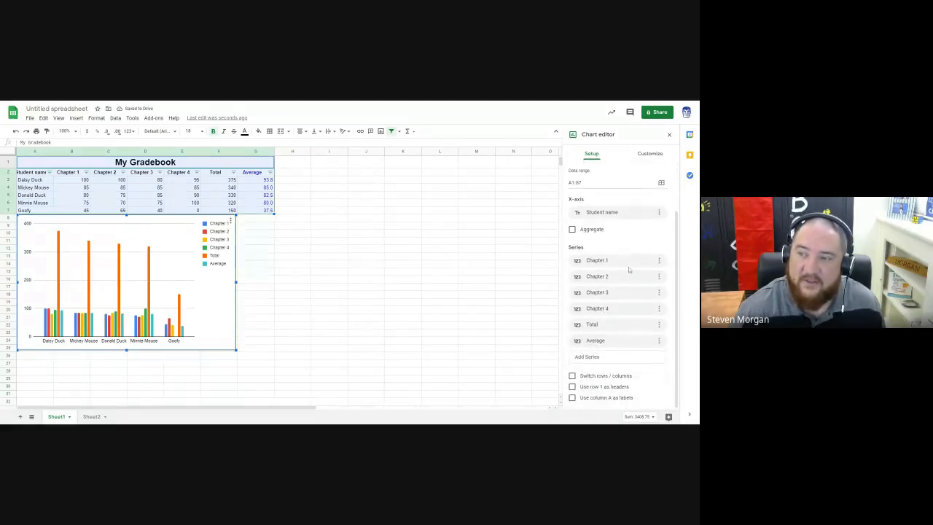
{"action": "left_click", "coordinate": [659, 326]}
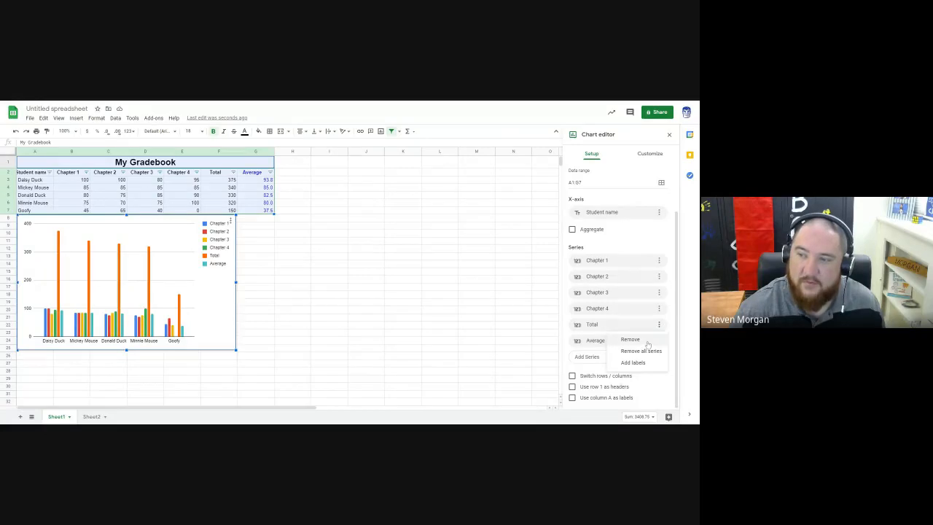
{"action": "left_click", "coordinate": [634, 340]}
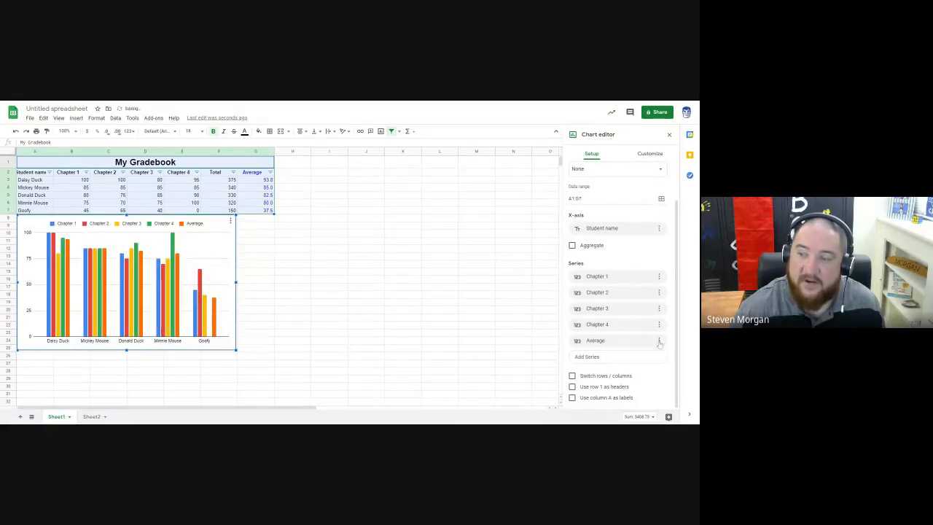
{"action": "left_click", "coordinate": [660, 341]}
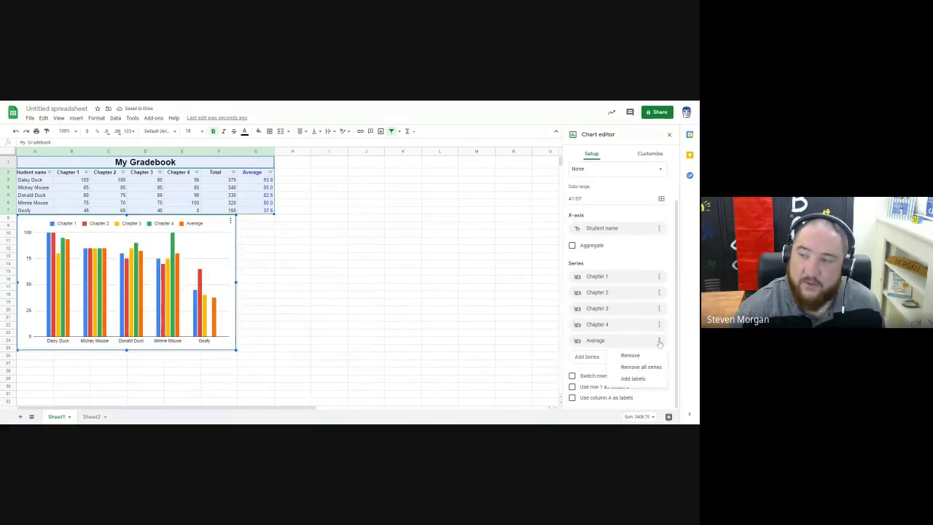
{"action": "left_click", "coordinate": [653, 356]}
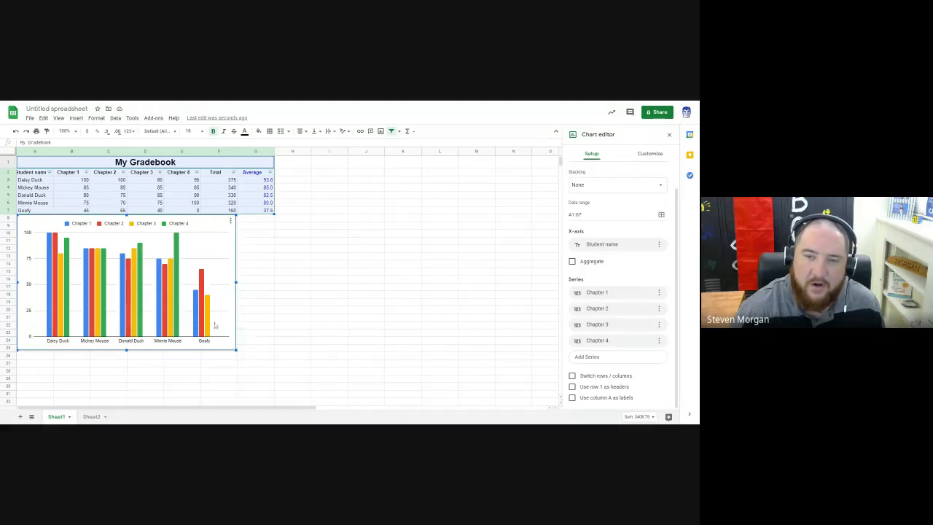
{"action": "left_click", "coordinate": [312, 283]}
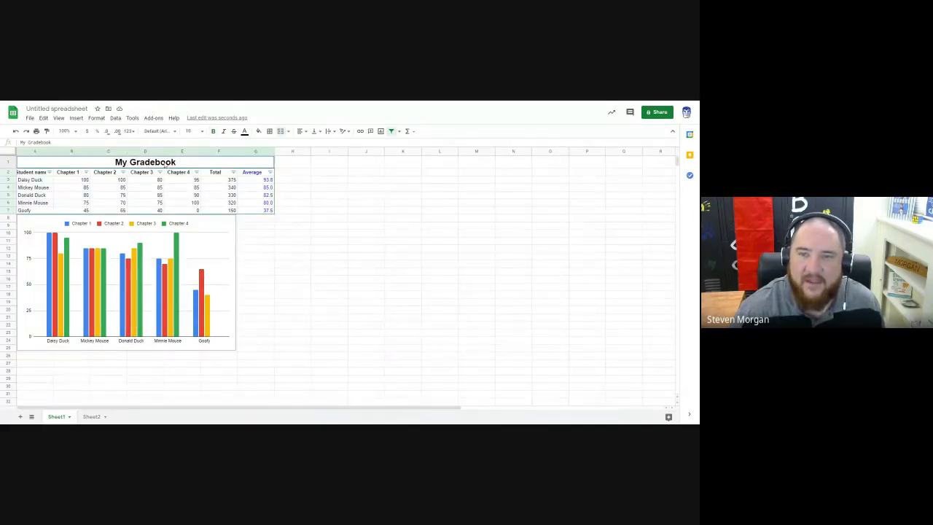
Step: Insert a second chart from the gradebook range A1:G7 and place it directly beside the first chart
{"action": "left_click_drag", "start_coordinate": [164, 166], "coordinate": [170, 211]}
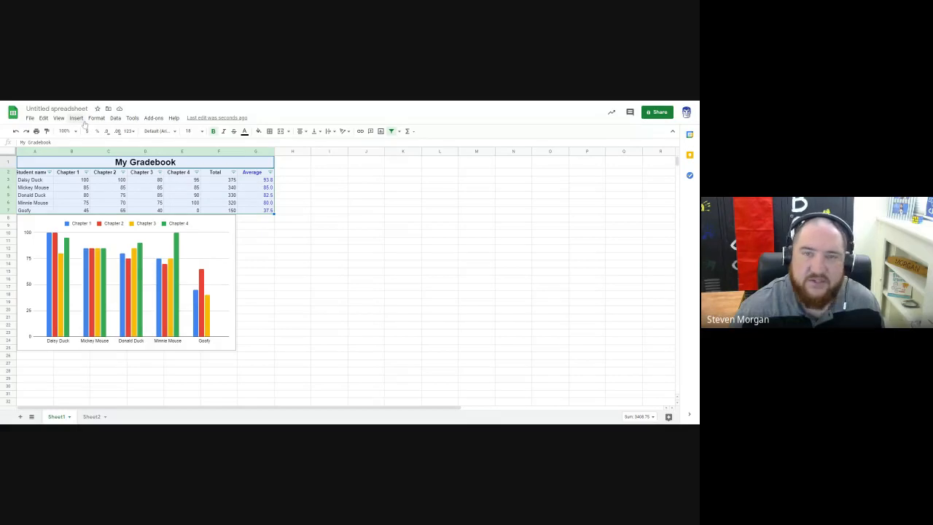
{"action": "left_click", "coordinate": [76, 119]}
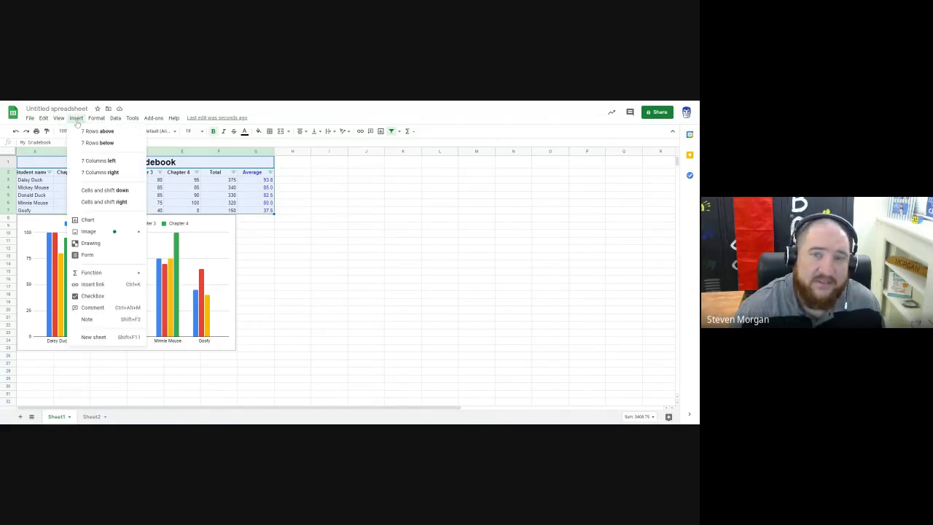
{"action": "left_click", "coordinate": [87, 219]}
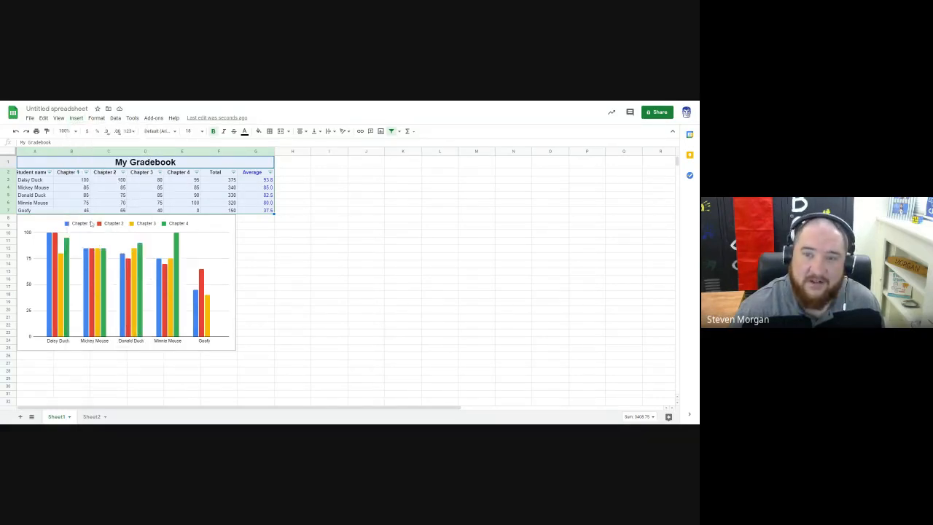
{"action": "left_click_drag", "start_coordinate": [323, 244], "coordinate": [392, 244]}
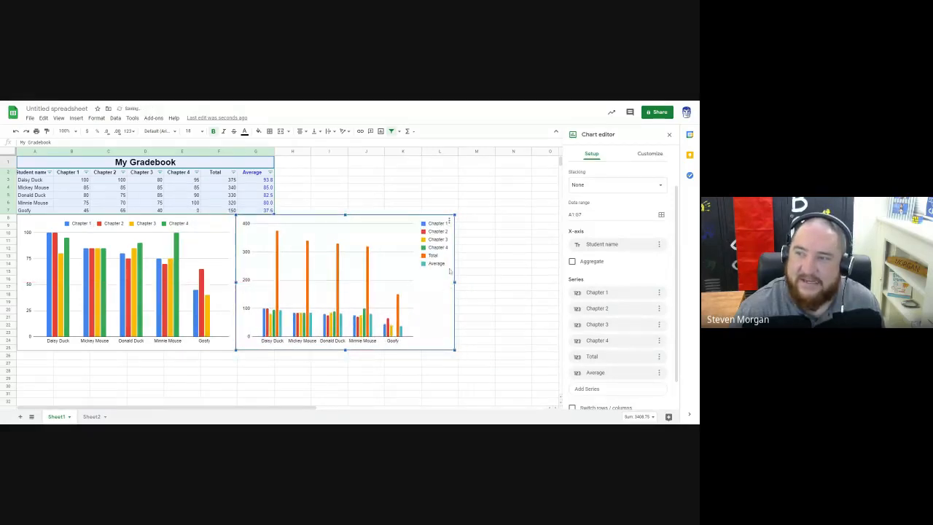
Step: Remove the Chapter 1, Chapter 2, Chapter 3, Chapter 4 and Total series from the second chart, keeping only Average
{"action": "scroll", "coordinate": [612, 222], "scroll_direction": "down", "scroll_amount": 2}
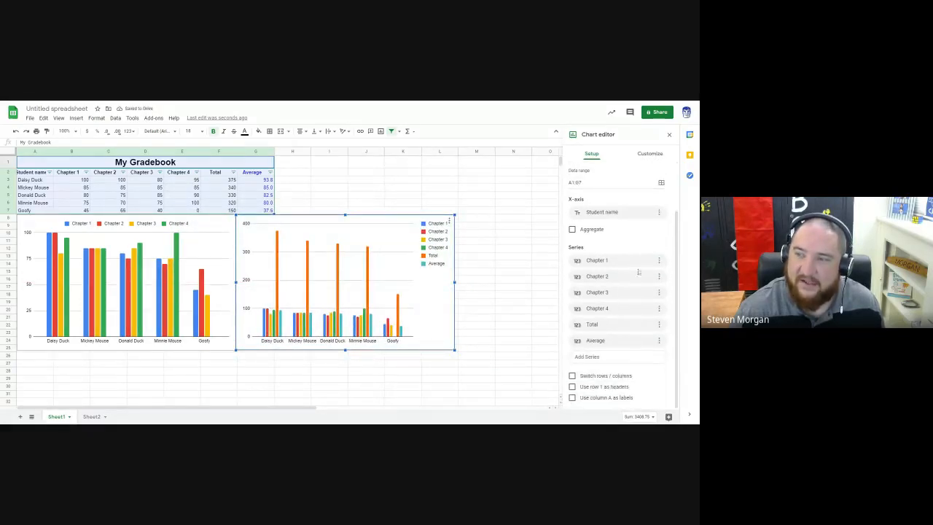
{"action": "left_click", "coordinate": [659, 261]}
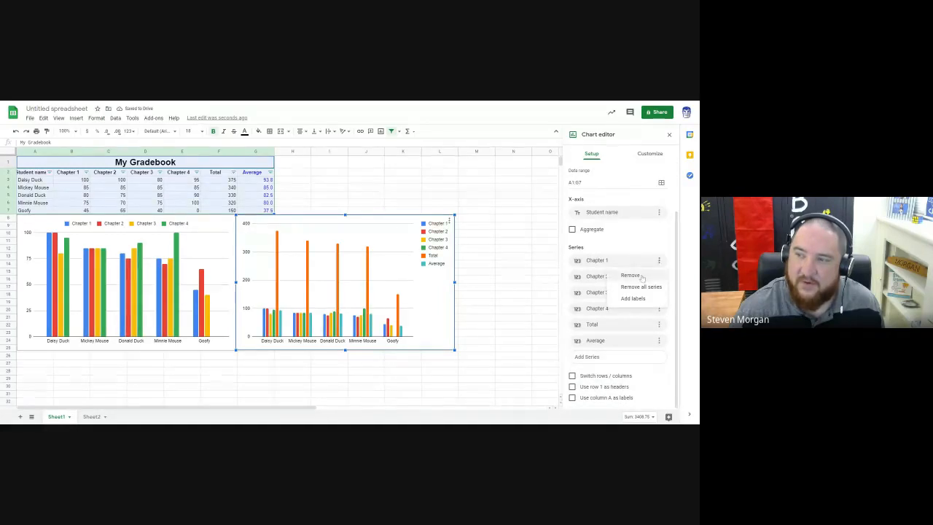
{"action": "left_click", "coordinate": [642, 276]}
{"action": "left_click", "coordinate": [659, 276]}
{"action": "left_click", "coordinate": [641, 291]}
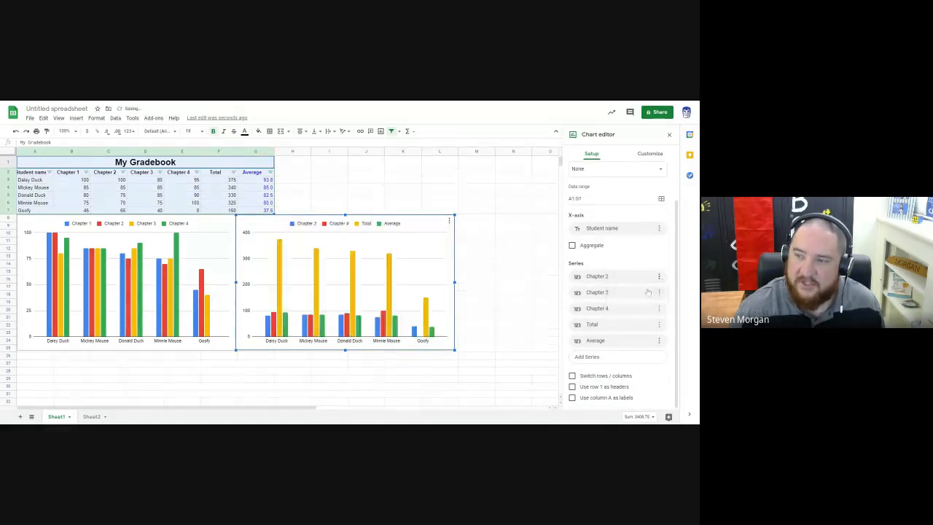
{"action": "left_click", "coordinate": [660, 292]}
{"action": "left_click", "coordinate": [641, 307]}
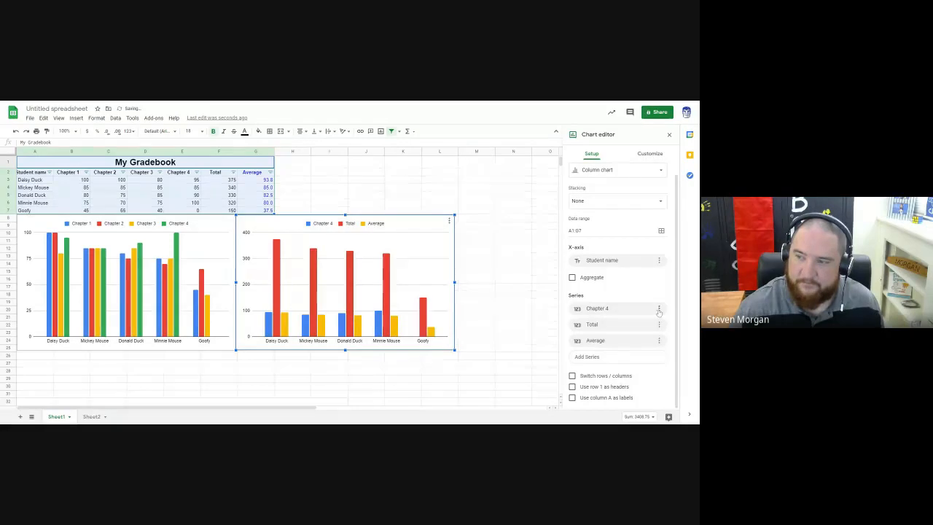
{"action": "left_click", "coordinate": [659, 309]}
{"action": "left_click", "coordinate": [645, 323]}
{"action": "left_click", "coordinate": [664, 321]}
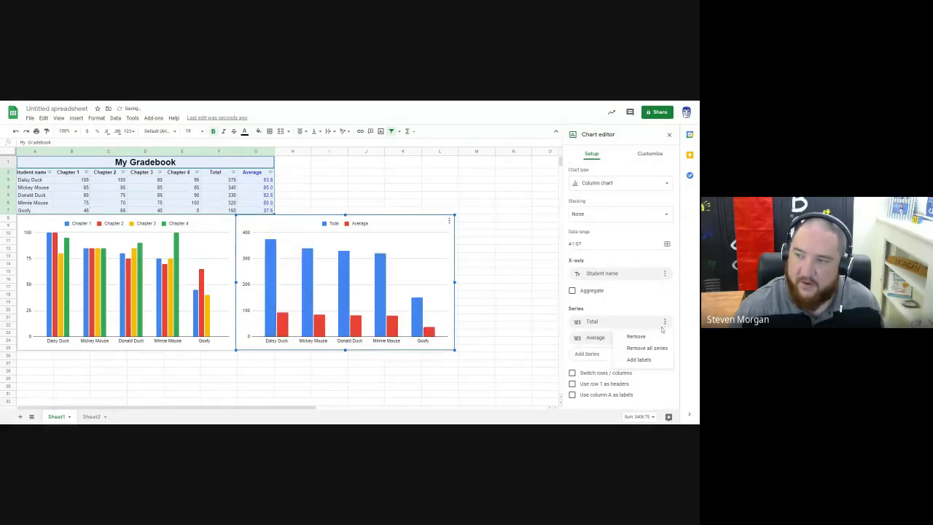
{"action": "left_click", "coordinate": [649, 338]}
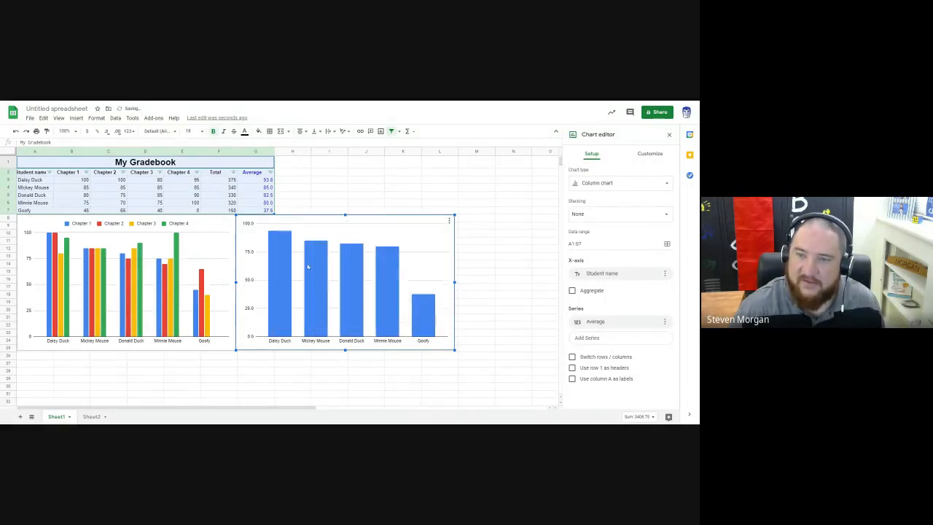
Step: Apply the suggested "Chapter 1 and Average" bar chart to the second chart, and convert it to a scatter chart
{"action": "left_click", "coordinate": [603, 186]}
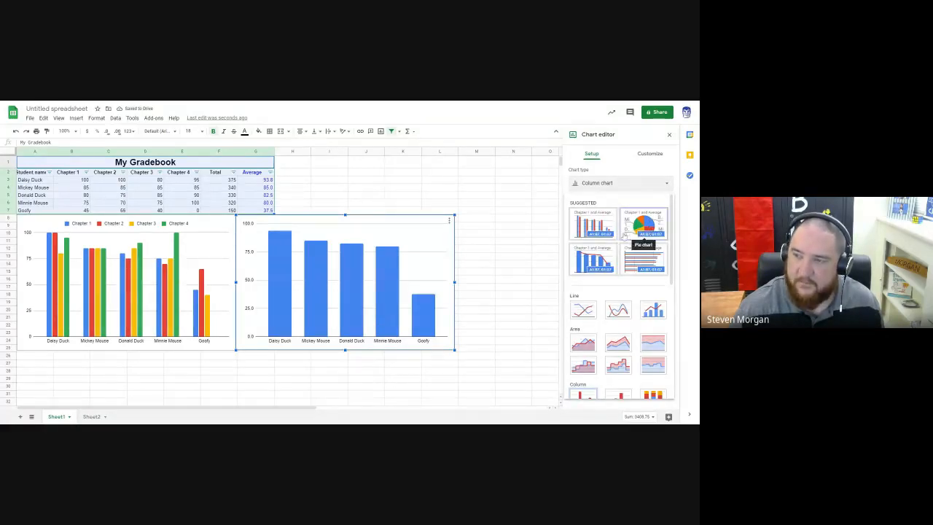
{"action": "left_click", "coordinate": [645, 259]}
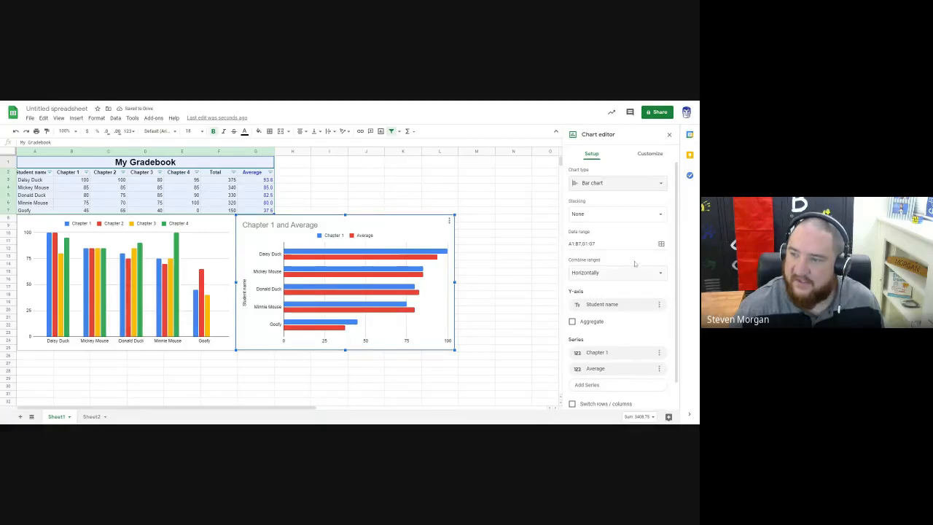
{"action": "left_click", "coordinate": [602, 185]}
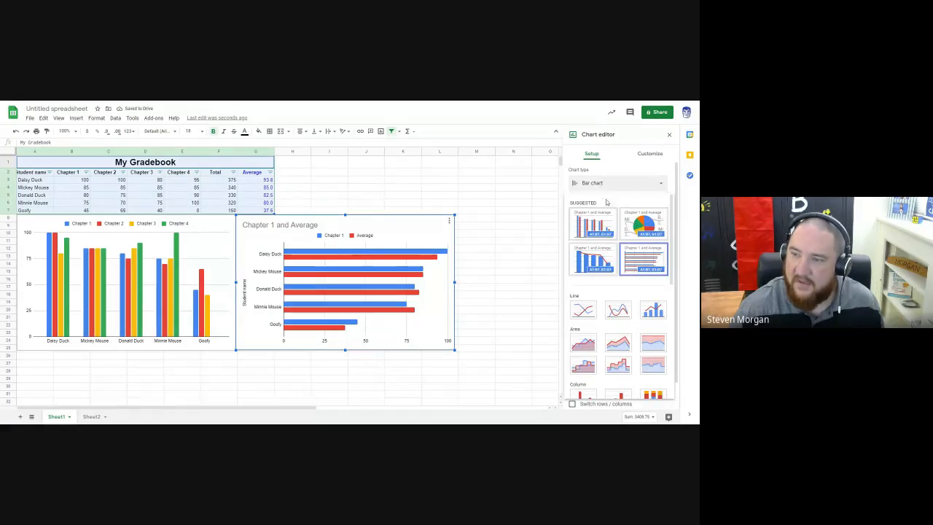
{"action": "scroll", "coordinate": [612, 292], "scroll_direction": "down", "scroll_amount": 5}
{"action": "scroll", "coordinate": [615, 293], "scroll_direction": "down", "scroll_amount": 2}
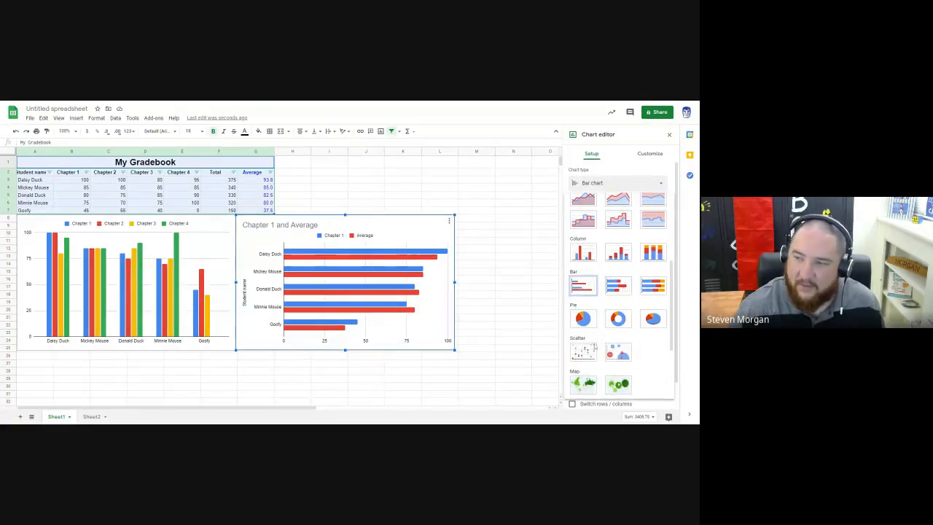
{"action": "left_click", "coordinate": [590, 350]}
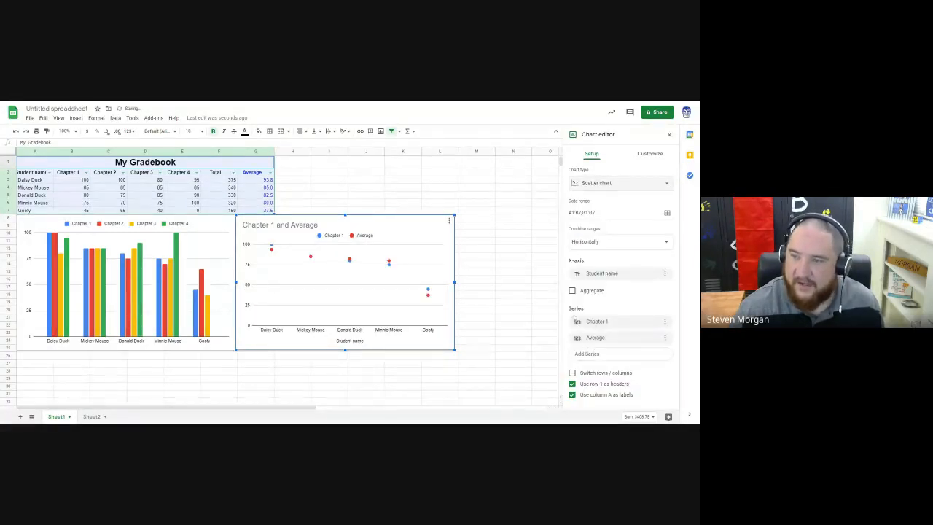
Step: Remove the Chapter 1 series from the scatter chart so only Average is plotted, and close the chart editor
{"action": "left_click", "coordinate": [665, 338]}
{"action": "left_click", "coordinate": [636, 337]}
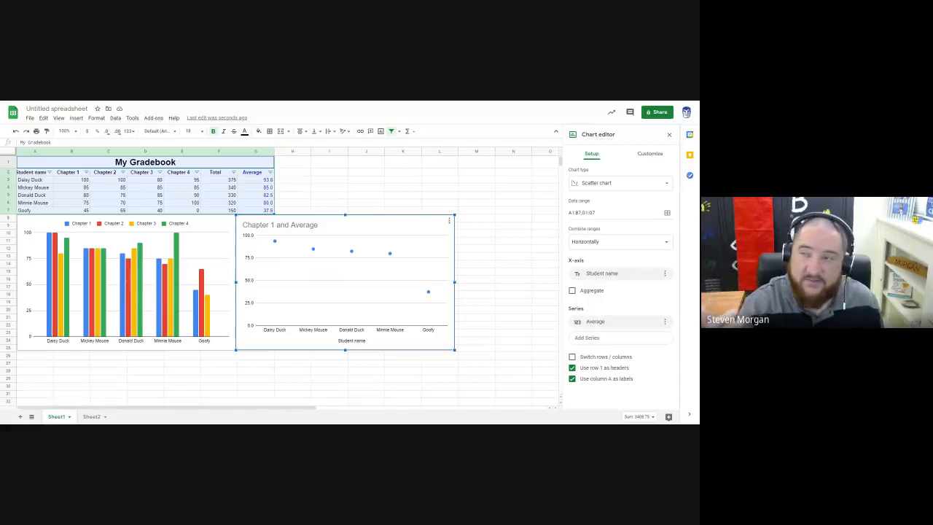
{"action": "left_click", "coordinate": [650, 153]}
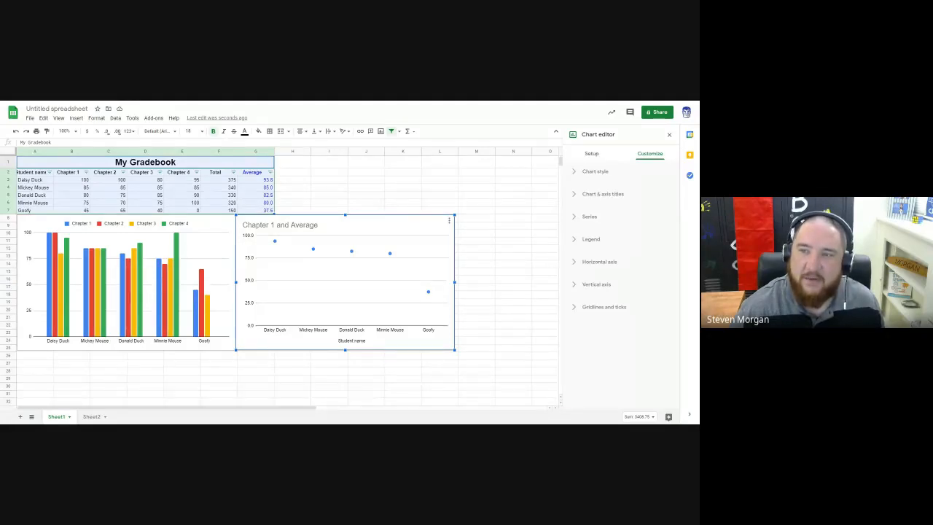
{"action": "left_click", "coordinate": [365, 189]}
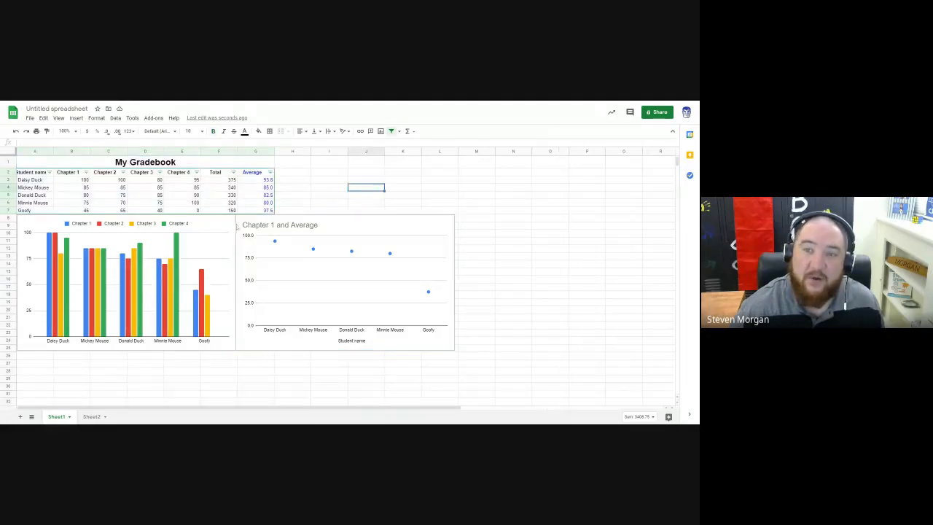
Step: Move the "Chapter 1 and Average" scatter chart to its own sheet
{"action": "left_click", "coordinate": [417, 225]}
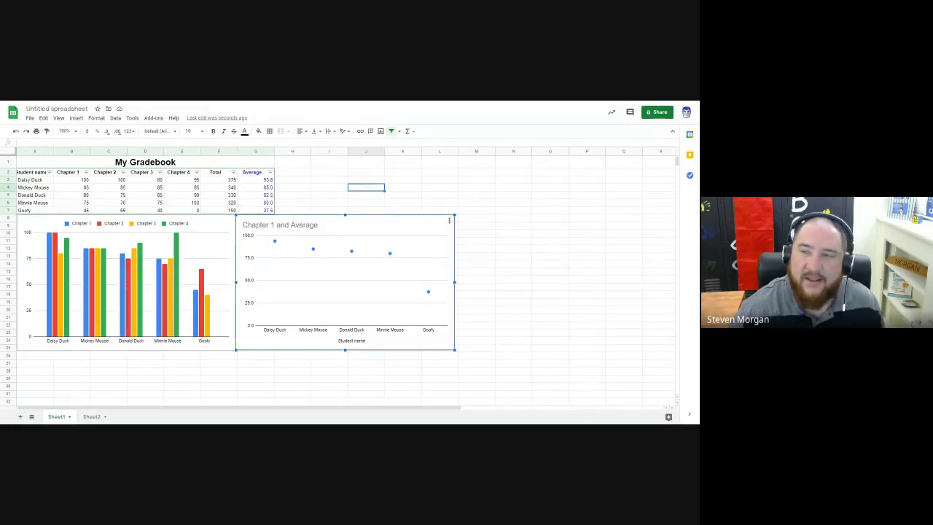
{"action": "left_click", "coordinate": [449, 220]}
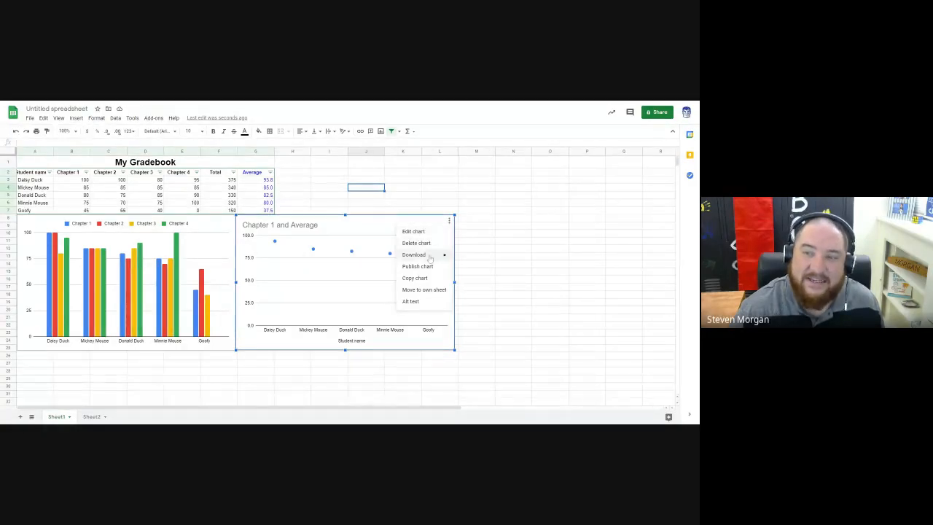
{"action": "mouse_move", "coordinate": [430, 259]}
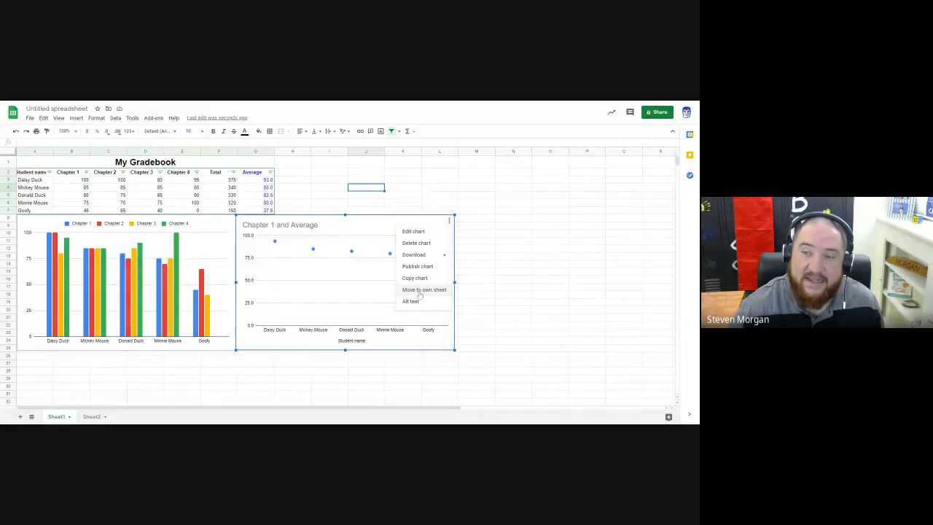
{"action": "left_click", "coordinate": [420, 291]}
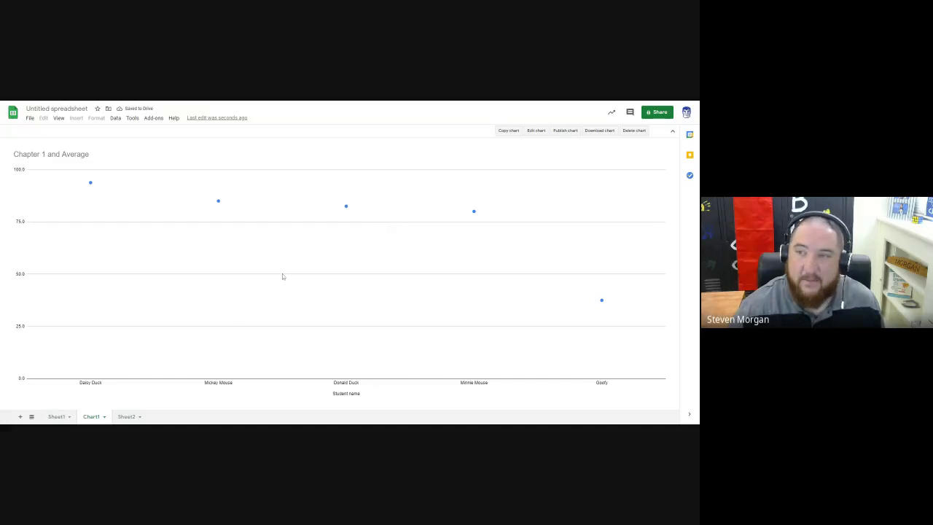
Step: Return to Sheet1 and undo moving the "Chapter 1 and Average" scatter chart to its own sheet
{"action": "left_click", "coordinate": [56, 416]}
{"action": "left_click", "coordinate": [390, 304]}
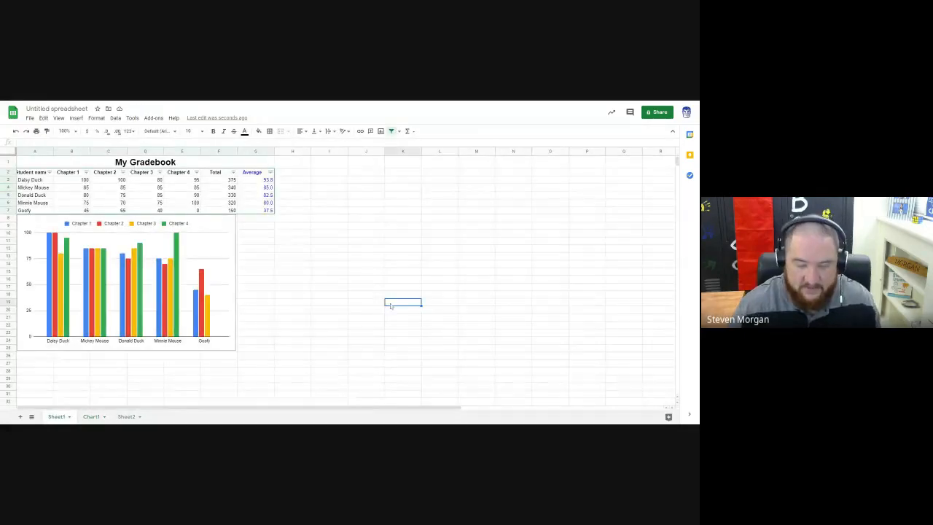
{"action": "key", "text": "ctrl+z"}
{"action": "left_click", "coordinate": [388, 182]}
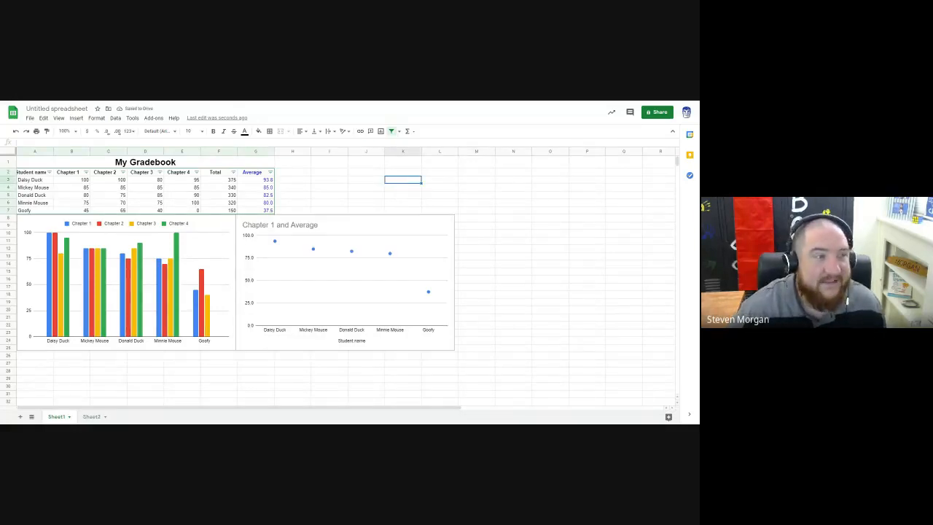
{"action": "left_click", "coordinate": [434, 183]}
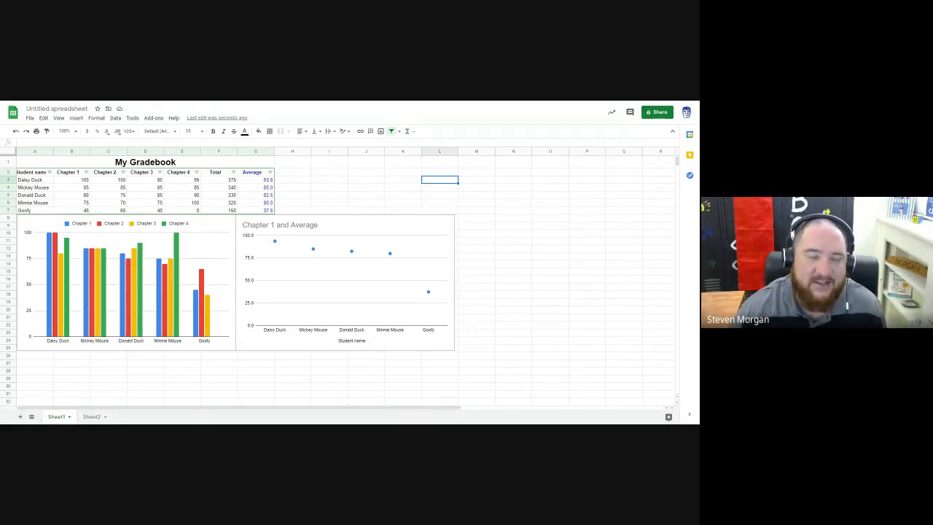
{"action": "left_click", "coordinate": [345, 182]}
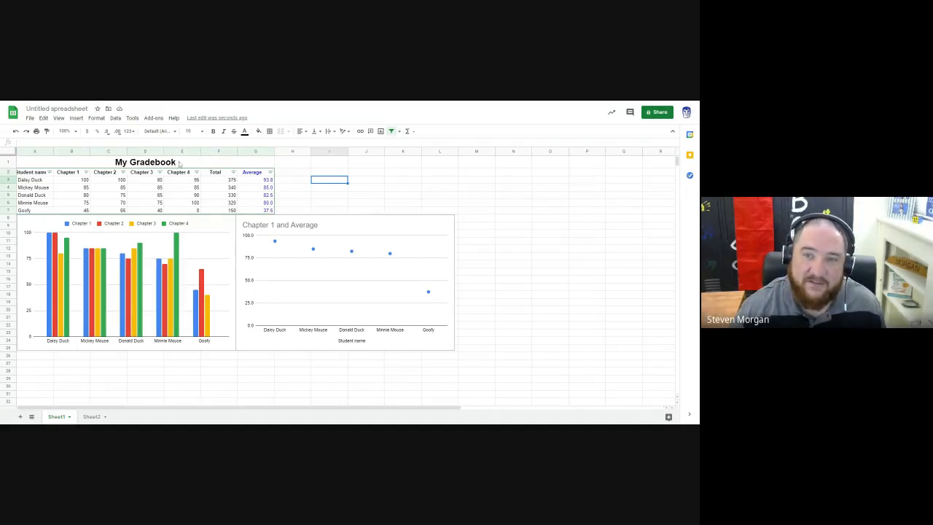
Step: Start a conditional formatting rule that applies to the whole of Sheet1
{"action": "left_click_drag", "start_coordinate": [175, 161], "coordinate": [175, 210]}
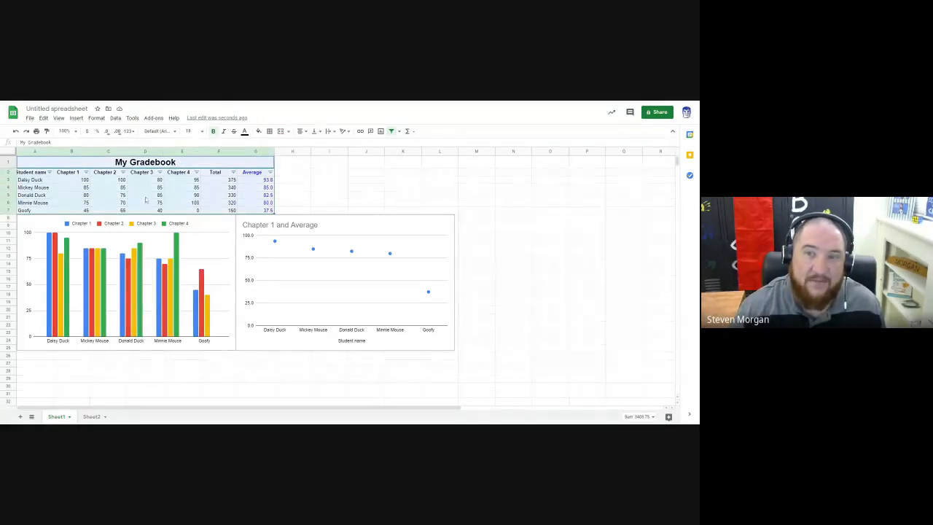
{"action": "left_click", "coordinate": [10, 151]}
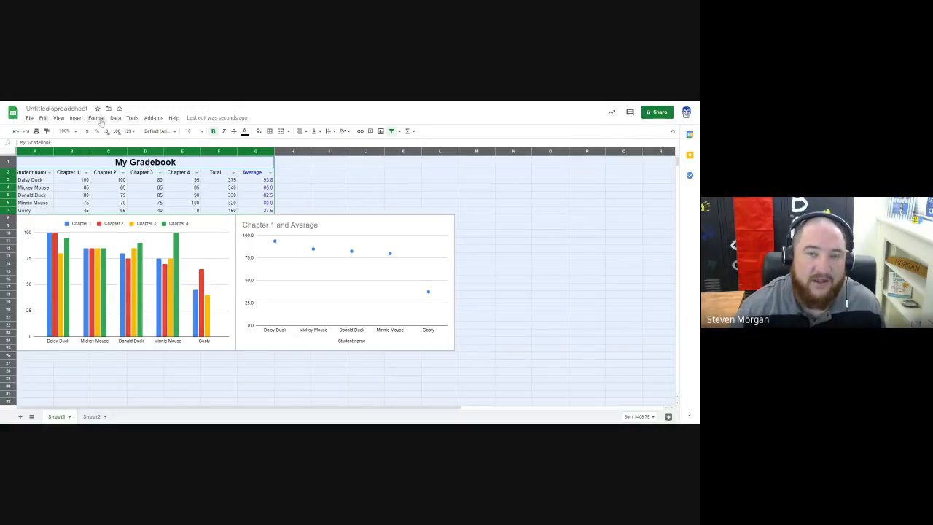
{"action": "left_click", "coordinate": [97, 119]}
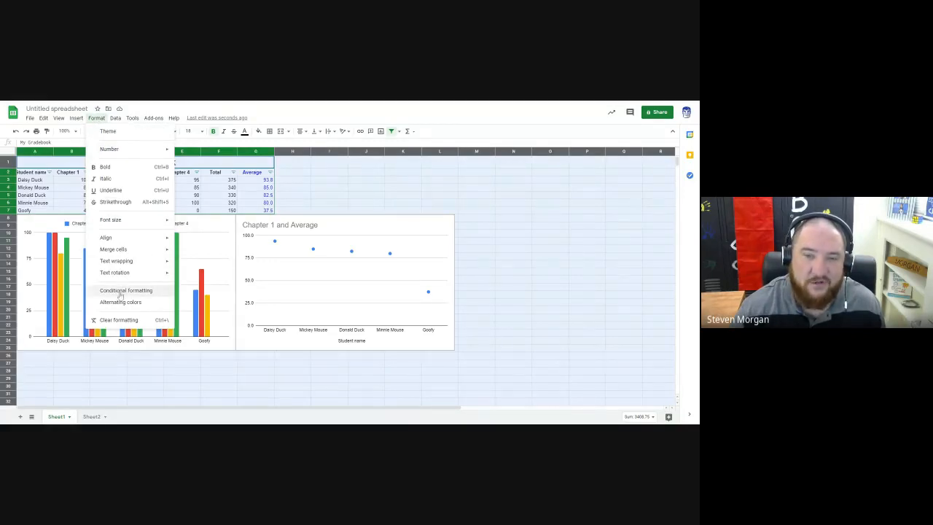
{"action": "left_click", "coordinate": [124, 290]}
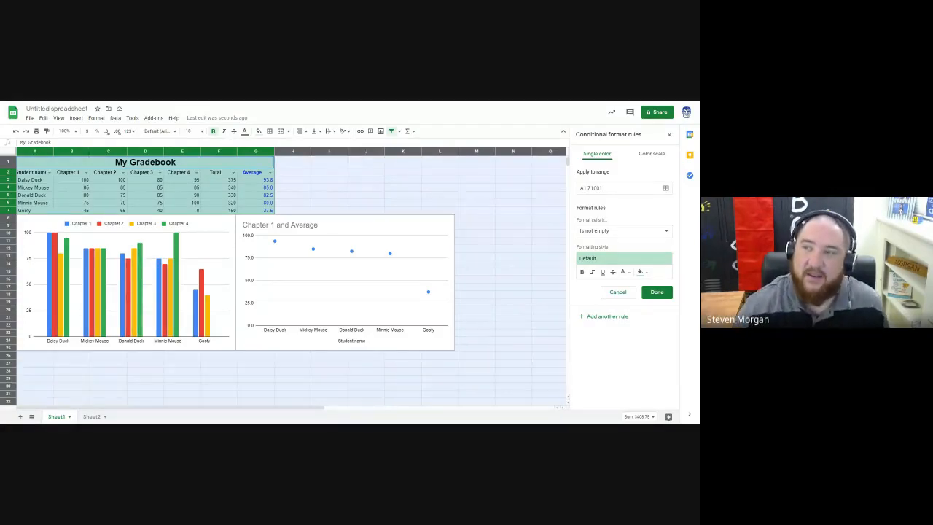
Step: Try a red fill and a magenta fill for all non-empty cells in the conditional formatting rule
{"action": "left_click", "coordinate": [640, 272]}
{"action": "left_click", "coordinate": [577, 306]}
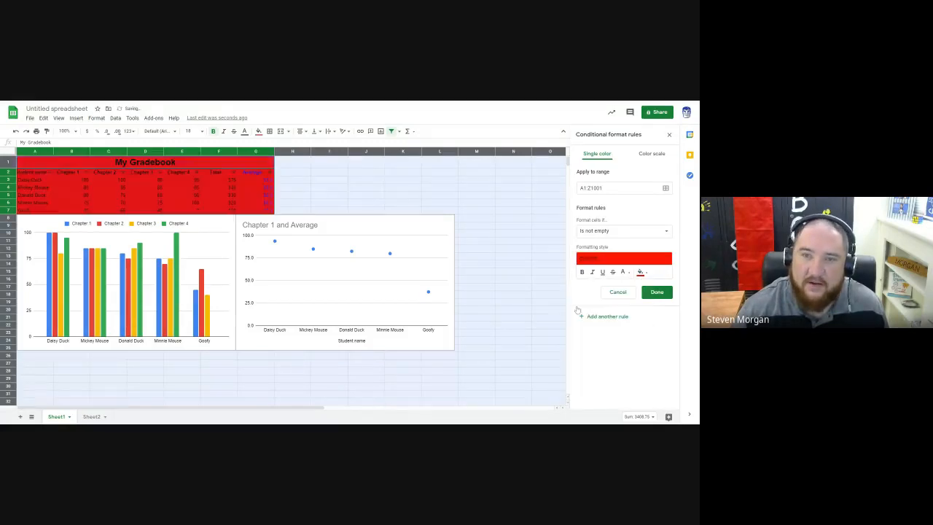
{"action": "left_click", "coordinate": [641, 272]}
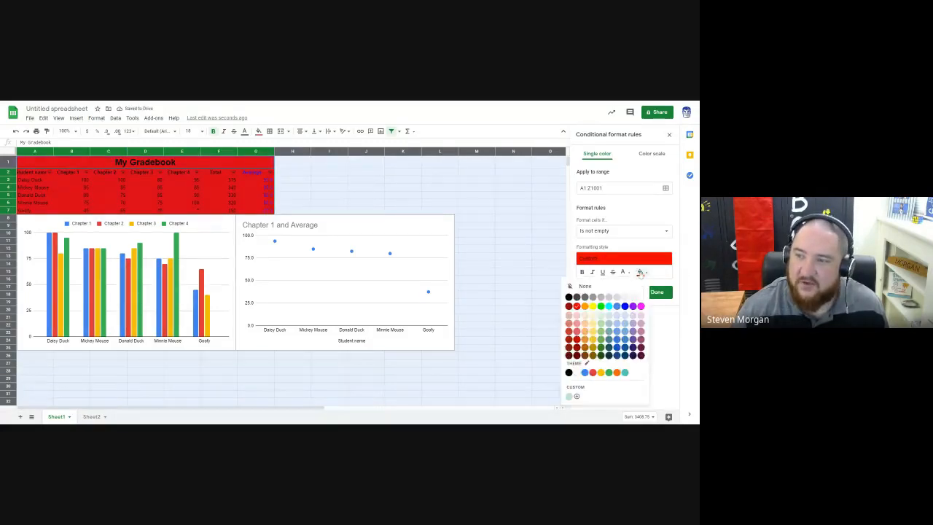
{"action": "left_click", "coordinate": [641, 306]}
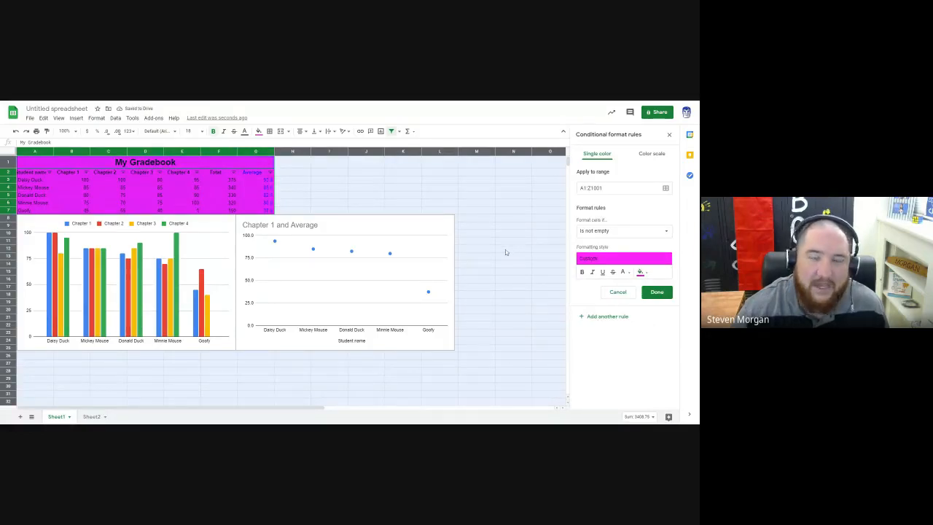
Step: Set the conditional formatting rule to fill cells with values less than 60 in red
{"action": "left_click", "coordinate": [619, 230]}
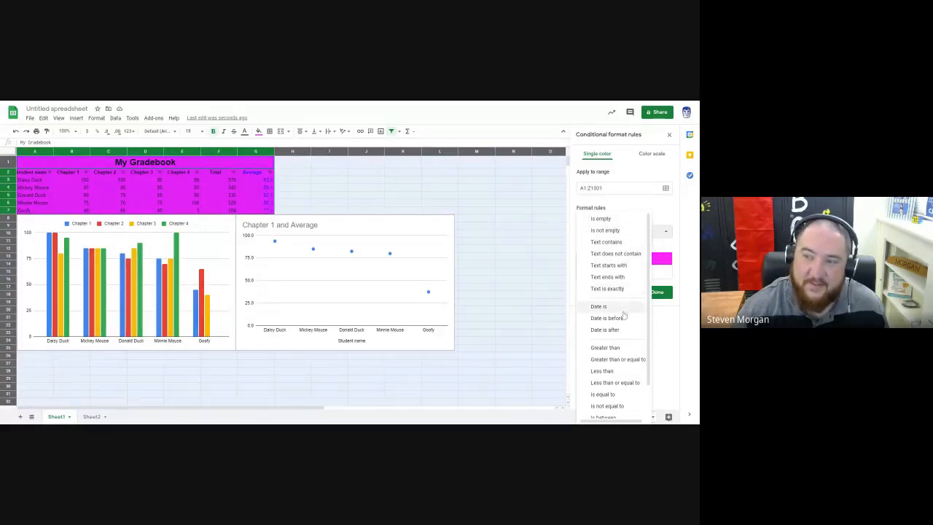
{"action": "scroll", "coordinate": [618, 332], "scroll_direction": "down", "scroll_amount": 2}
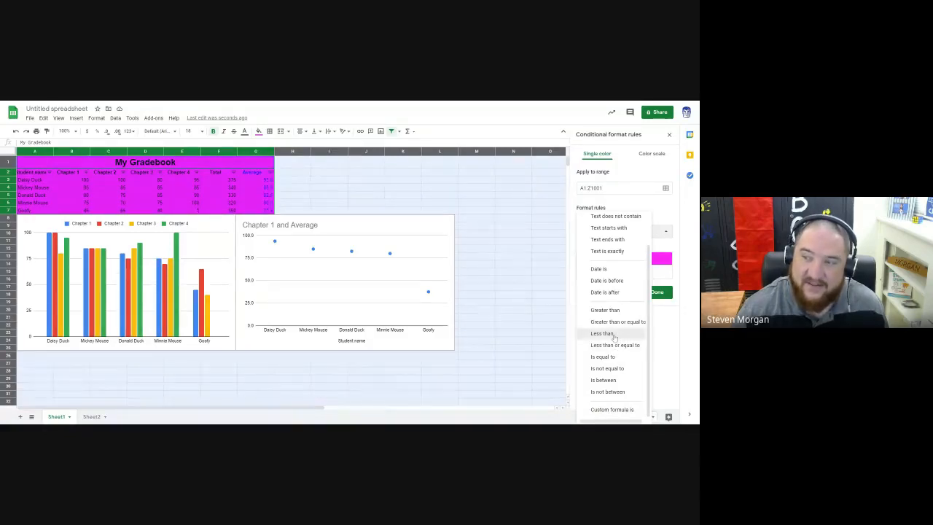
{"action": "left_click", "coordinate": [615, 336]}
{"action": "left_click", "coordinate": [644, 295]}
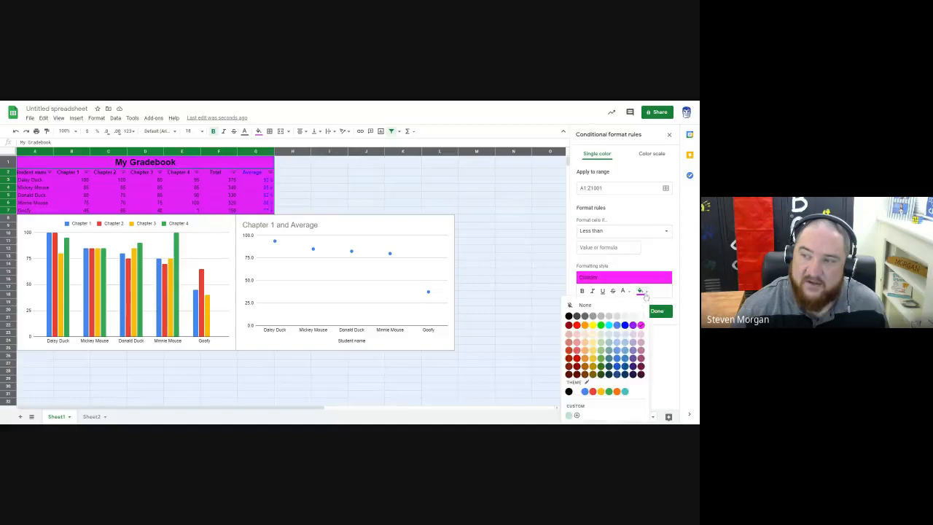
{"action": "left_click", "coordinate": [576, 324]}
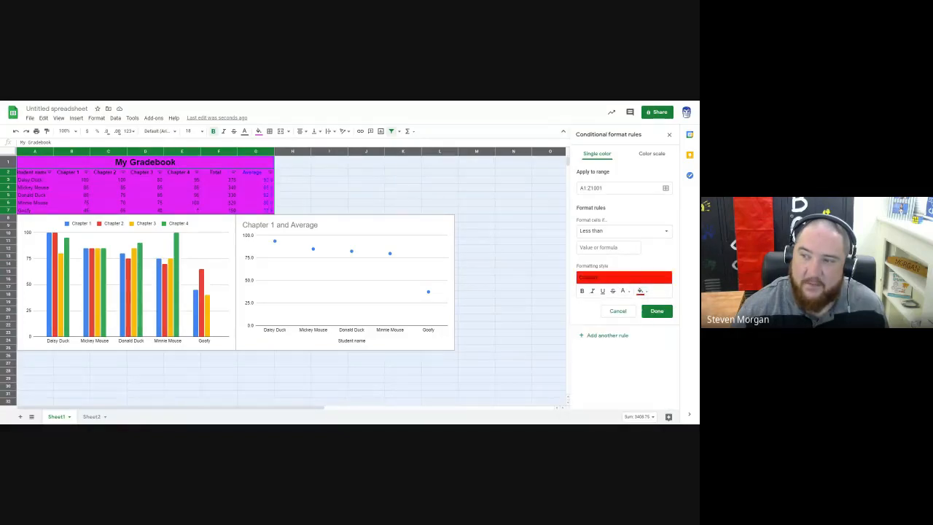
{"action": "left_click", "coordinate": [609, 248]}
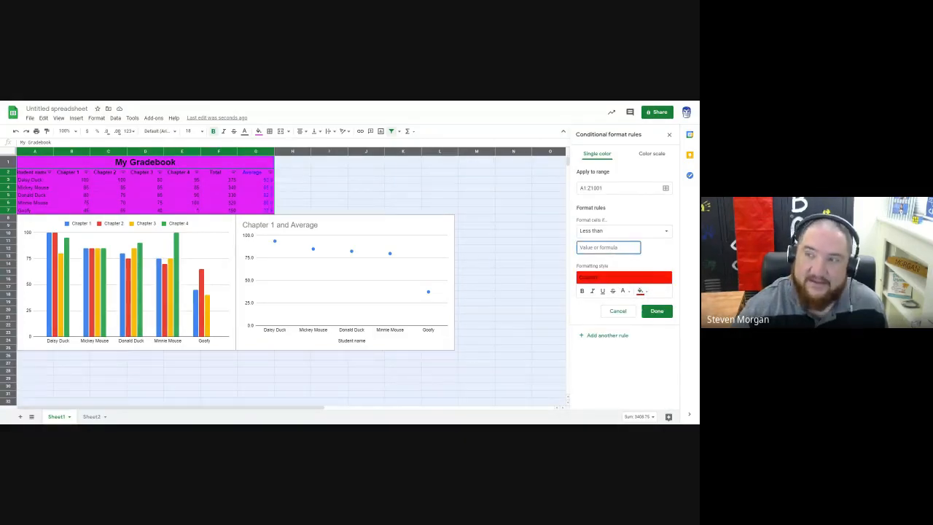
{"action": "type", "text": "60"}
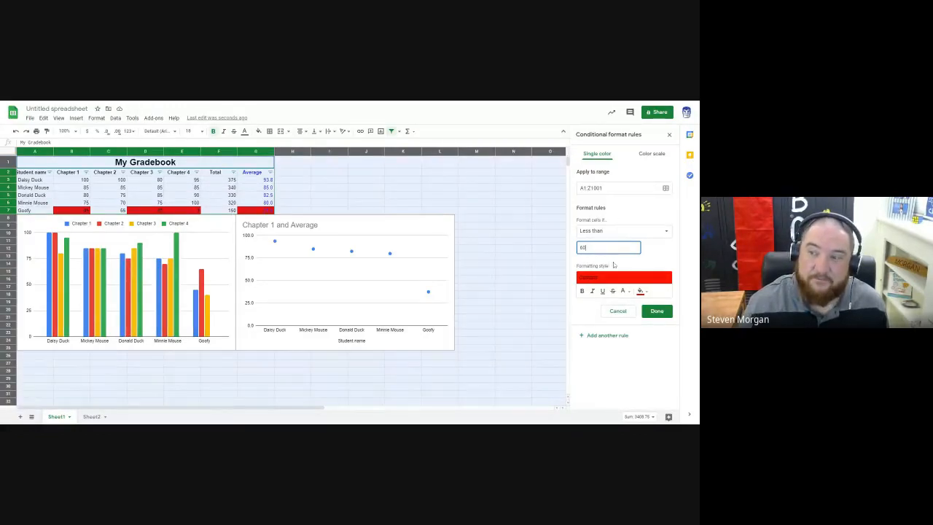
Step: Add a second conditional formatting rule that fills cells with values less than 70 in yellow, and save it
{"action": "left_click", "coordinate": [584, 340]}
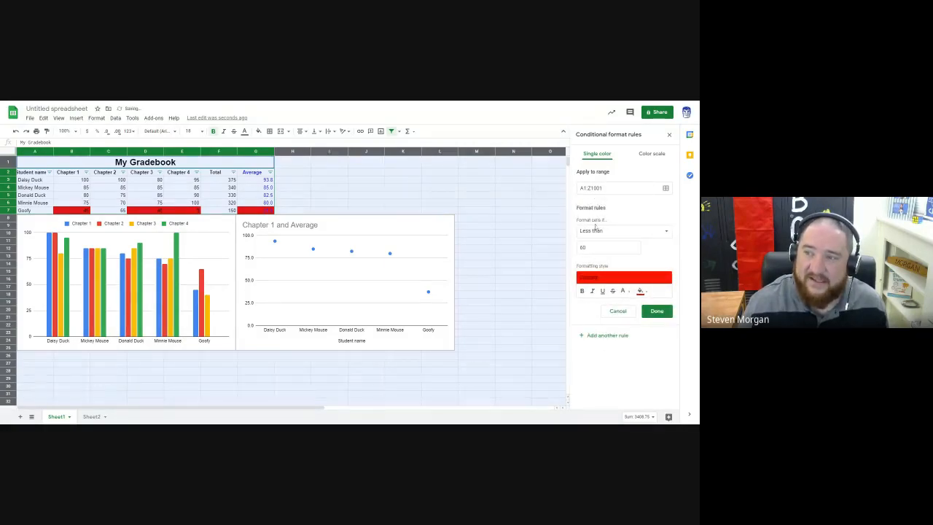
{"action": "left_click", "coordinate": [594, 237]}
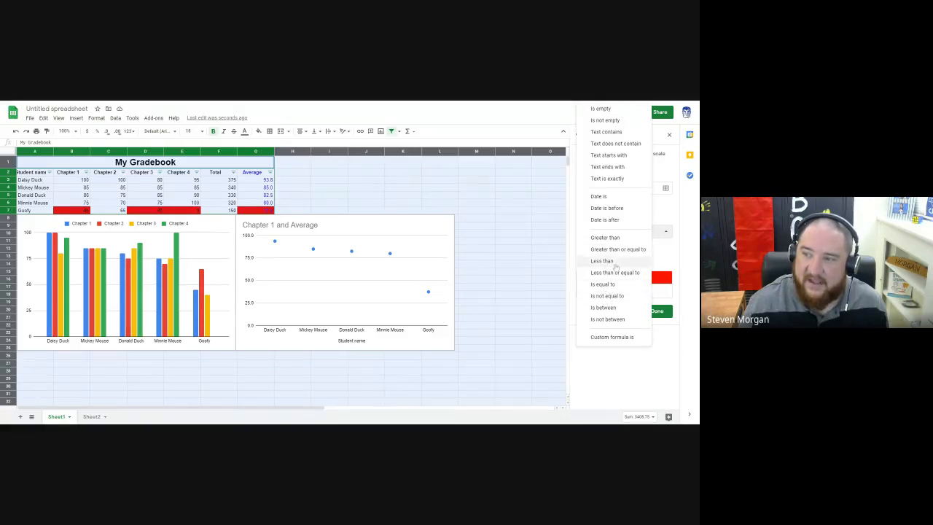
{"action": "left_click", "coordinate": [614, 263]}
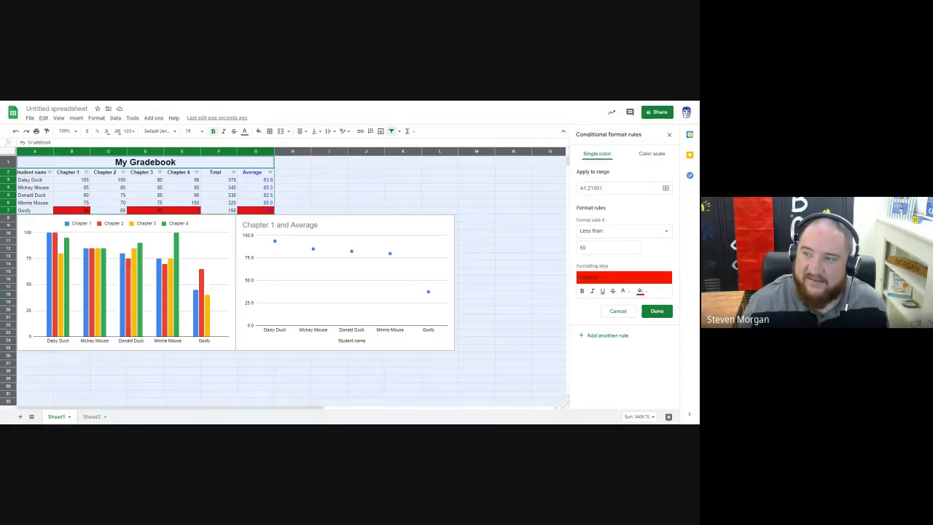
{"action": "type", "text": "70"}
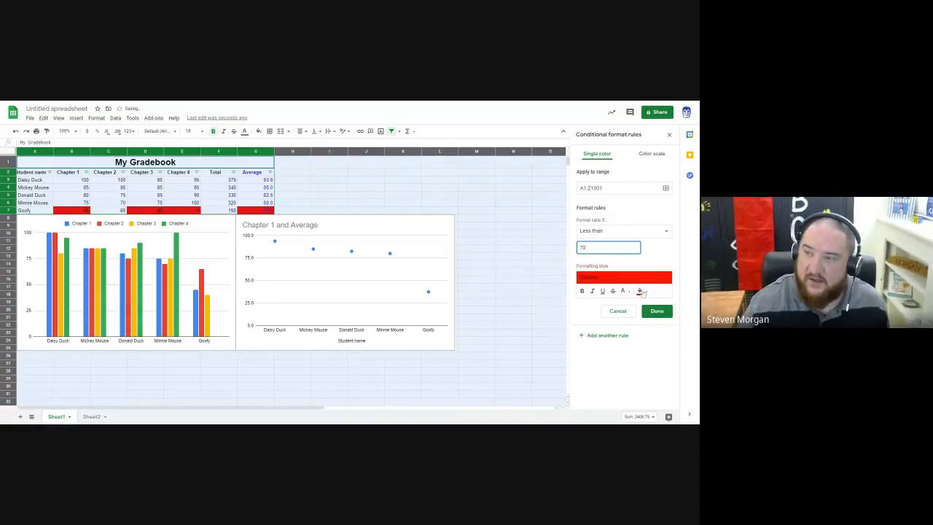
{"action": "left_click", "coordinate": [641, 291]}
{"action": "left_click", "coordinate": [593, 325]}
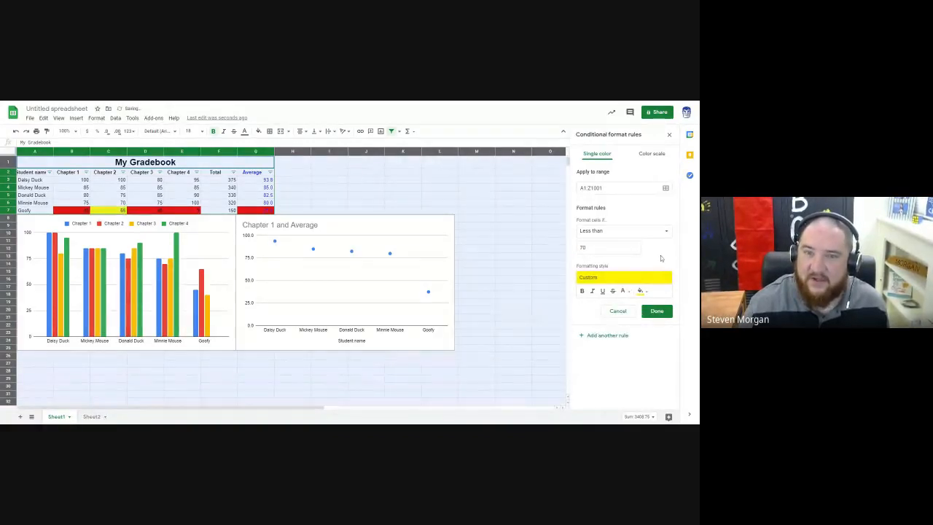
{"action": "left_click", "coordinate": [656, 311]}
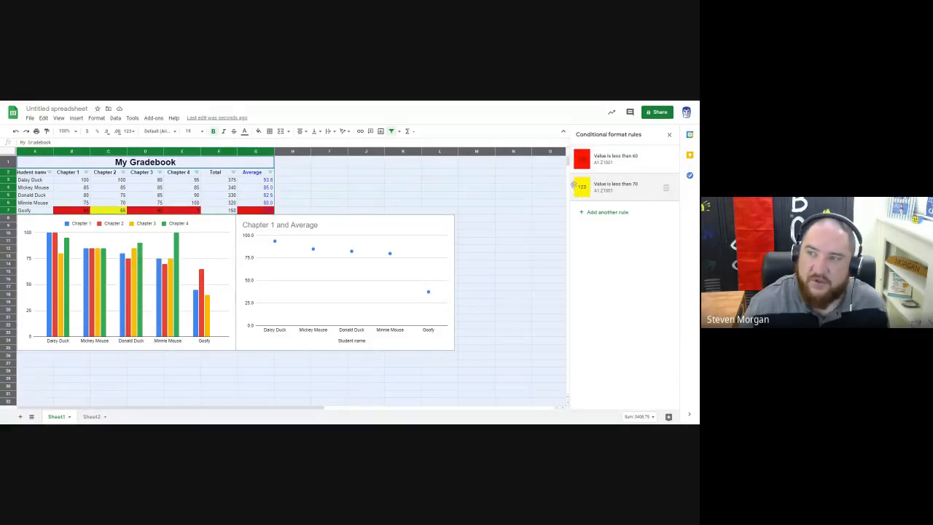
Step: Move the "less than 70" rule above the "less than 60" rule, and put it back below
{"action": "left_click_drag", "start_coordinate": [576, 188], "coordinate": [577, 164]}
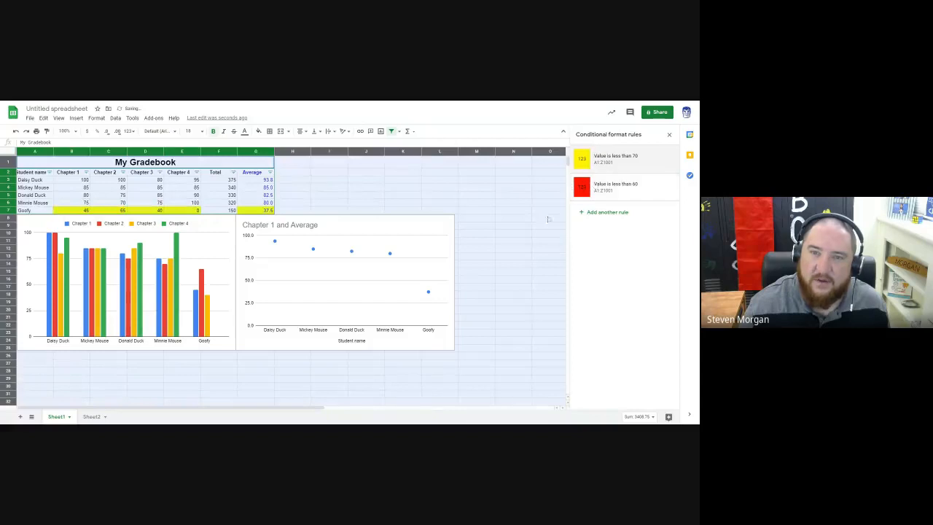
{"action": "left_click_drag", "start_coordinate": [575, 159], "coordinate": [575, 190]}
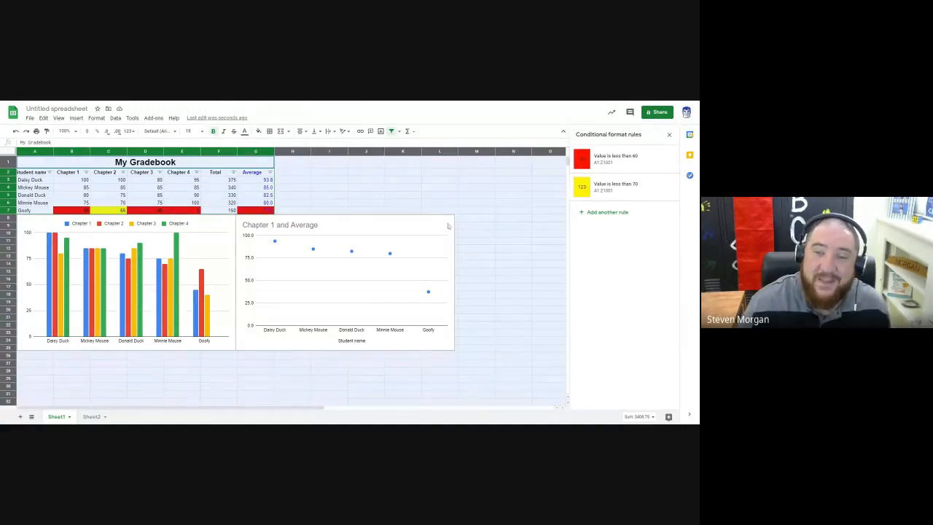
{"action": "left_click", "coordinate": [366, 197]}
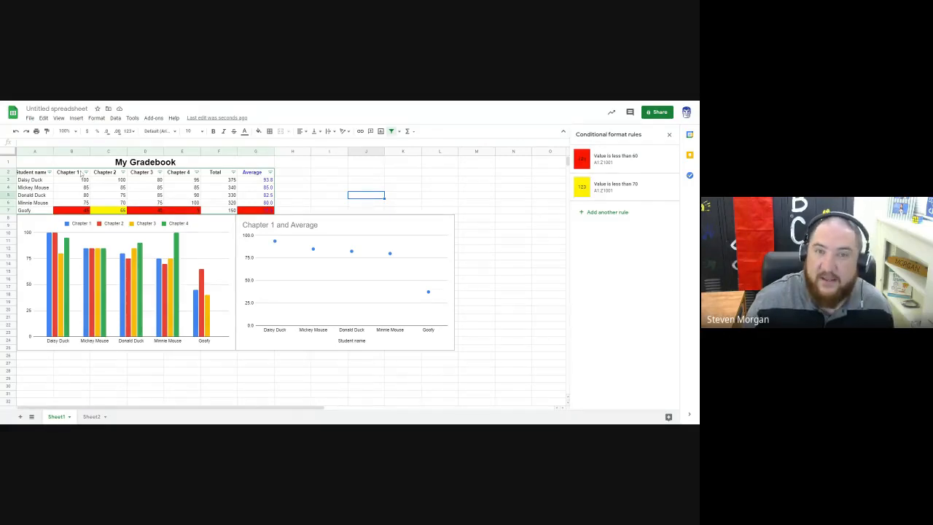
Step: Wrap the text in the student name cells A2:A7 and make column A slightly narrower
{"action": "left_click_drag", "start_coordinate": [53, 151], "coordinate": [28, 211]}
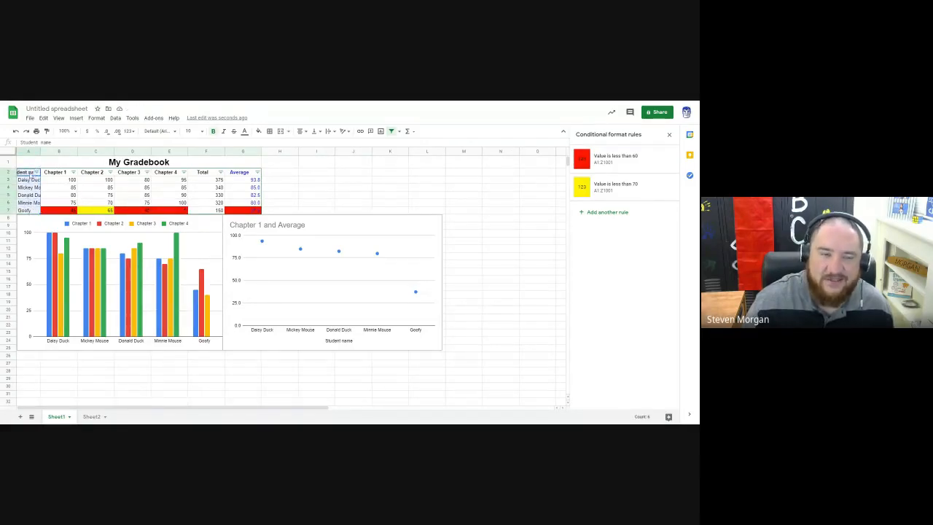
{"action": "left_click", "coordinate": [334, 132]}
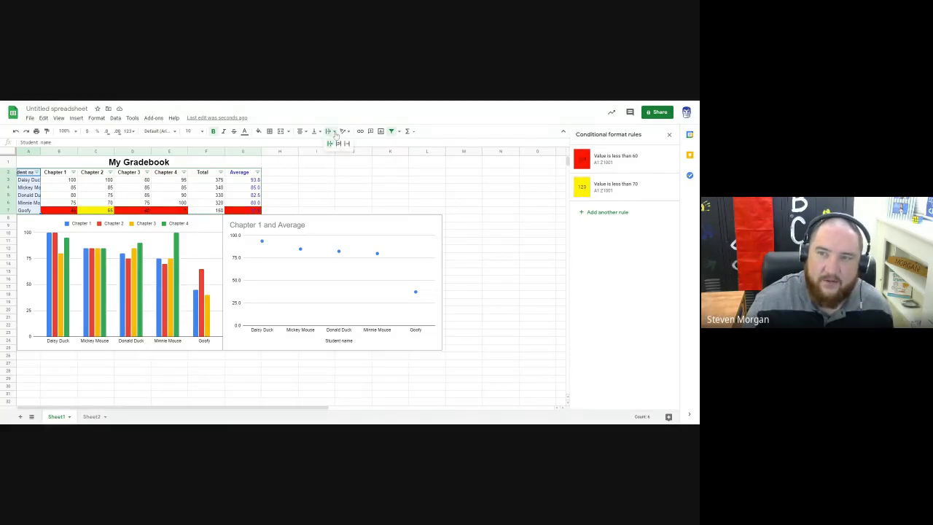
{"action": "left_click", "coordinate": [339, 144]}
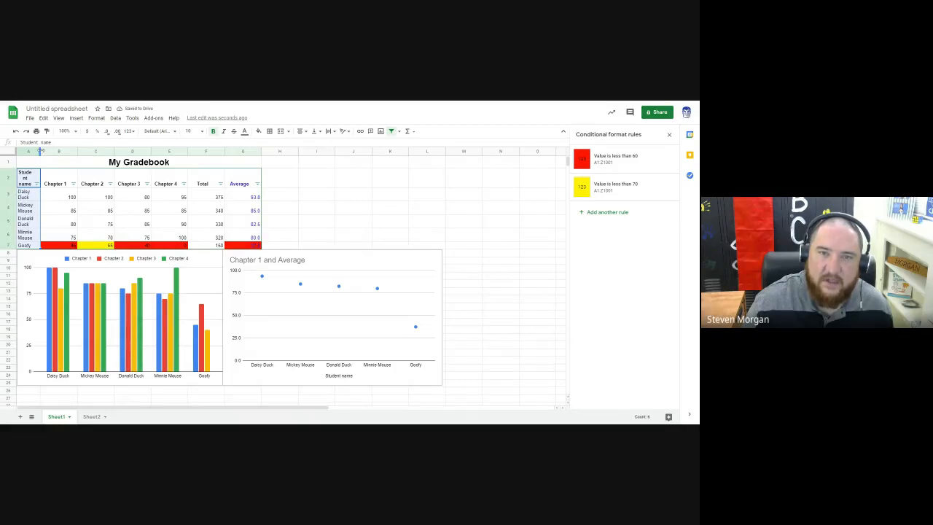
{"action": "left_click_drag", "start_coordinate": [41, 151], "coordinate": [46, 151]}
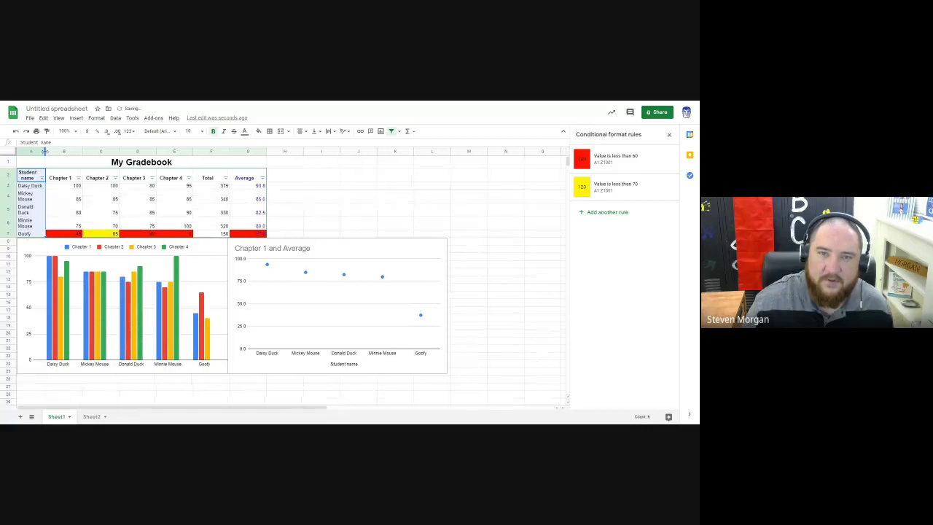
{"action": "left_click", "coordinate": [315, 212]}
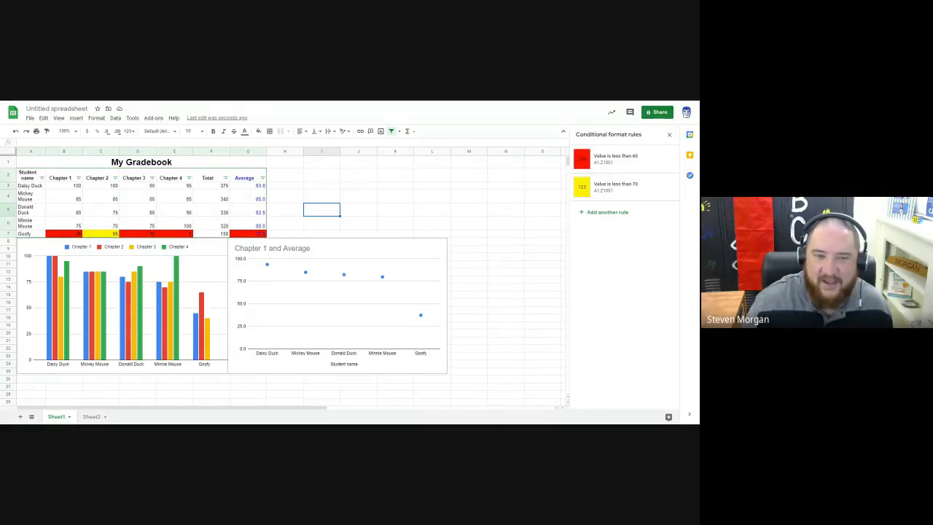
{"action": "left_click", "coordinate": [287, 195]}
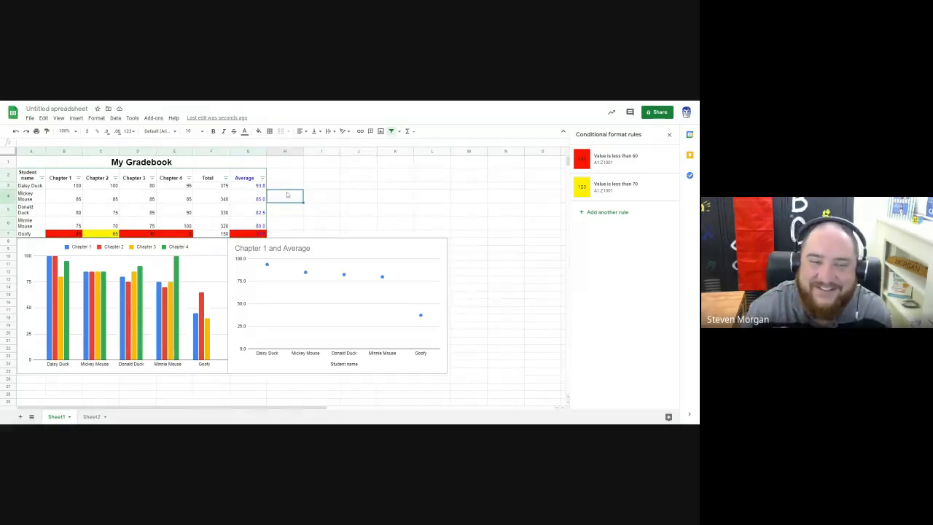